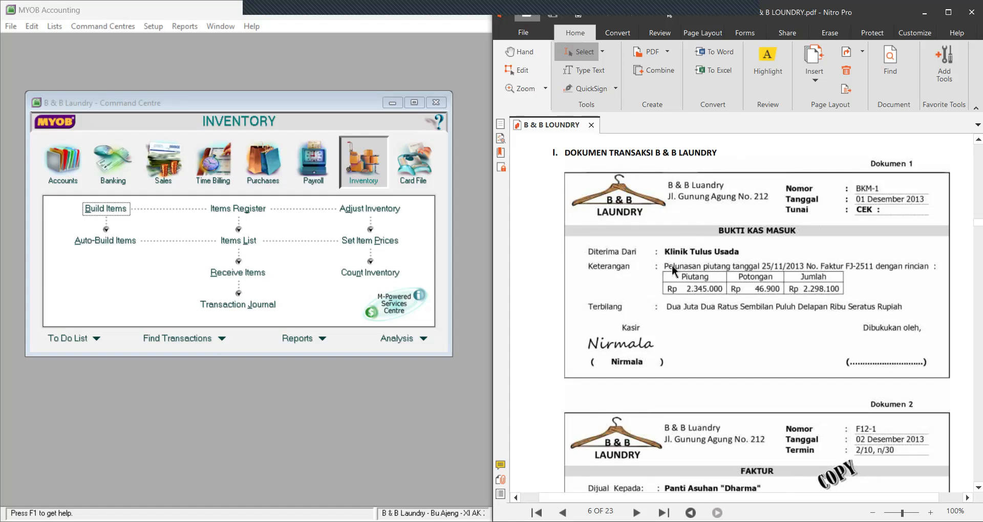
left_click(768, 64)
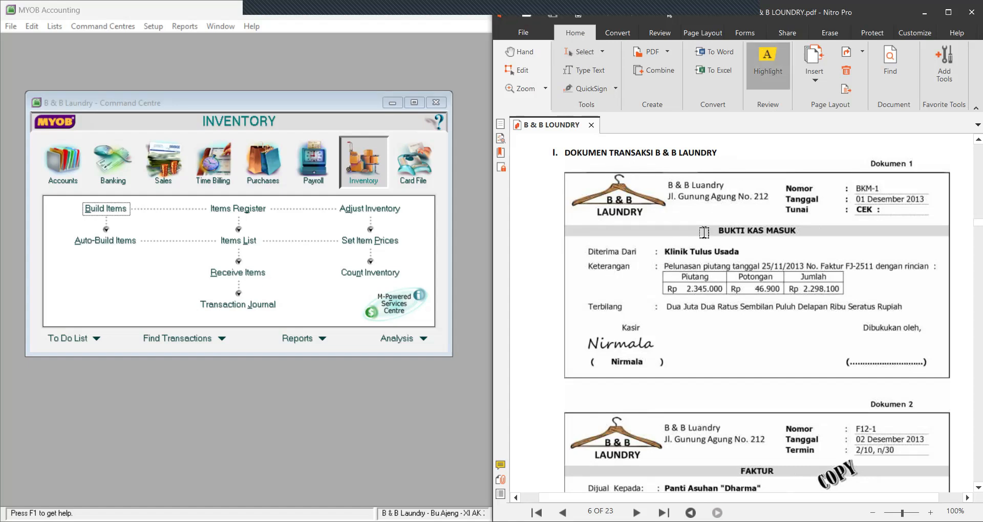
left_click_drag(589, 266, 925, 267)
left_click(59, 158)
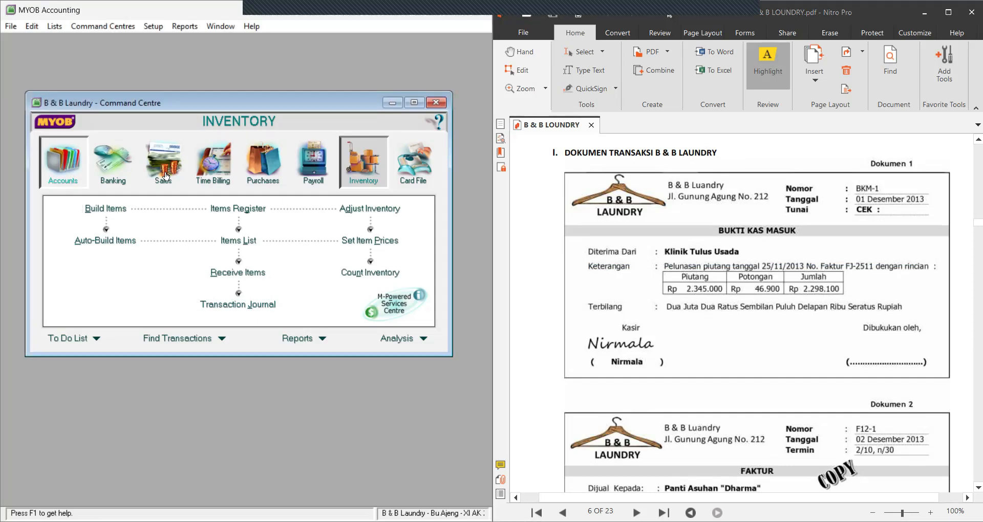
left_click(164, 169)
left_click(252, 169)
left_click(314, 167)
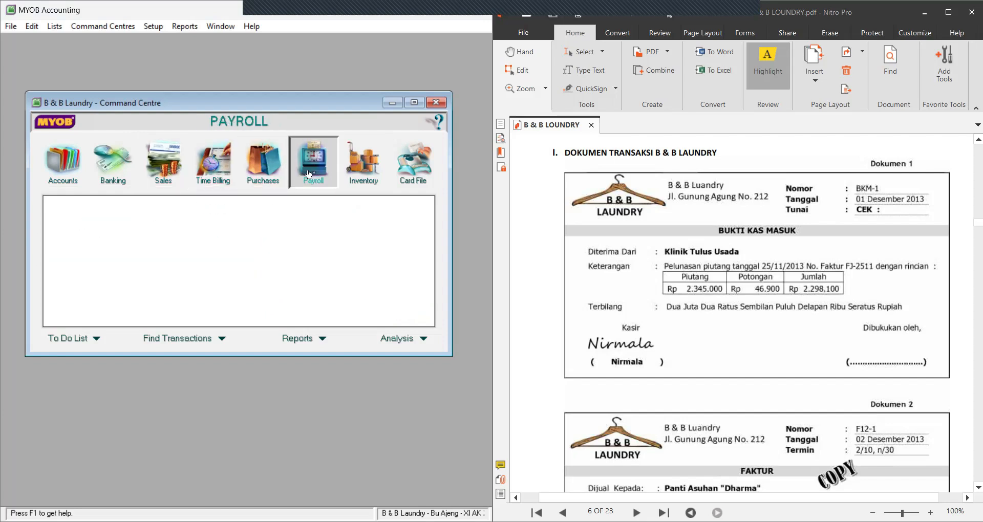
left_click(423, 175)
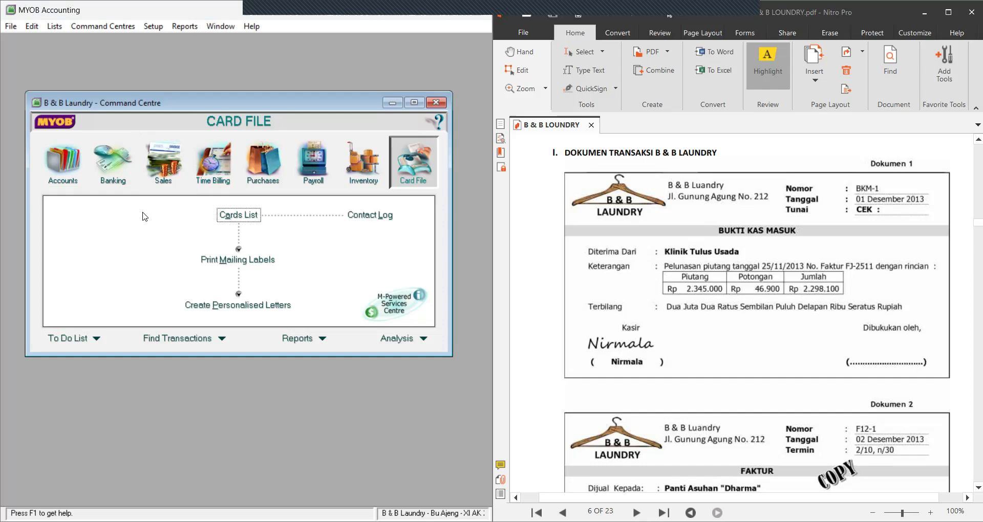
Open the Receive Payments form from the Sales command centre and move it clear of the command centre window
left_click(166, 170)
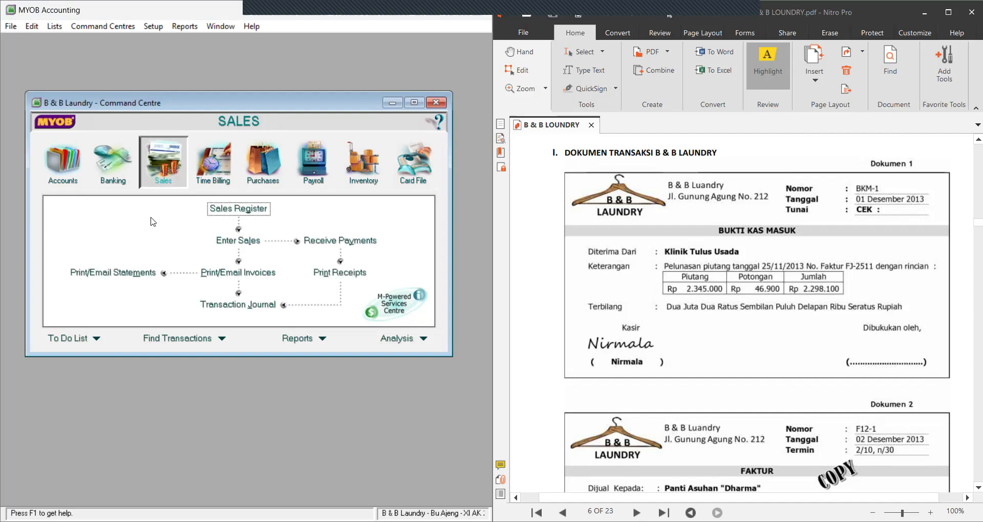
left_click(348, 246)
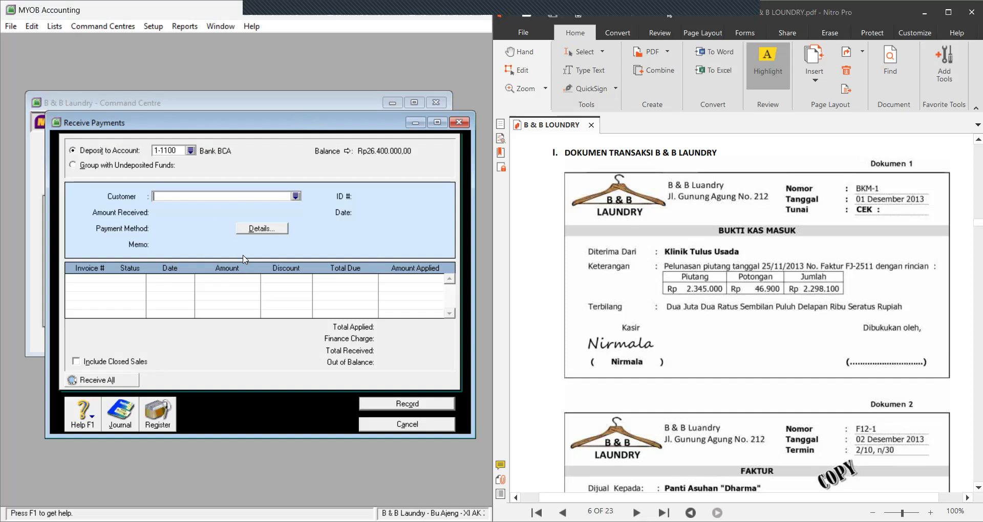
left_click_drag(240, 250, 233, 255)
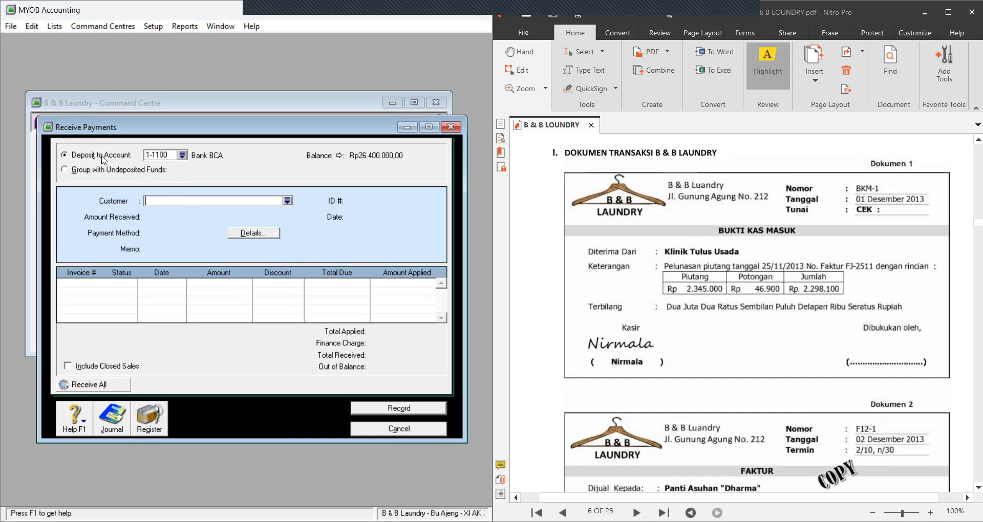
Choose Bank BCA as the account into which the received payment is deposited
left_click(181, 157)
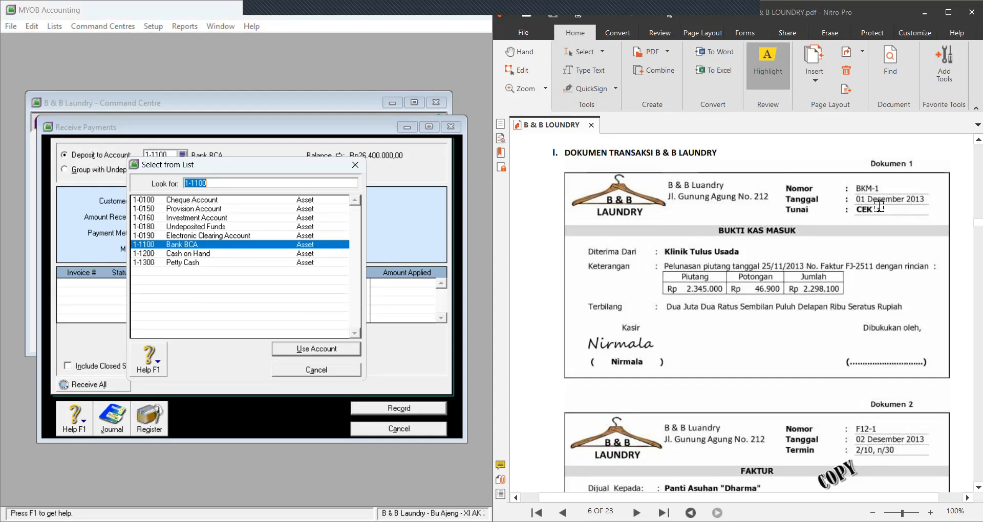
left_click(188, 245)
left_click(355, 164)
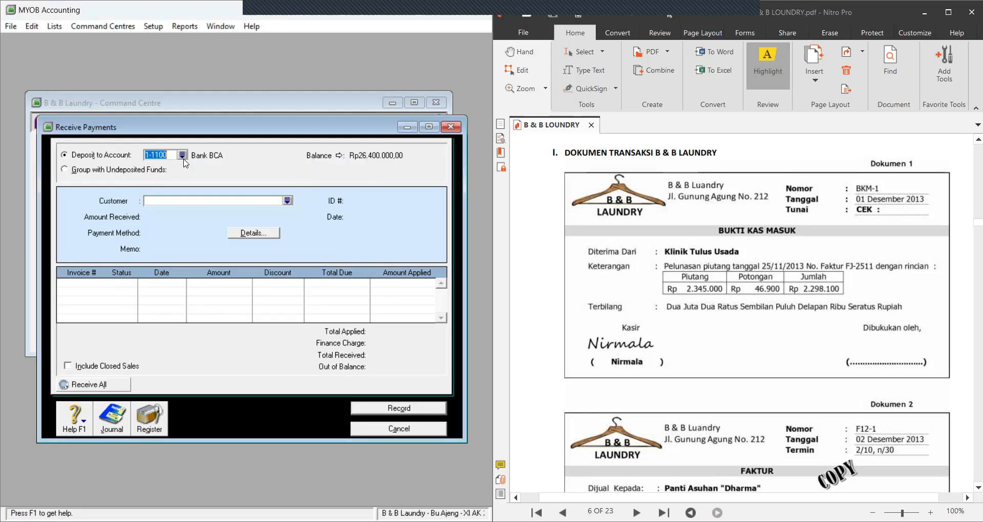
left_click(183, 158)
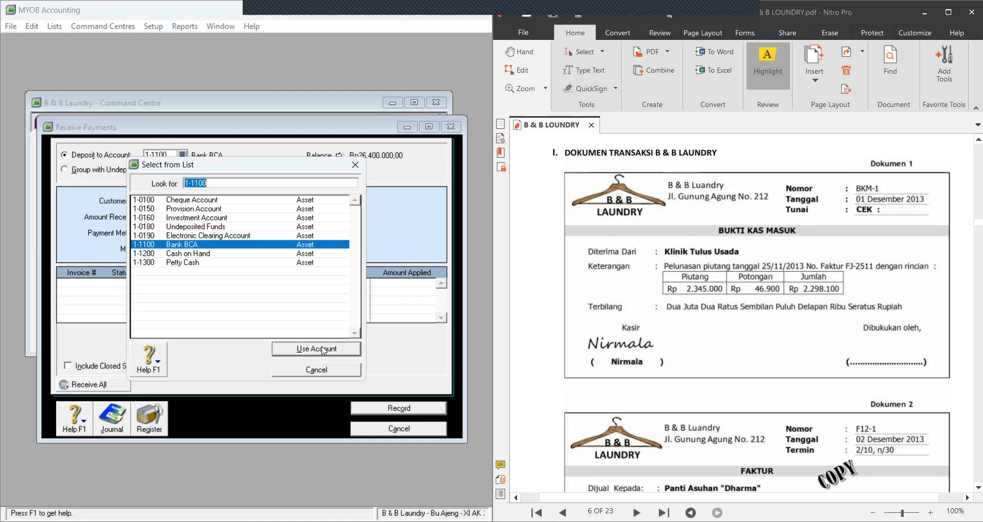
left_click(323, 351)
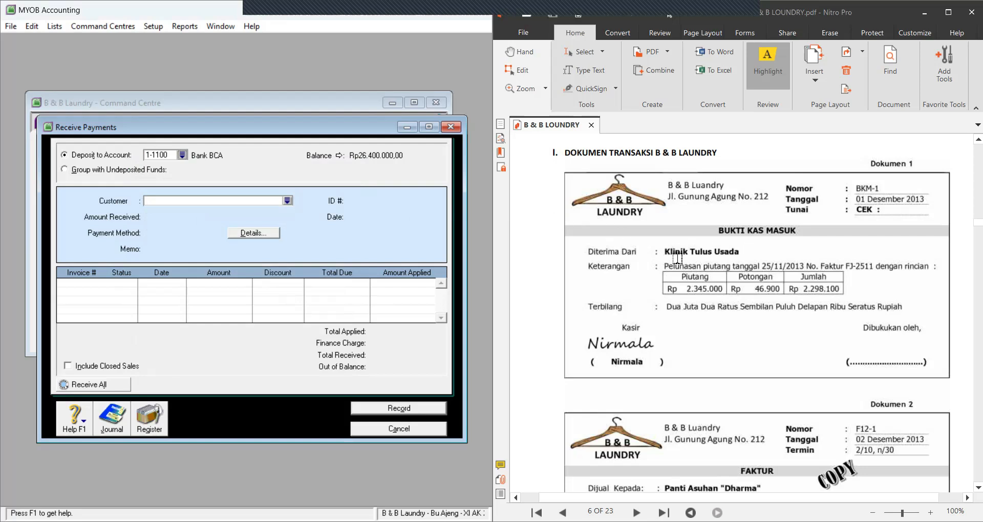
Choose Klinik Tulus Usaha as the paying customer
left_click(641, 257)
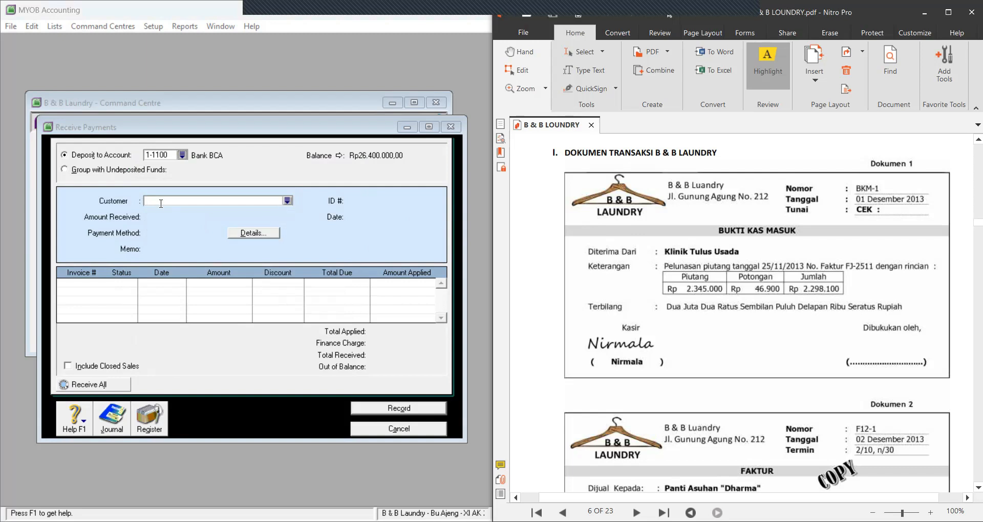
left_click(291, 204)
left_click(288, 202)
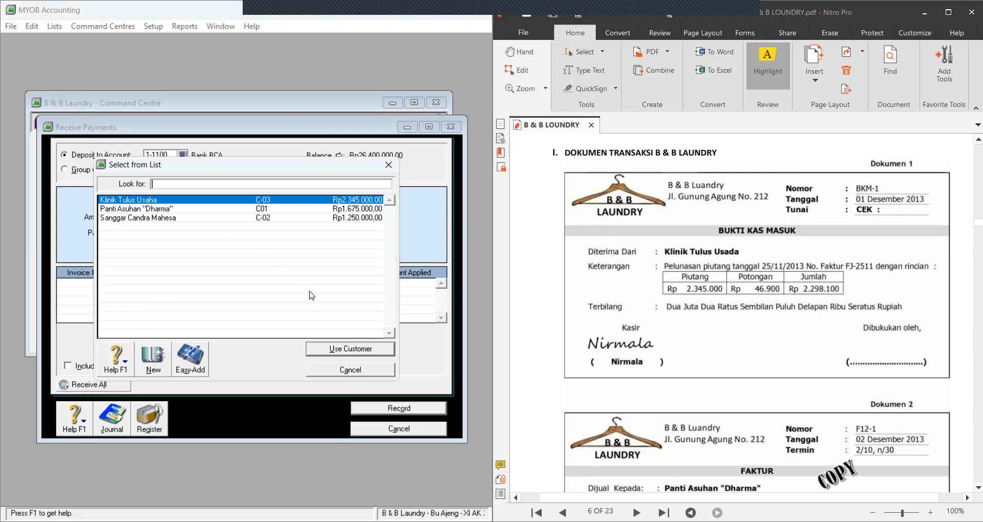
left_click(335, 351)
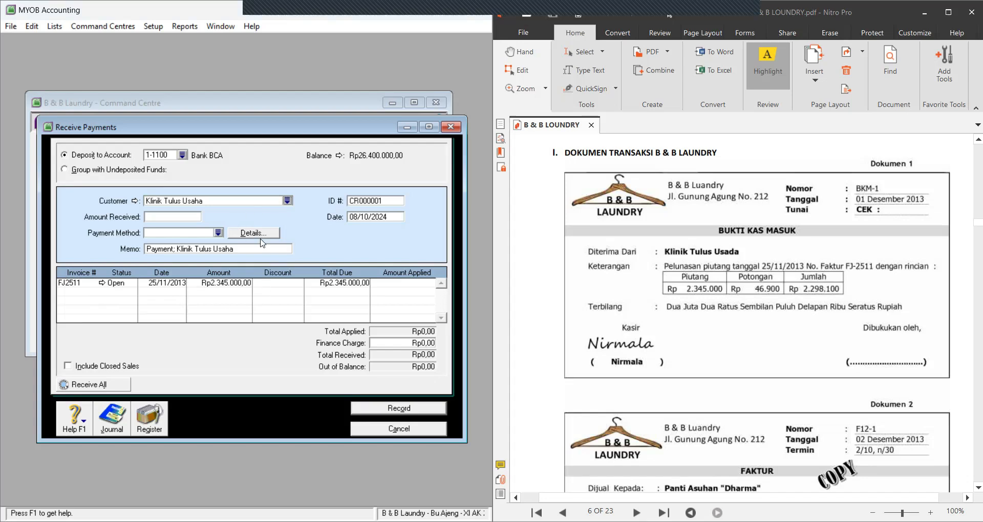
Set the payment's ID to BKM-1 and its date to 01/12/2013
left_click(366, 205)
type("BKM-1")
key("Tab")
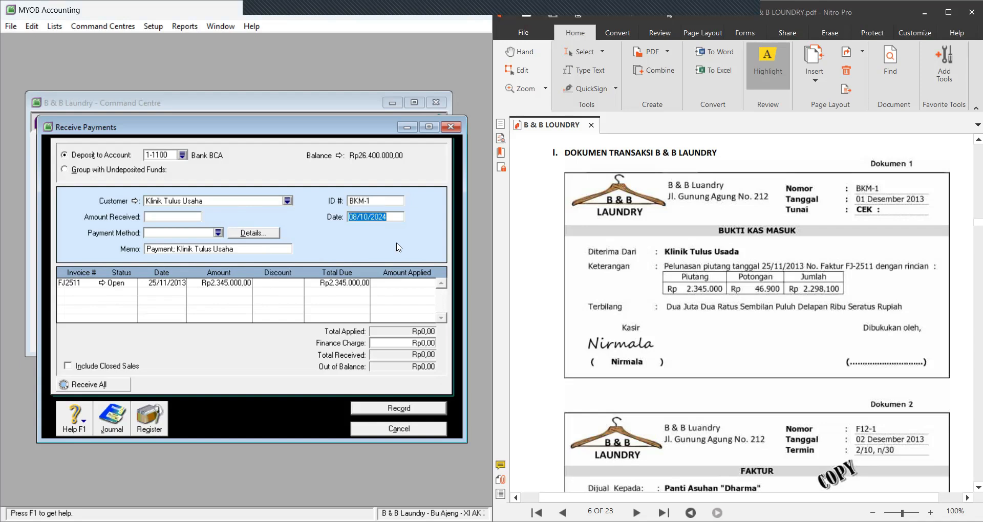
type("01/12/2013")
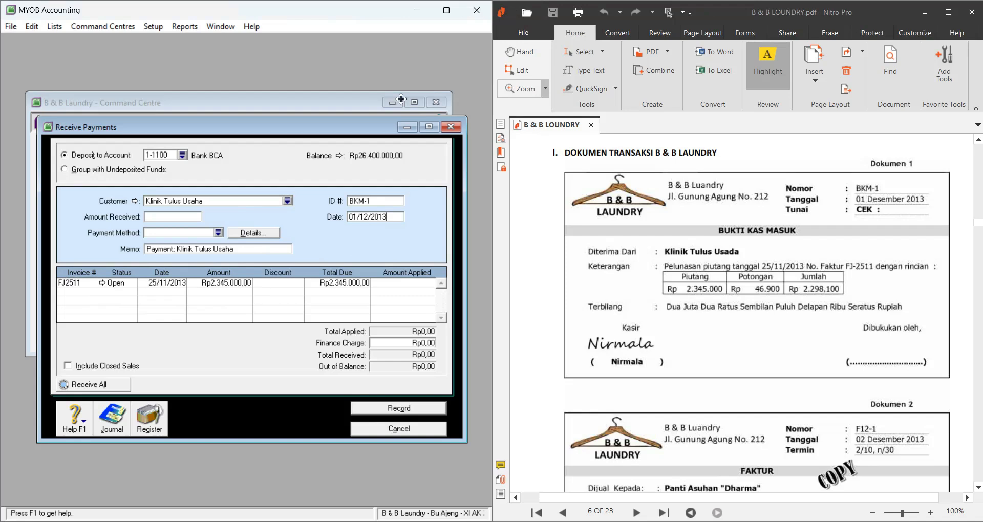
left_click(160, 218)
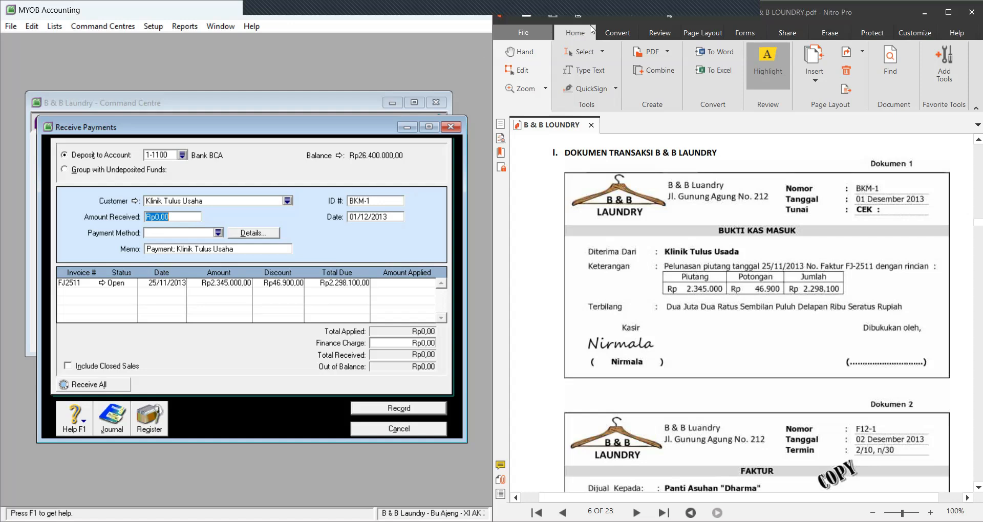
left_click(590, 25)
left_click(606, 26)
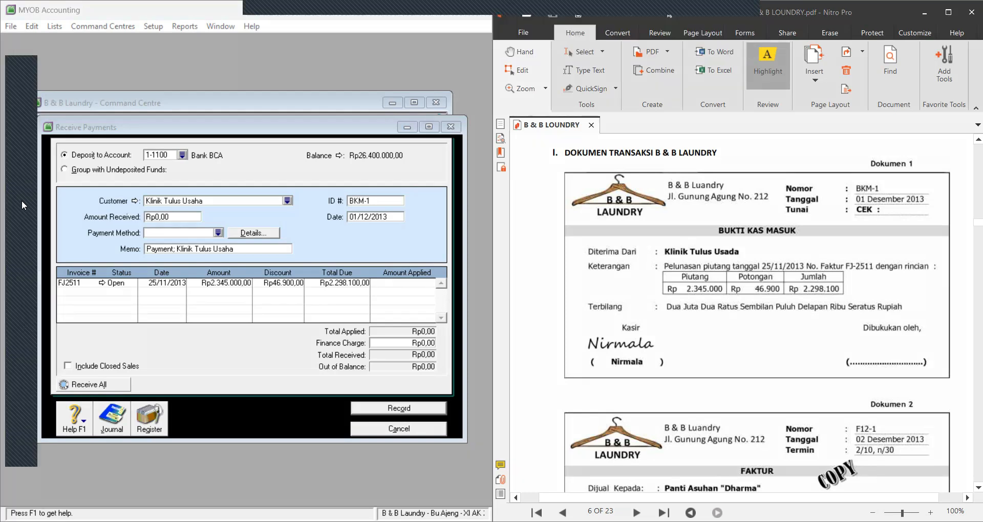
left_click(21, 201)
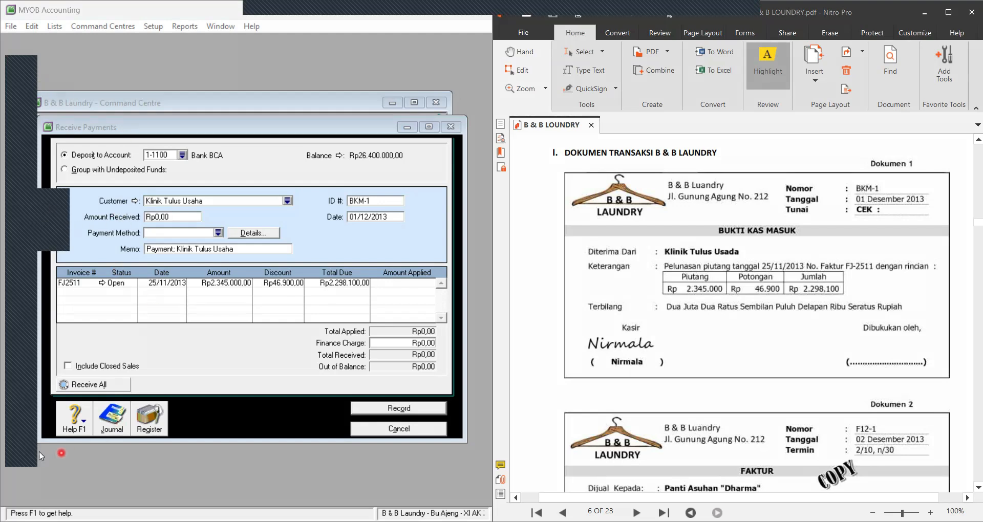
left_click(601, 1)
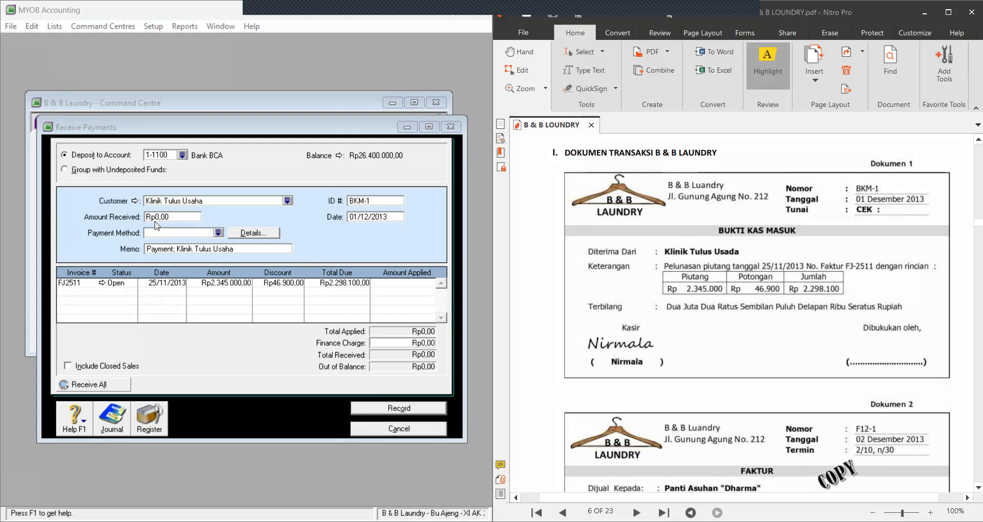
left_click(382, 216)
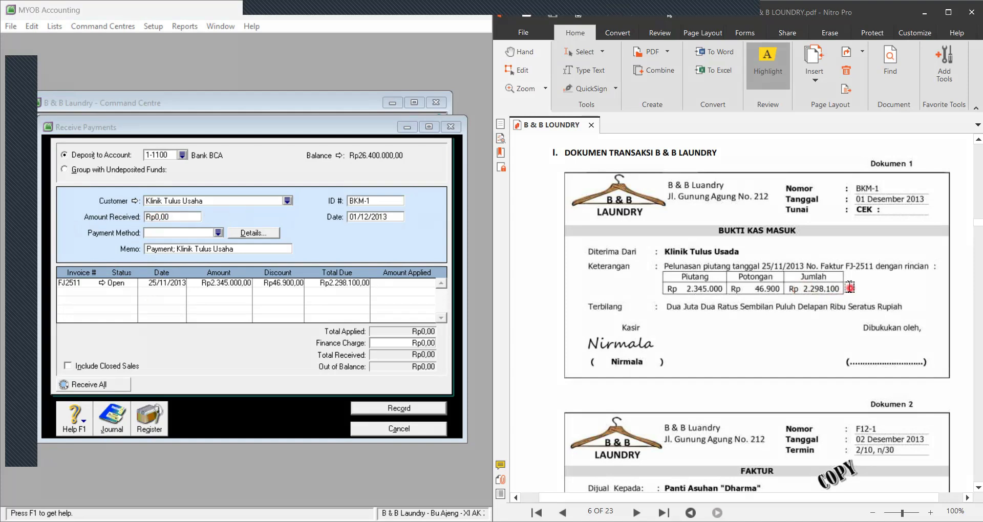
Enter Rp2.298.100 as the amount received, as given on the cash receipt document
left_click(814, 283)
left_click(174, 219)
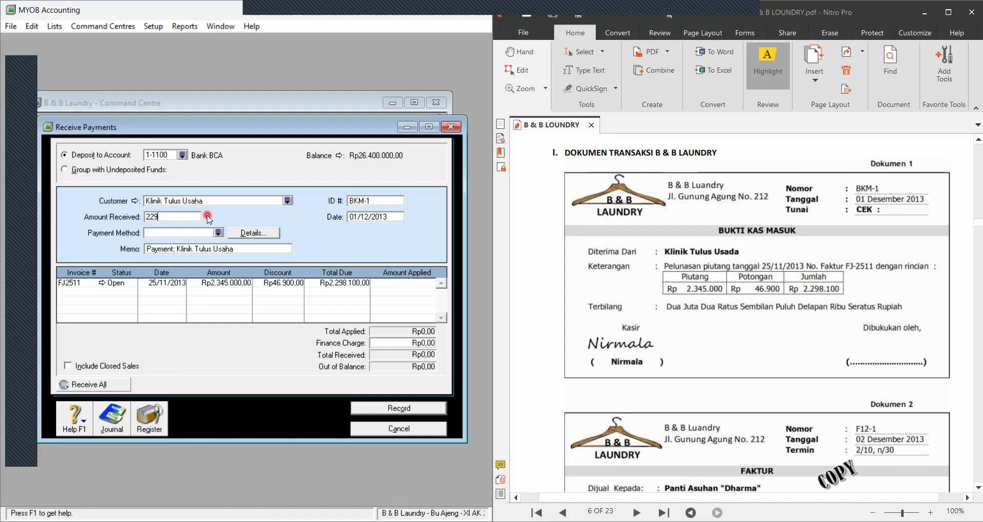
key("Tab")
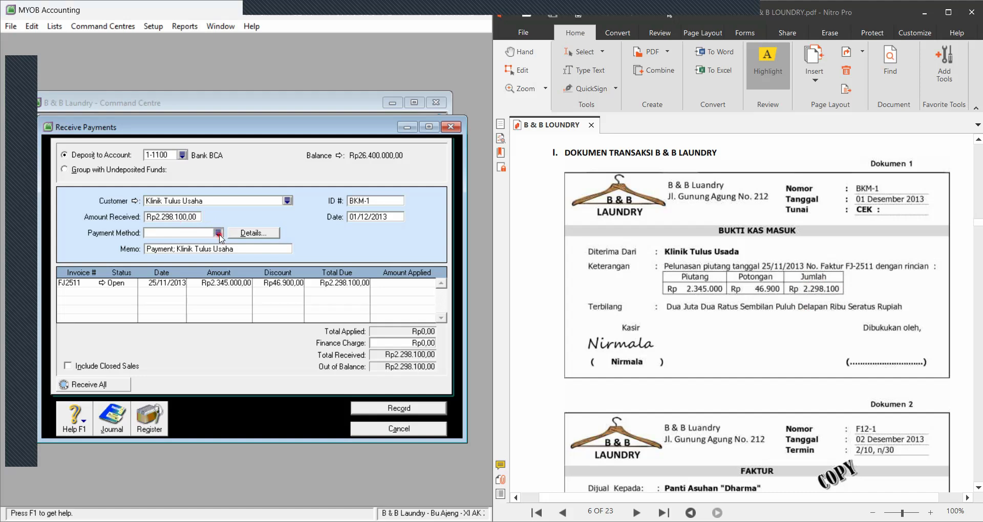
Set the payment method to Cheque
left_click(219, 234)
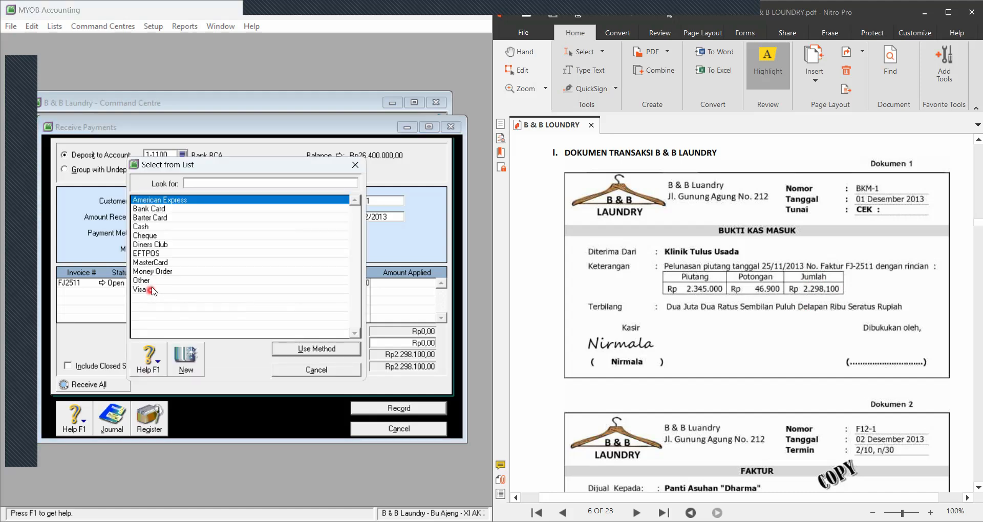
left_click(138, 236)
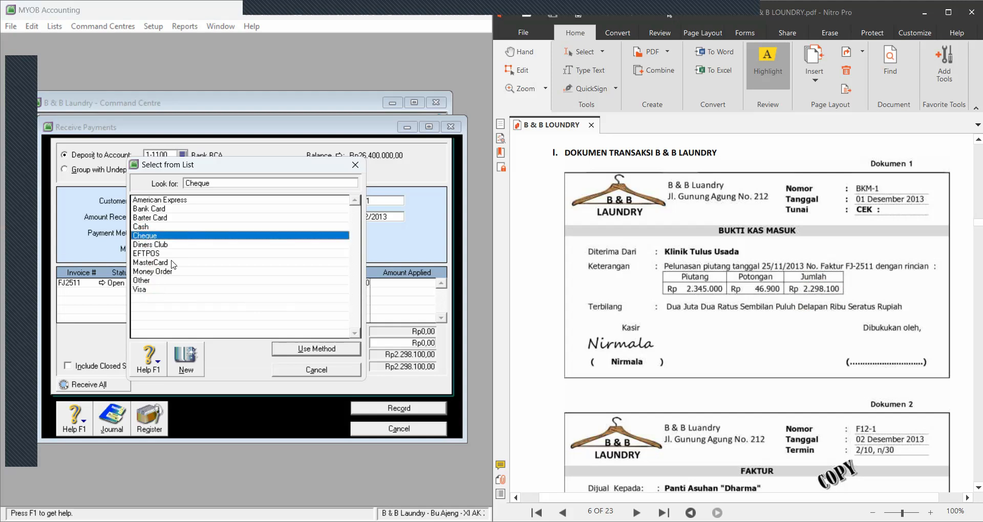
left_click(293, 353)
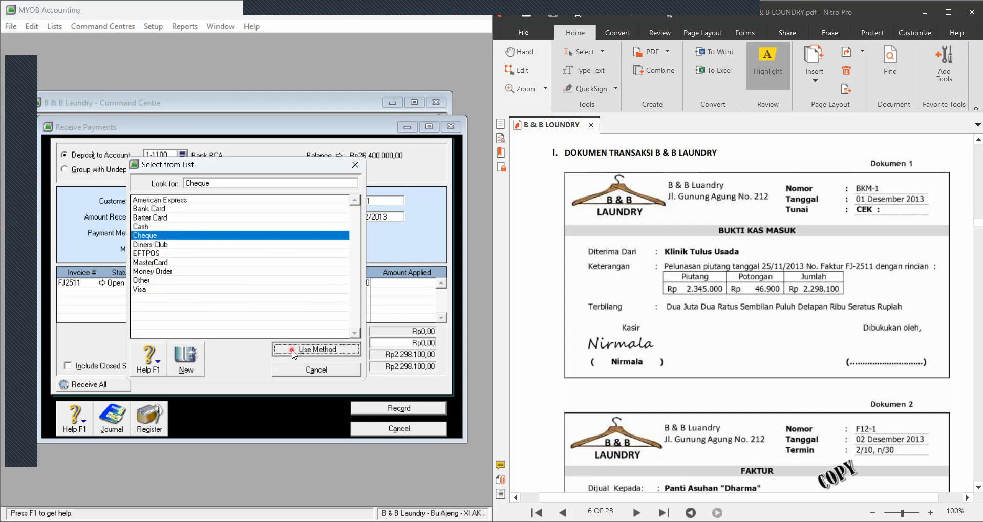
key("Return")
Replace the payment's memo with "Pelunasan piutang 25/11/2013 FJ-2511"
left_click(206, 249)
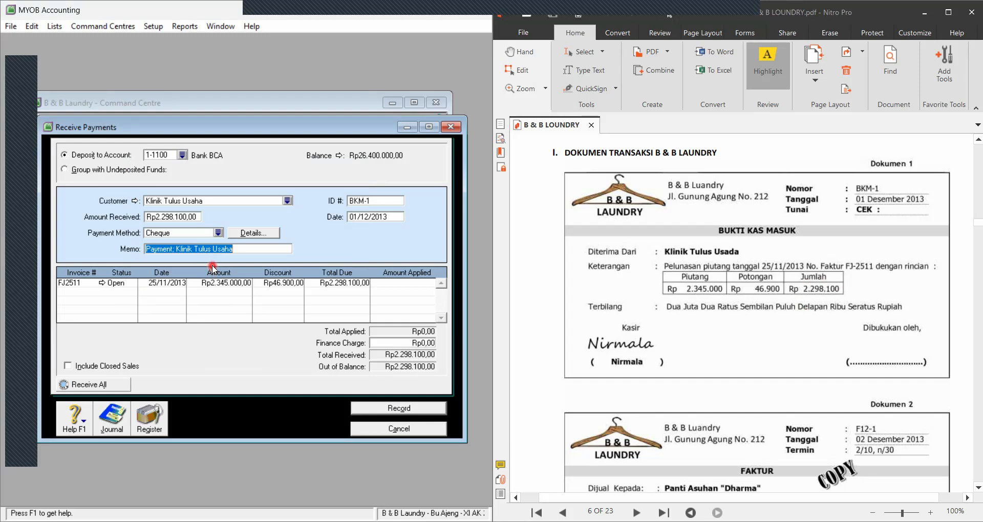
type("Pelunasan piutang t")
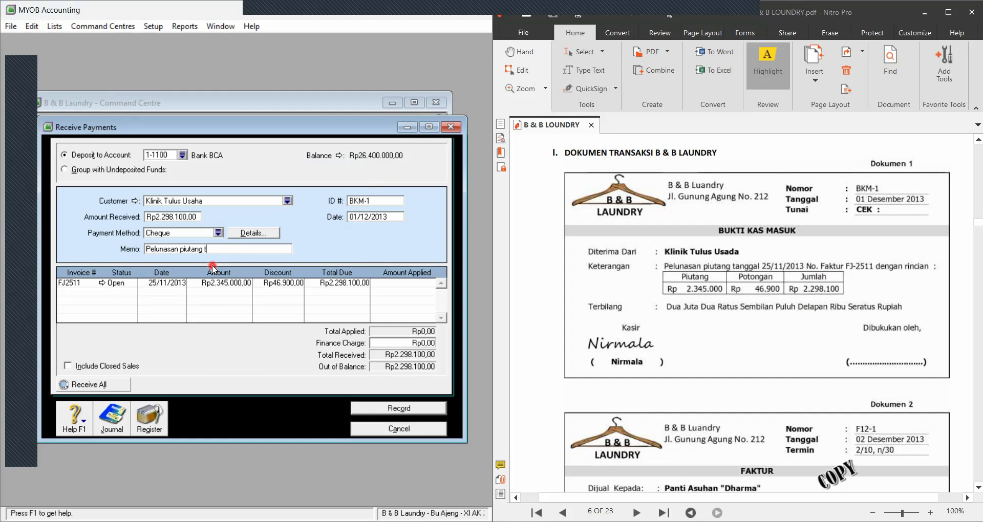
key("BackSpace")
type("25/11/2013 FJ-2511")
Enter a discount of 46900 on the open invoice line and apply Rp2.298.100 to that invoice
left_click(282, 288)
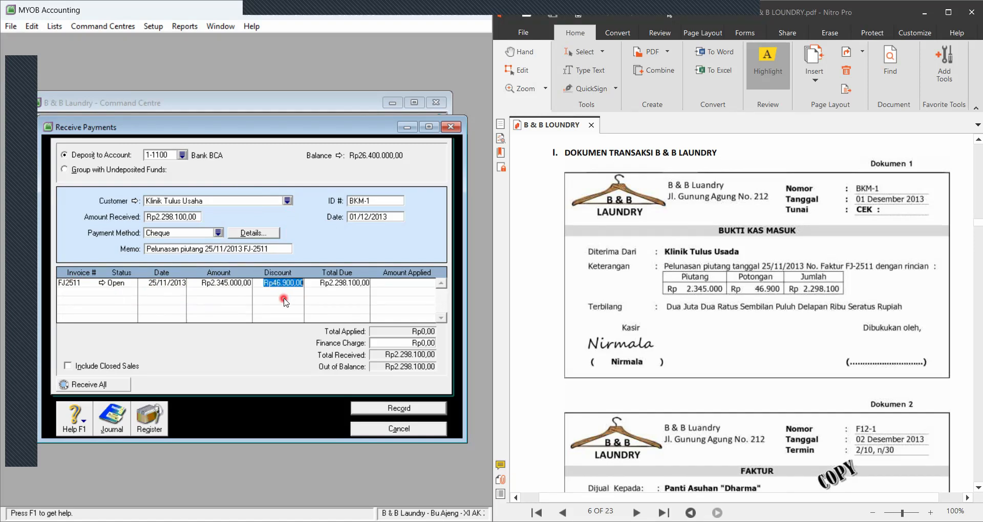
left_click(277, 286)
key("Delete")
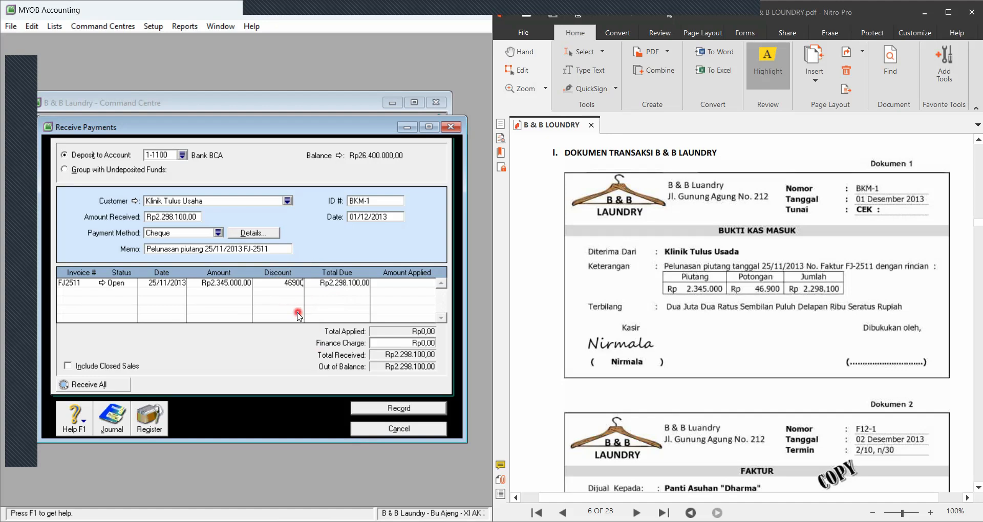
key("Tab")
key("Tab")
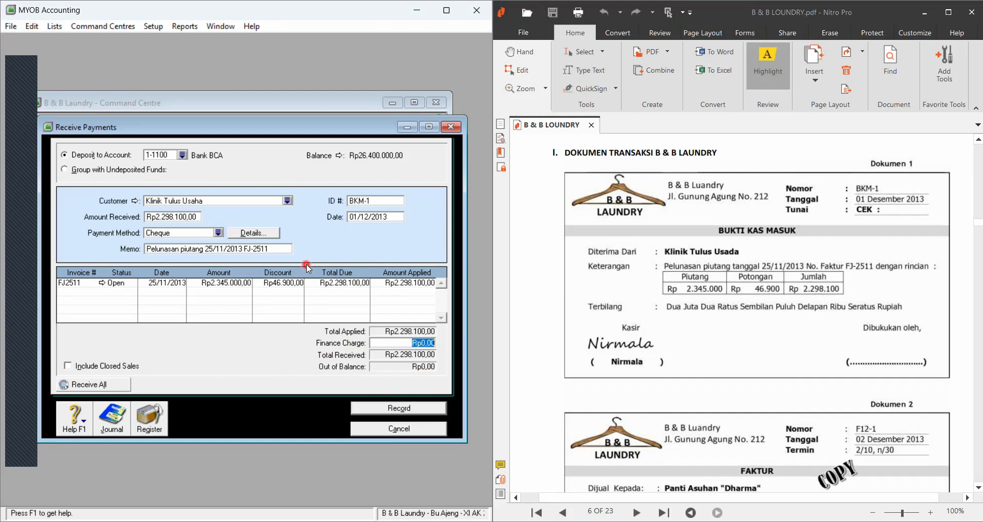
Review the payment's recap transaction and record the payment without printing the credit invoice
key("ctrl+r")
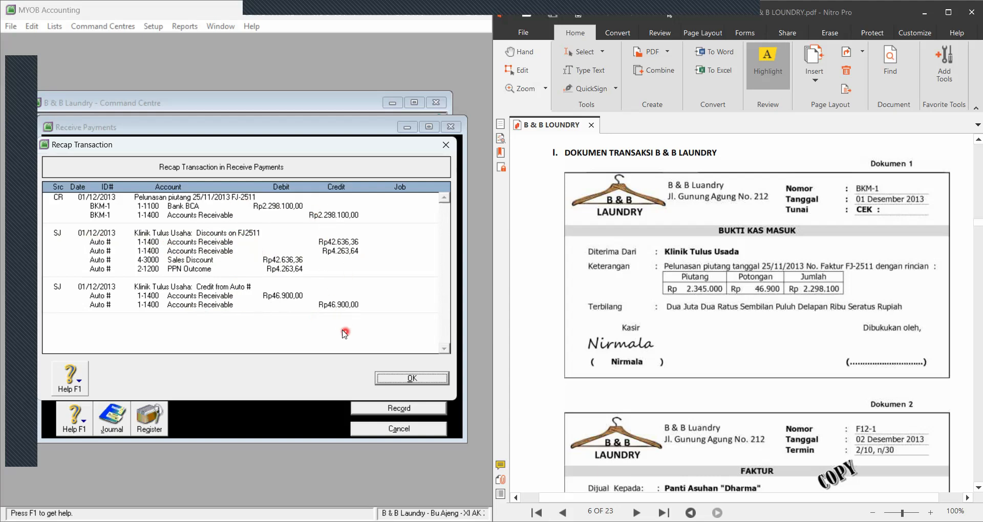
left_click(392, 378)
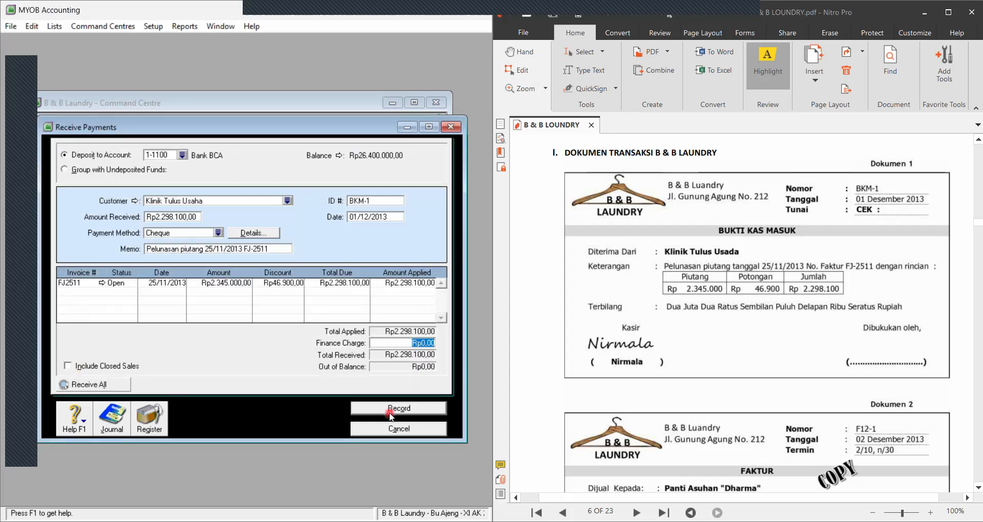
left_click(398, 410)
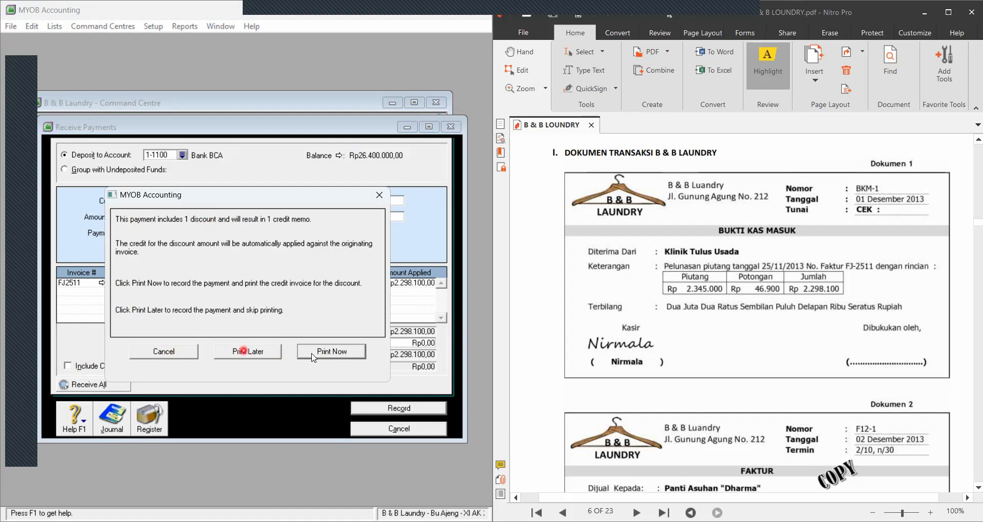
left_click(164, 350)
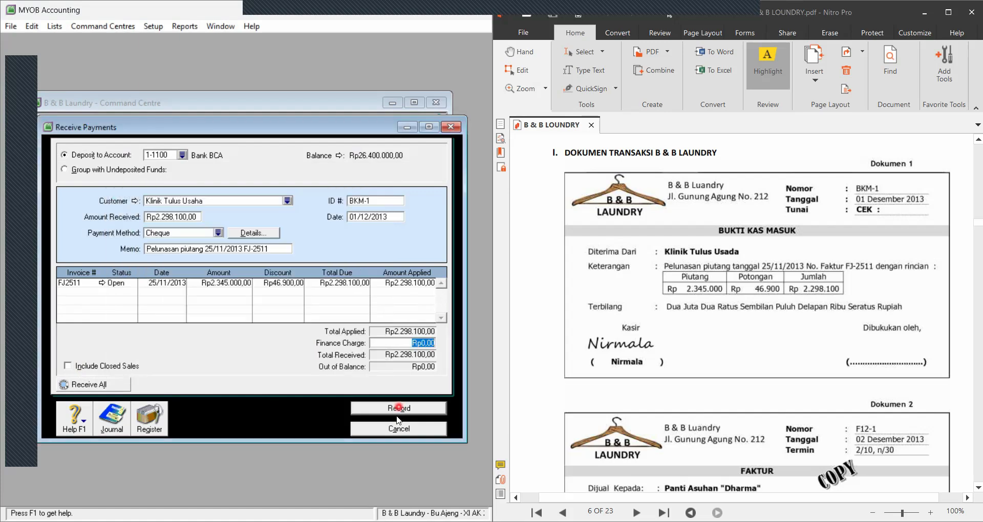
left_click(397, 412)
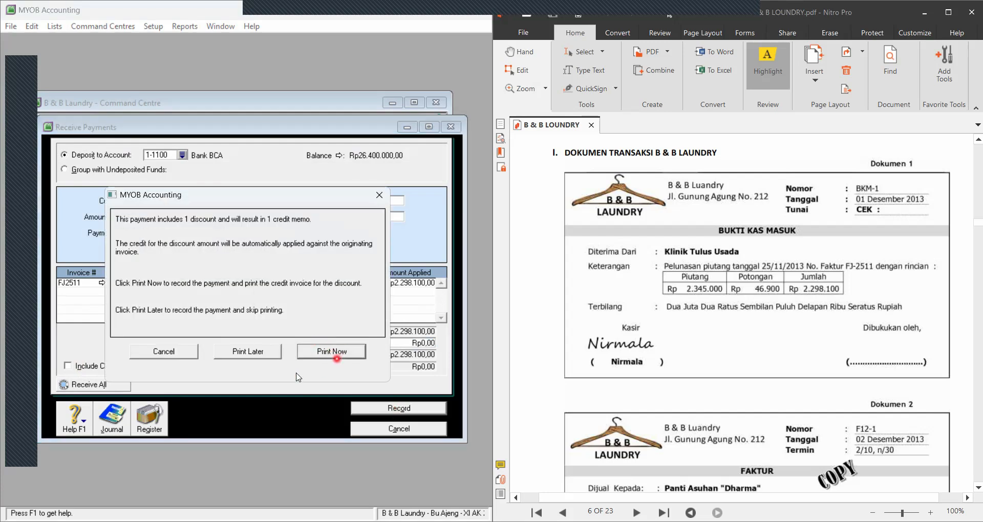
left_click(242, 353)
left_click(412, 429)
Open the sales transaction journal with the start date set to 01/10/2013 and examine the discount entries for FJ2511
left_click(250, 181)
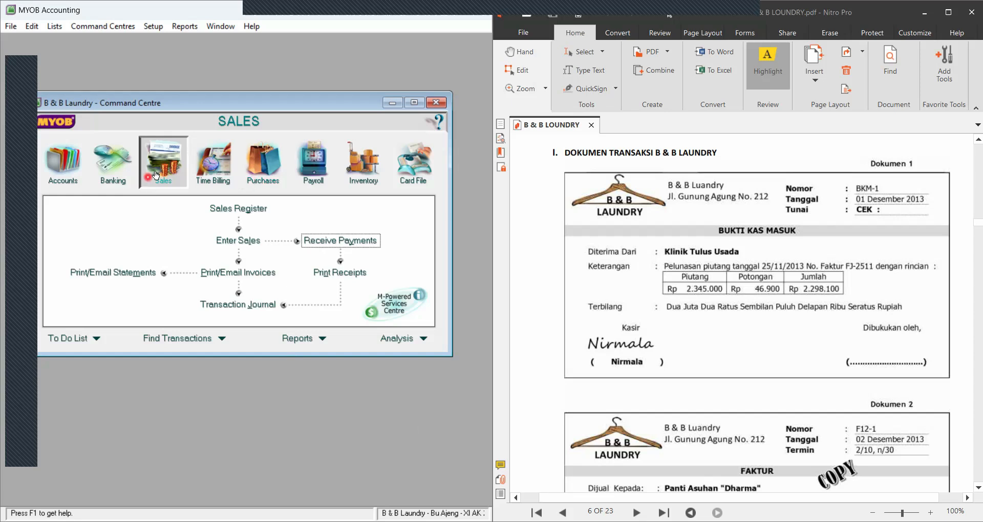
left_click(212, 275)
left_click(262, 306)
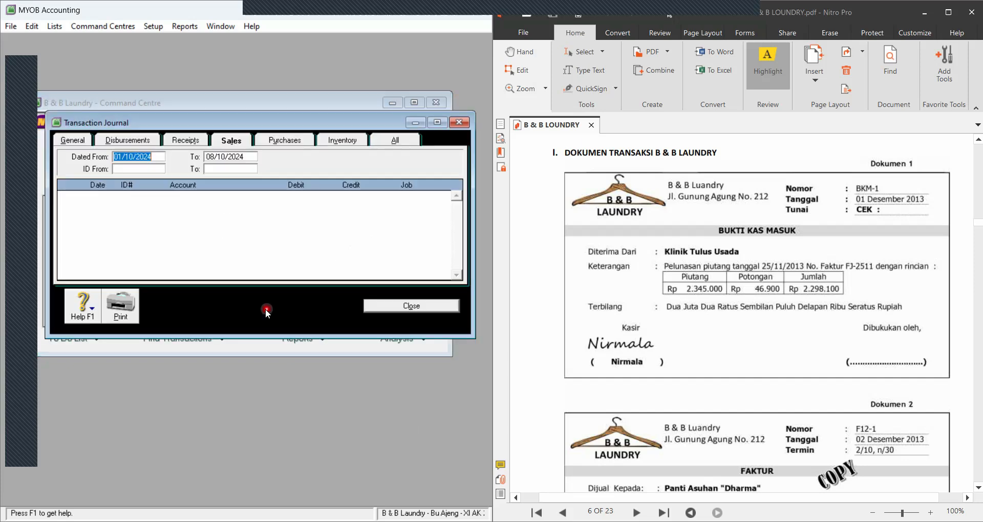
left_click(149, 157)
key("Tab")
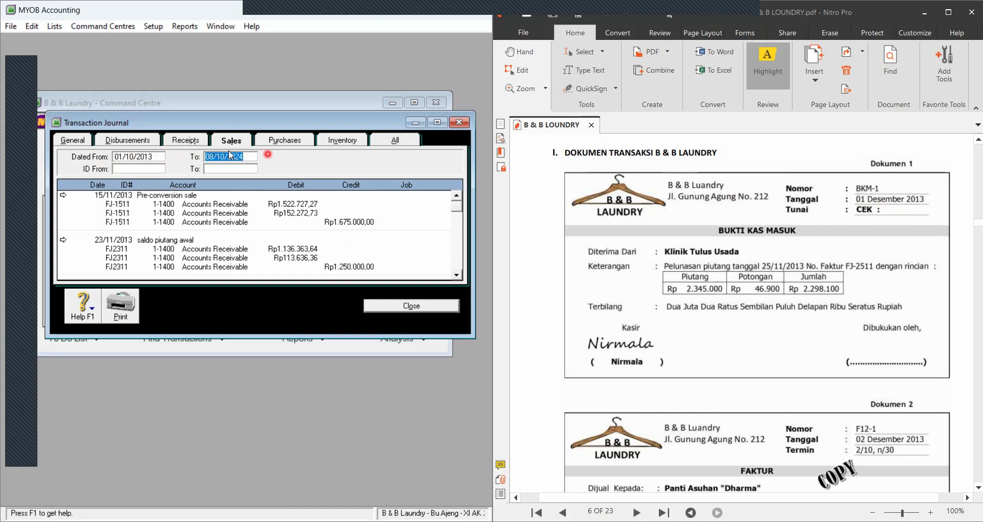
left_click(132, 240)
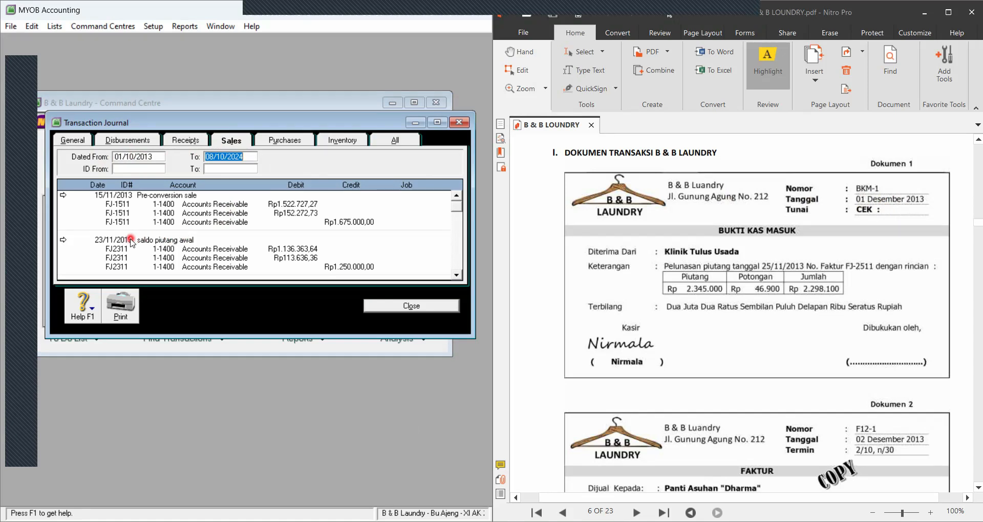
scroll(131, 242, "down", 1)
scroll(132, 242, "down", 5)
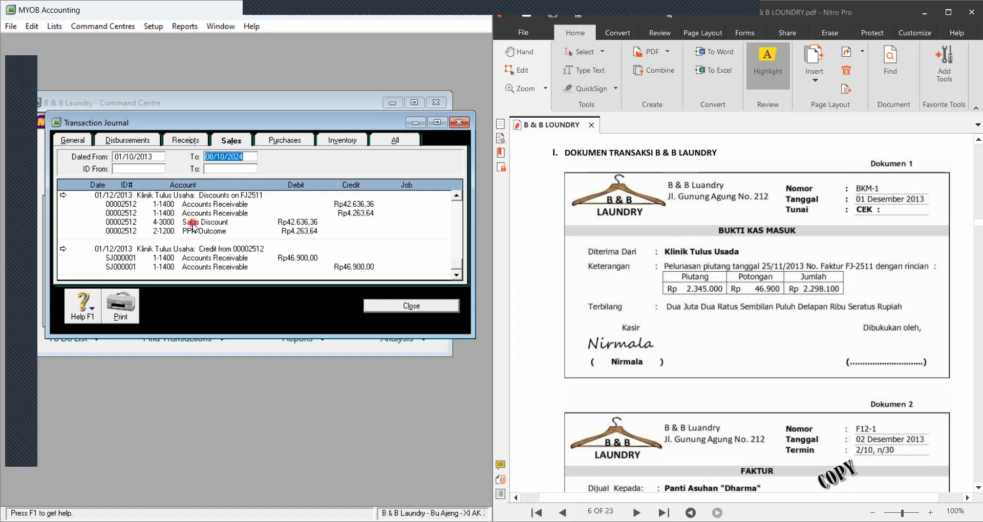
scroll(188, 232, "up", 2)
scroll(188, 231, "down", 2)
Examine the journal's transactions of all types for the BKM-1 receipt and its related discount entries
left_click(397, 141)
scroll(267, 246, "down", 6)
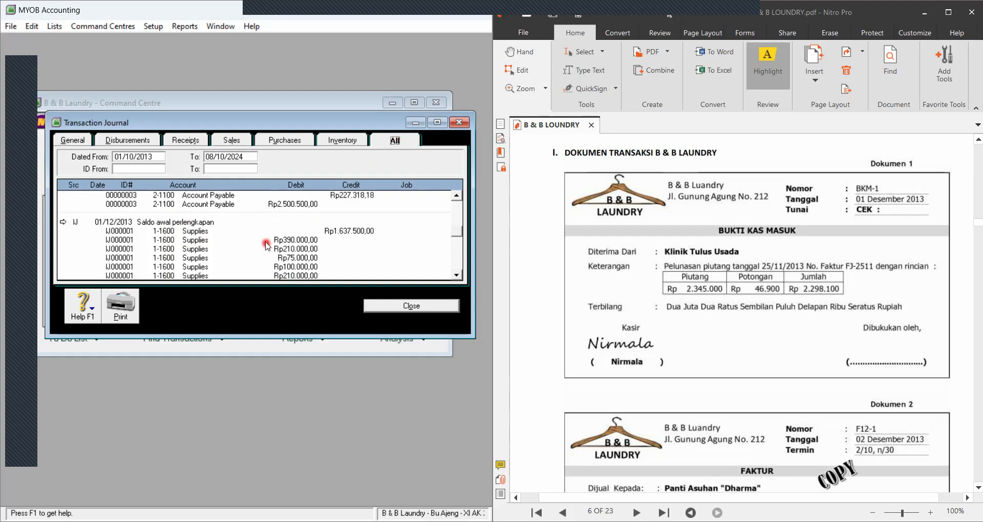
scroll(267, 246, "down", 3)
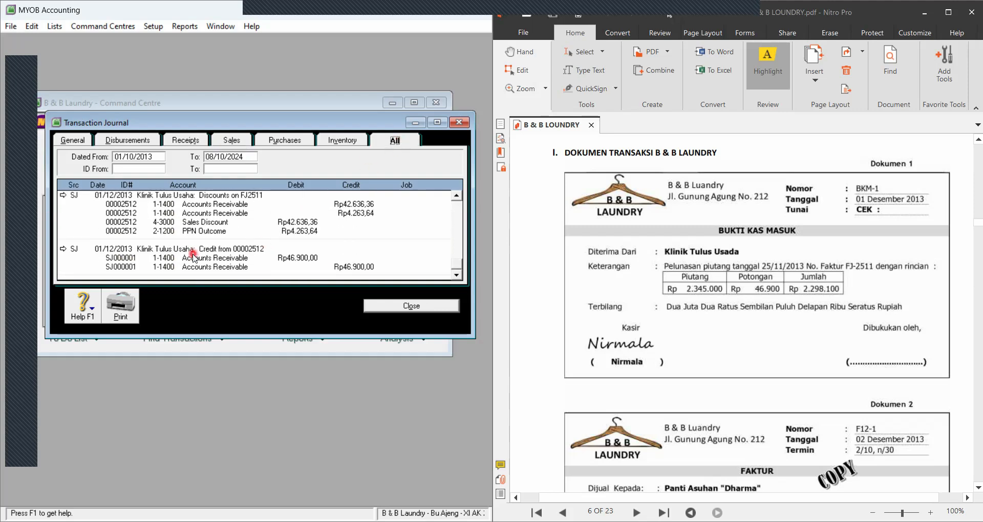
scroll(152, 219, "up", 3)
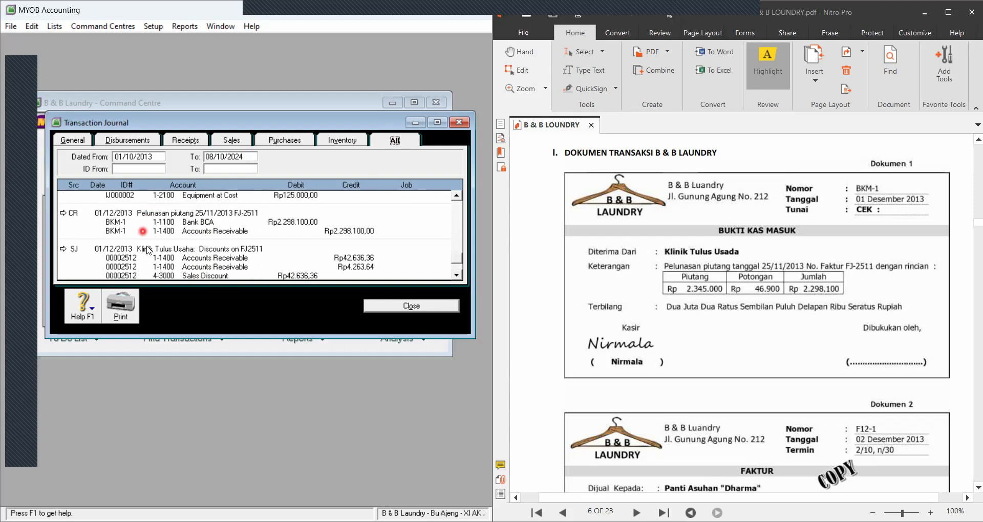
scroll(166, 235, "up", 5)
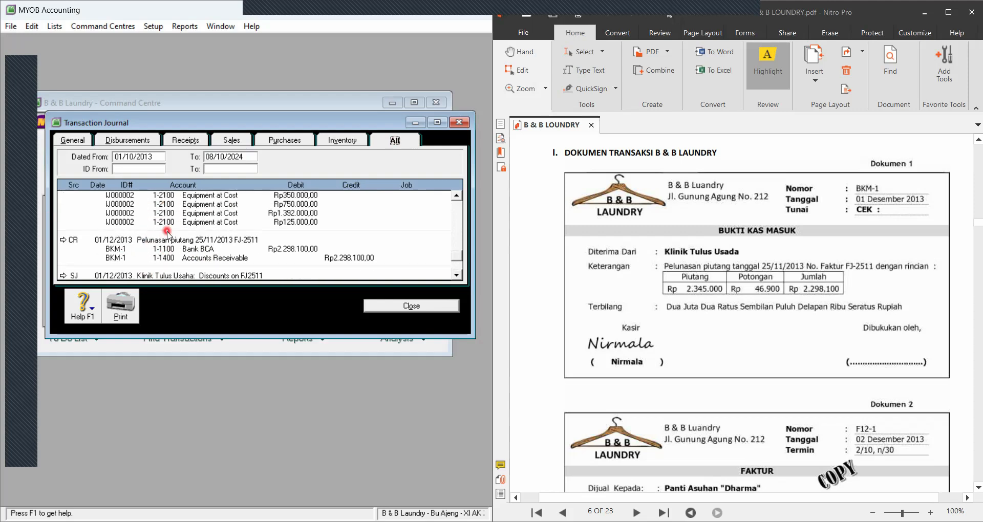
scroll(170, 240, "up", 1)
scroll(222, 265, "down", 2)
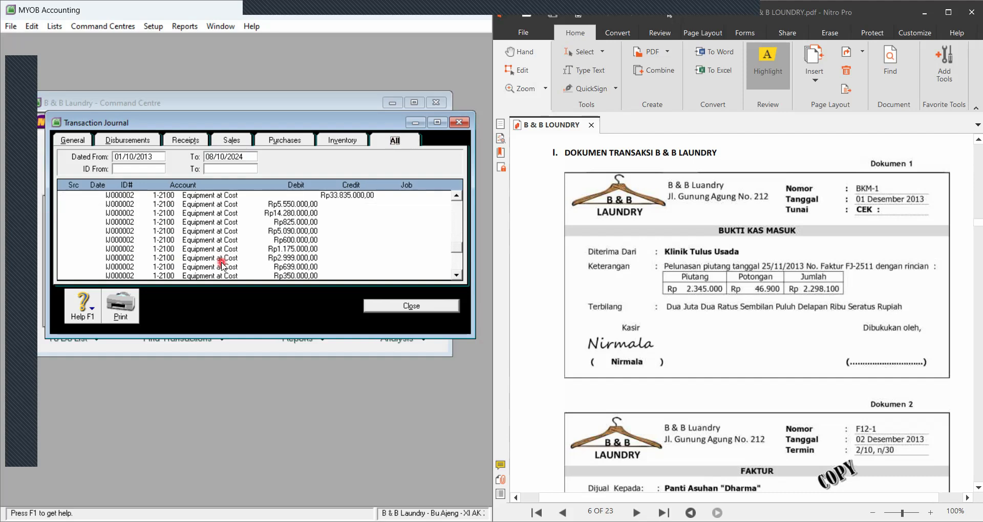
scroll(222, 265, "down", 3)
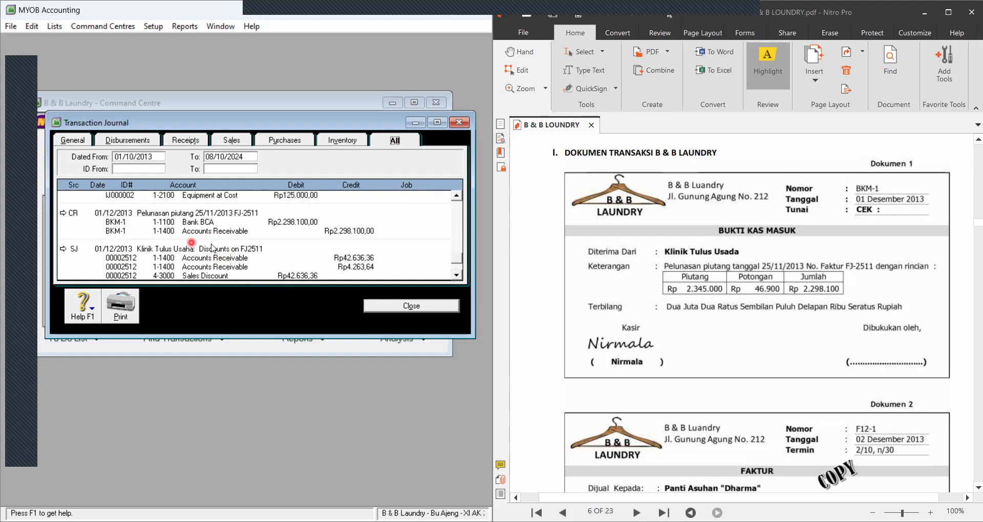
left_click(405, 306)
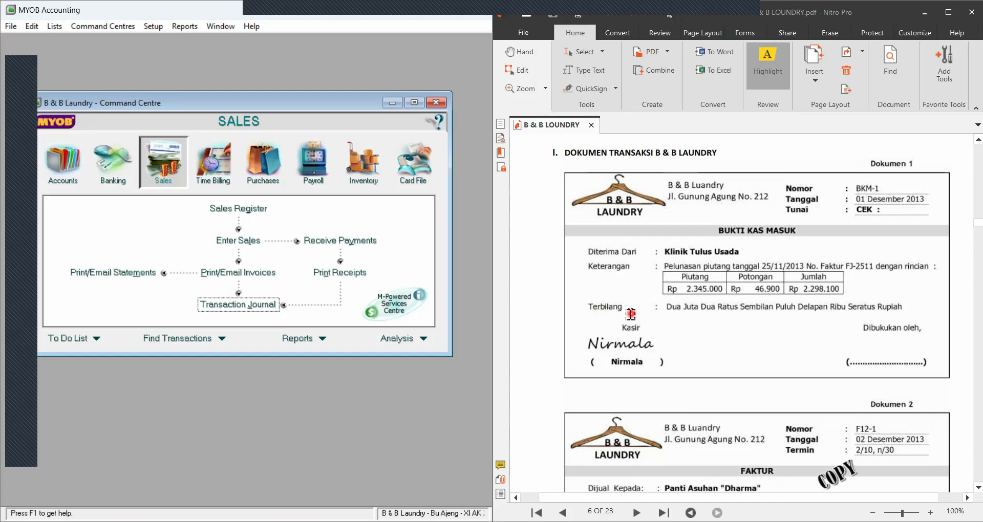
Start a new sales invoice for the customer Panti Asuhan "Dharma", as given on document 2
scroll(630, 314, "down", 3)
scroll(630, 314, "down", 2)
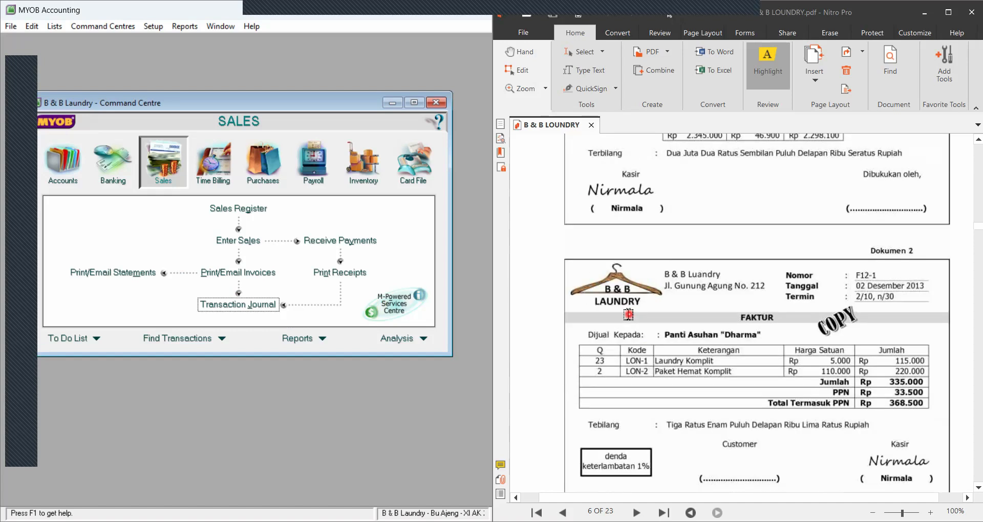
scroll(629, 314, "down", 2)
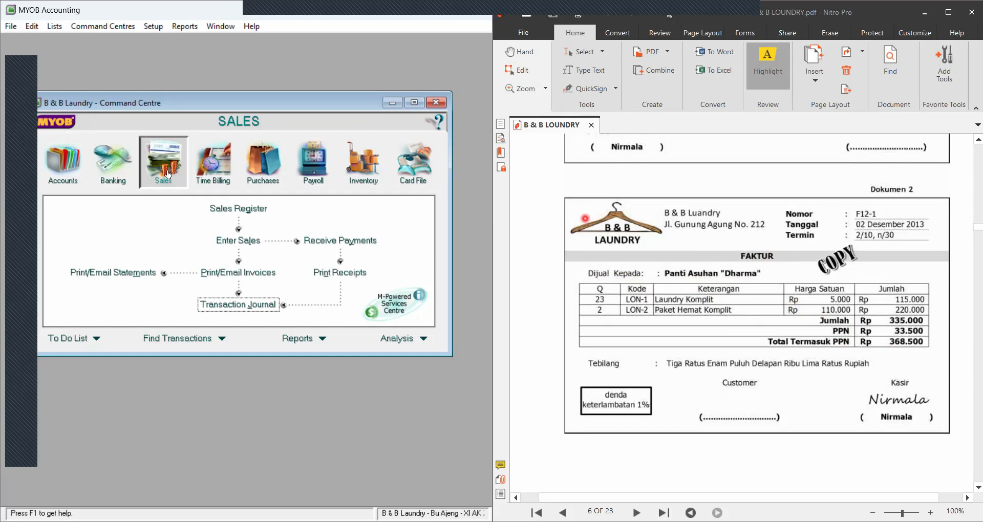
left_click(236, 242)
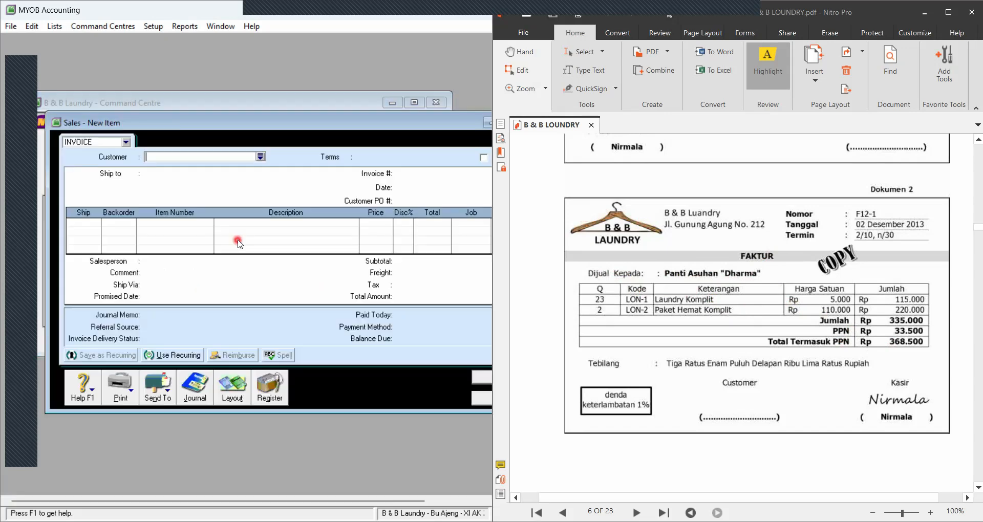
left_click_drag(278, 124, 273, 113)
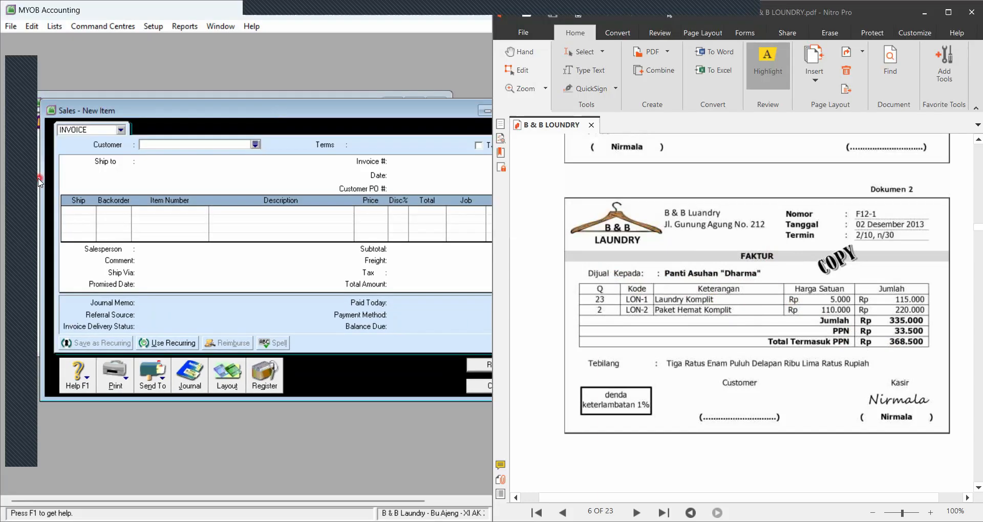
left_click_drag(41, 183, 85, 183)
left_click(359, 113)
left_click_drag(349, 116, 282, 120)
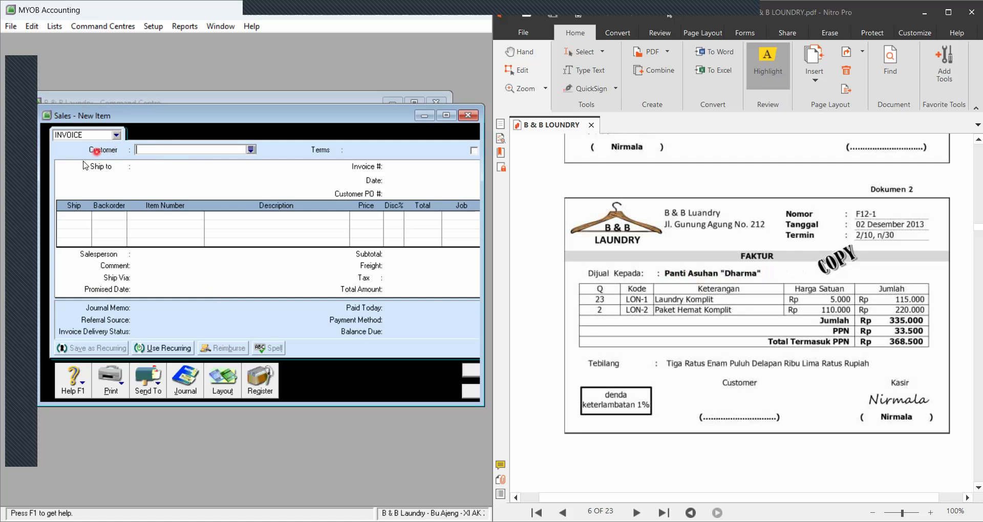
left_click(250, 151)
type("Panti Asuhan \"Dharma\"")
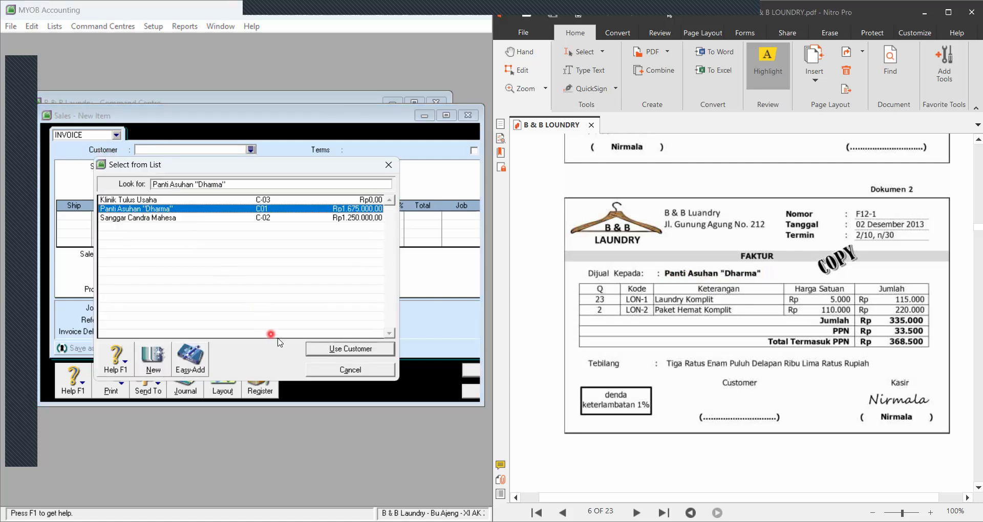
left_click(339, 349)
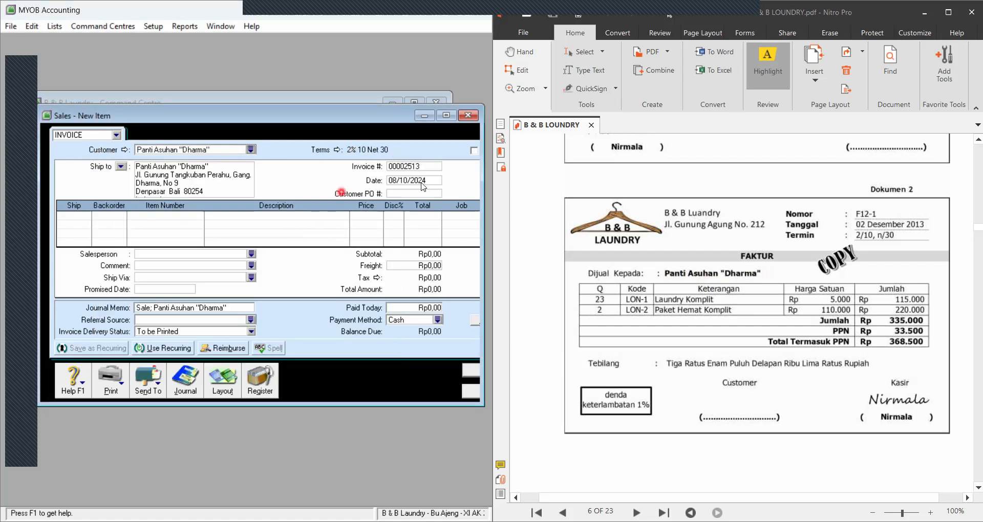
Turn on tax-inclusive pricing for the invoice and rearrange the windows so the whole invoice form fits beside the document
left_click(474, 151)
key("Escape")
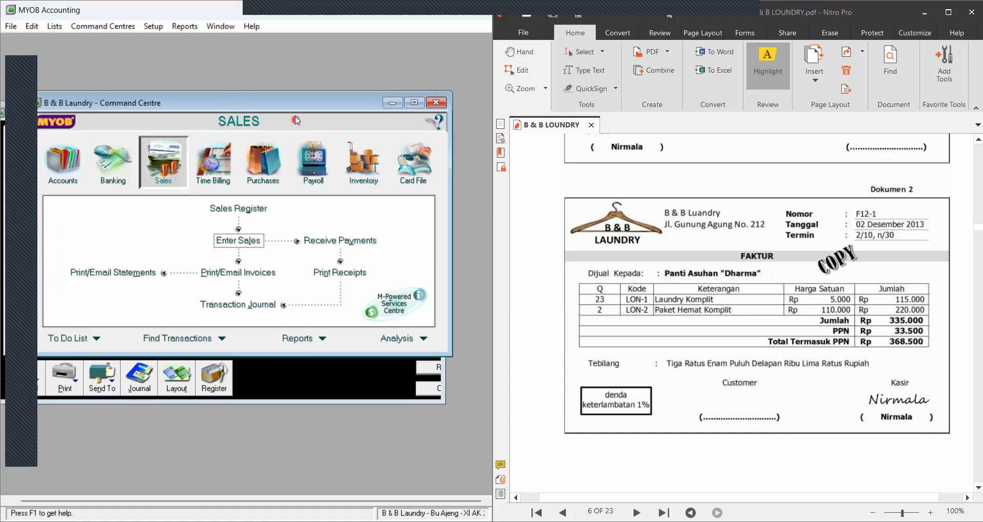
key("Return")
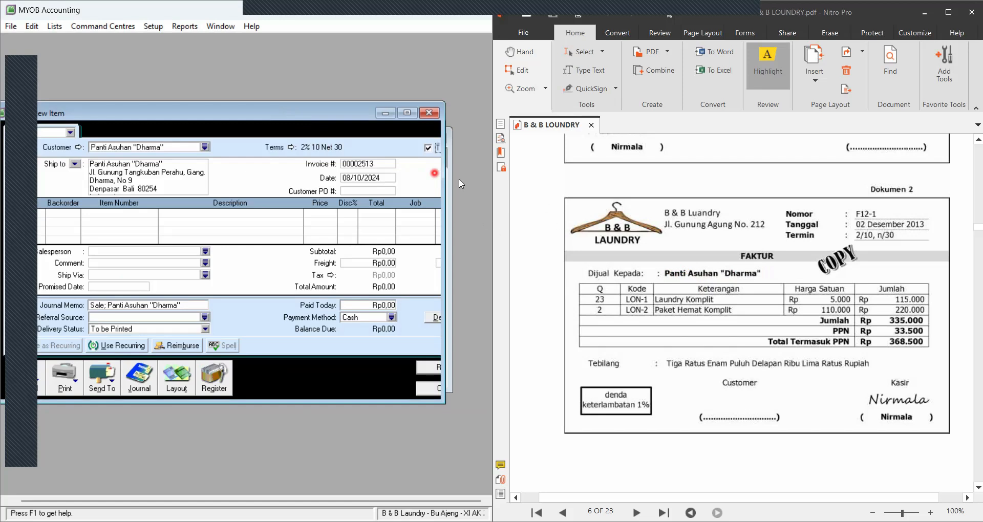
left_click_drag(340, 118, 375, 116)
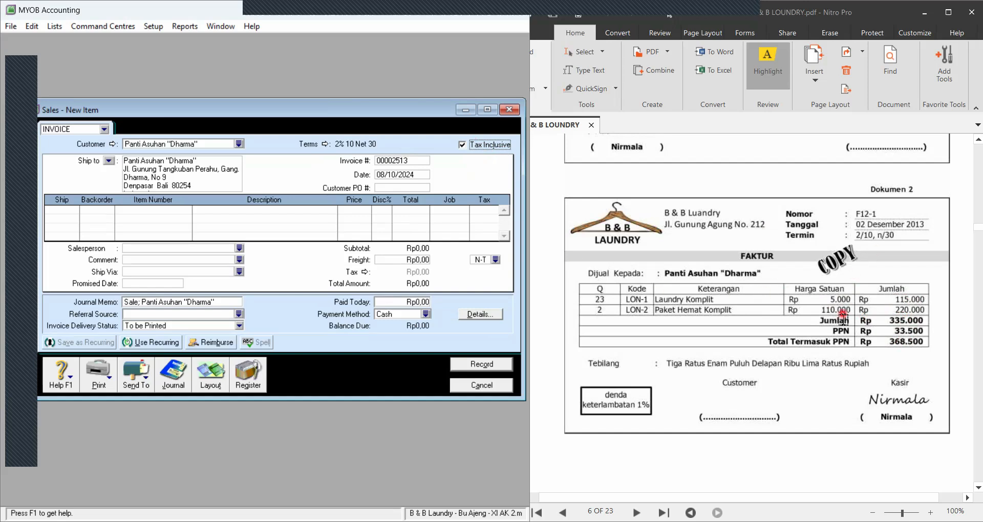
left_click(834, 332)
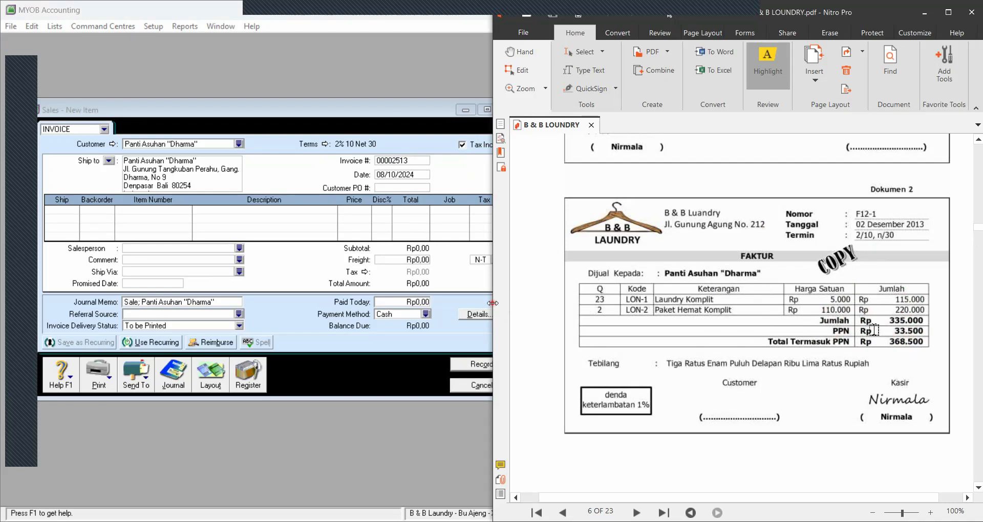
left_click_drag(493, 303, 535, 303)
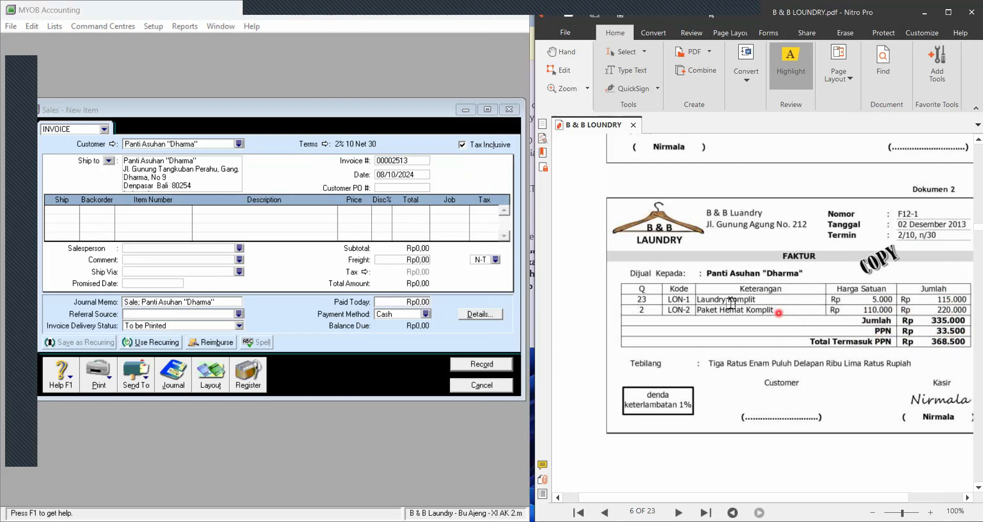
Turn off tax-inclusive pricing for the invoice and move its window into clear view
left_click(472, 147)
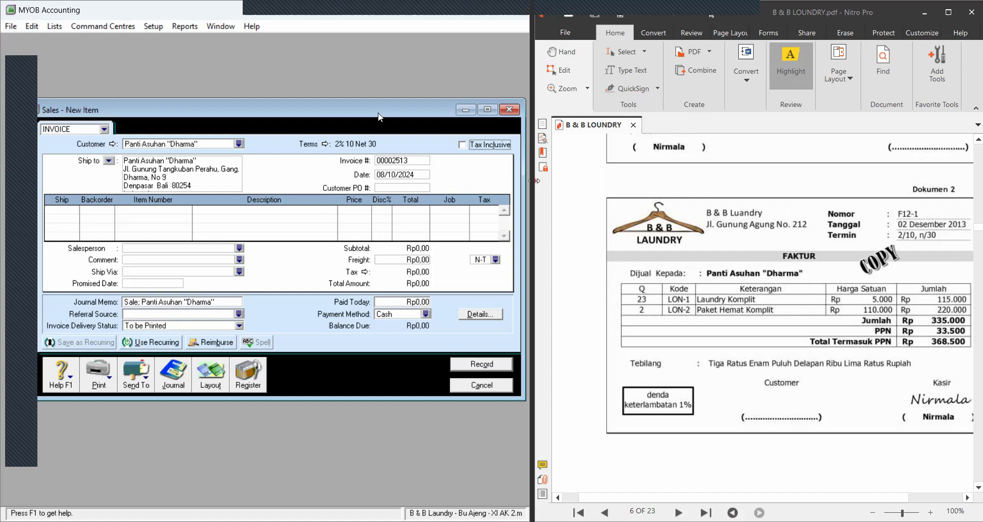
left_click(327, 150)
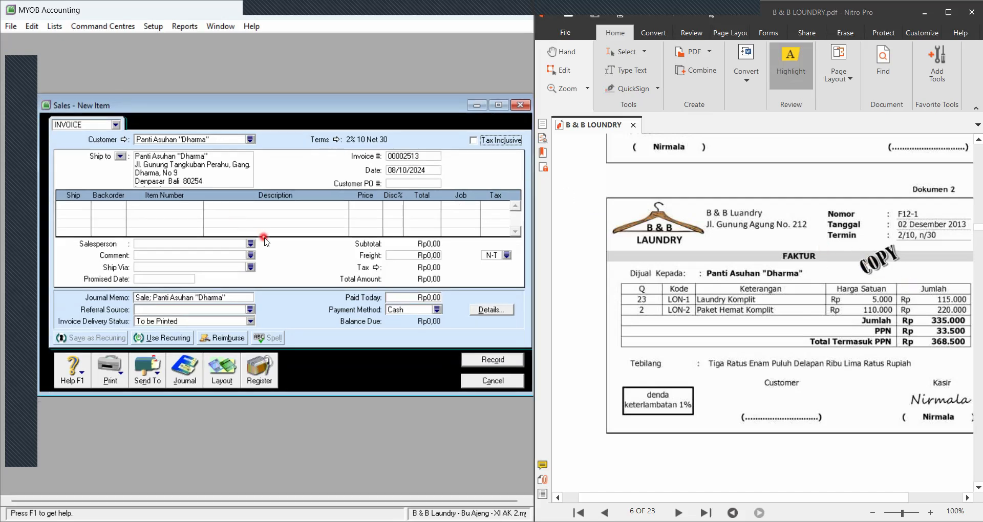
Set the invoice number to F12-1 and the invoice date to 02/12/2013
left_click(405, 156)
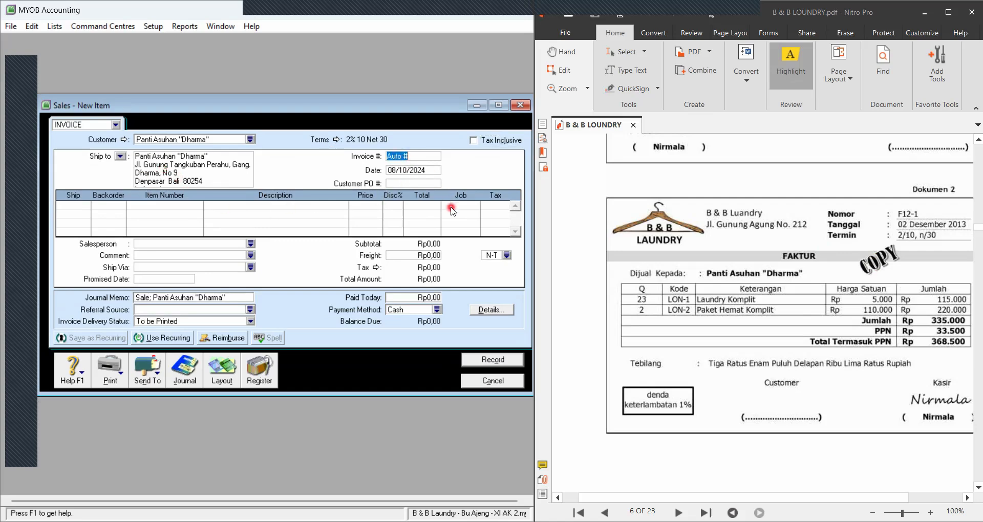
type("F12-1")
key("Tab")
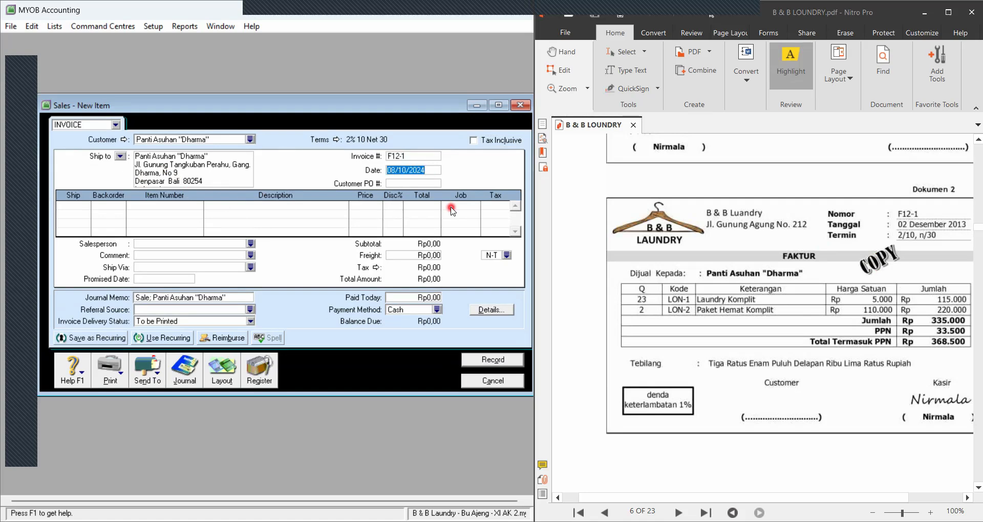
type("0")
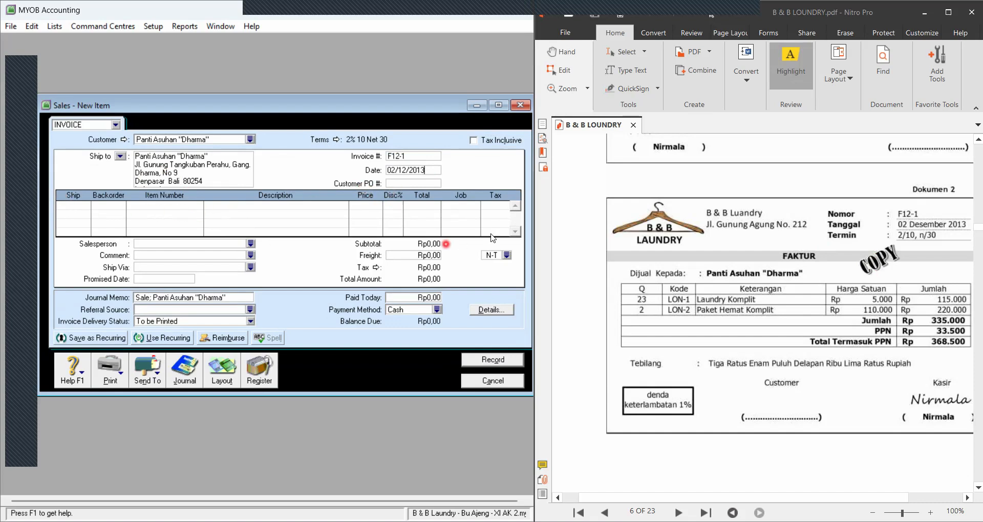
Fill the first invoice line with 23 units of item LON-1, Laundry Komplit, keeping its default price and PPN tax code
left_click(76, 207)
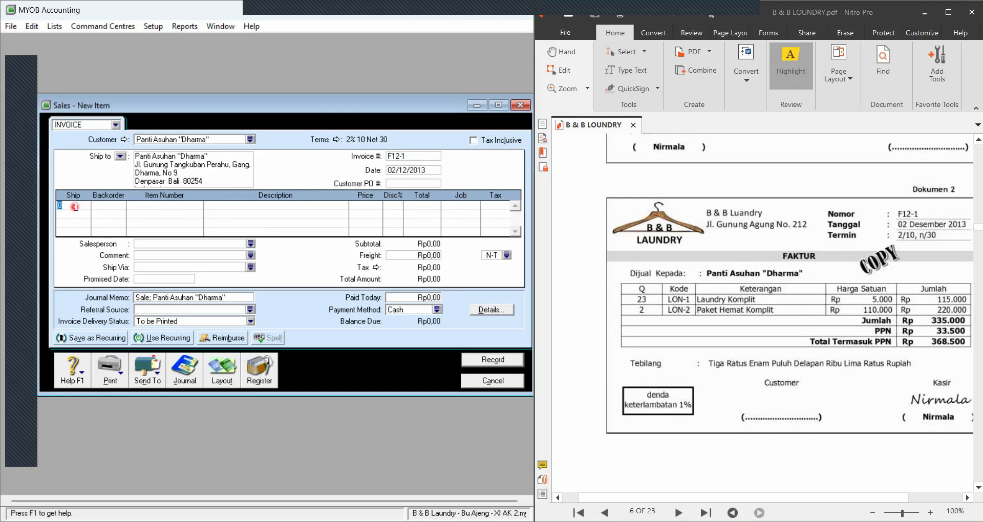
type("23")
key("Tab")
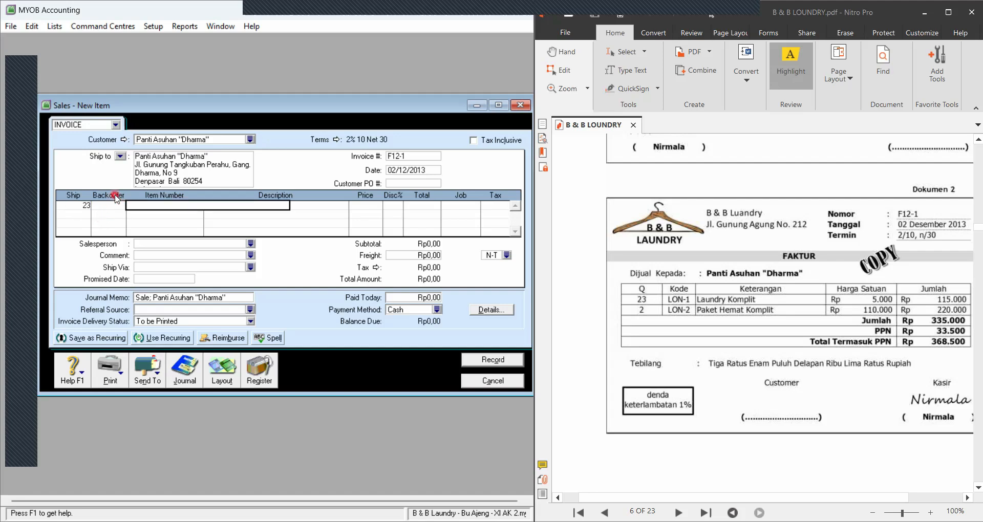
key("Tab")
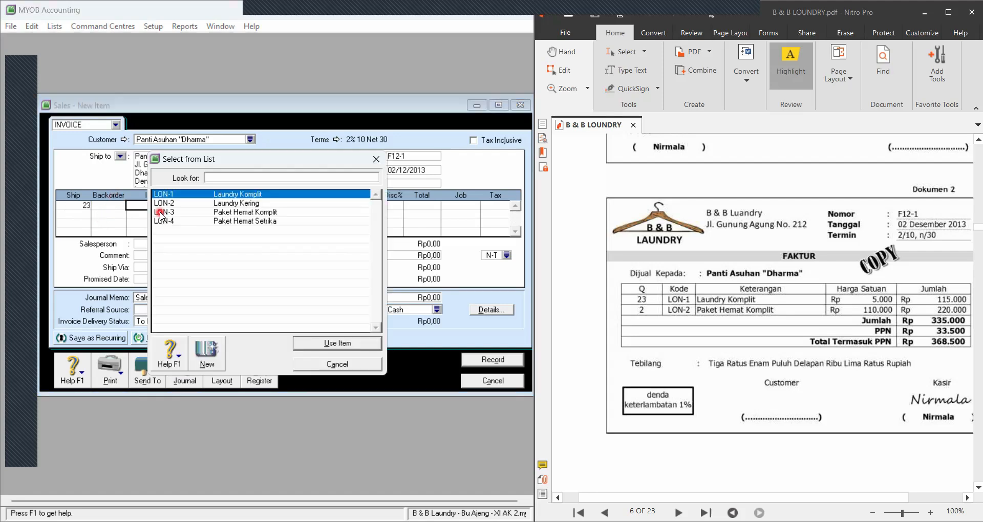
left_click(311, 342)
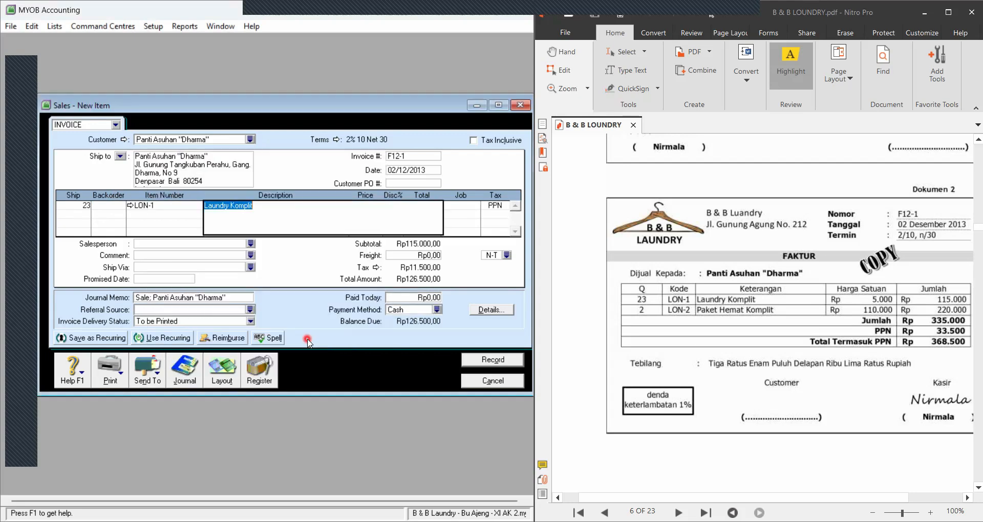
key("Tab")
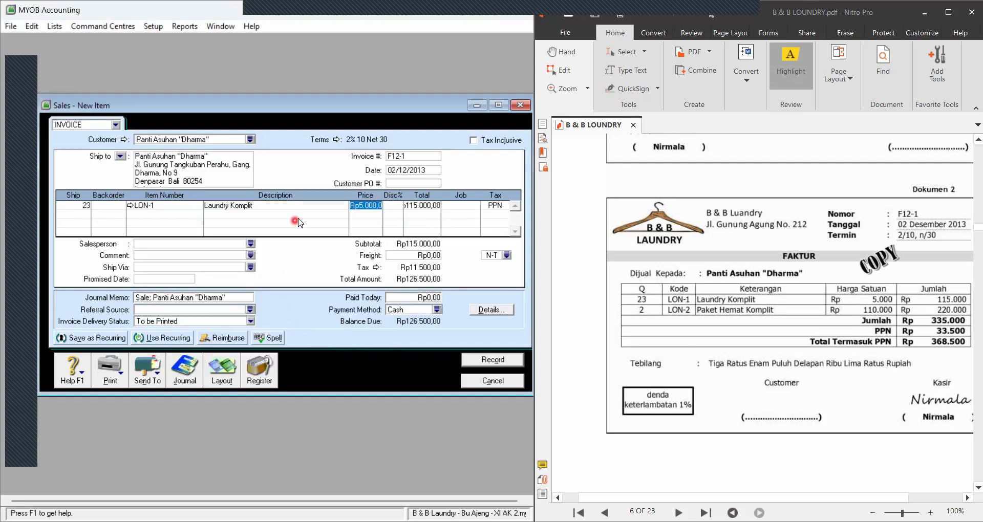
key("Tab")
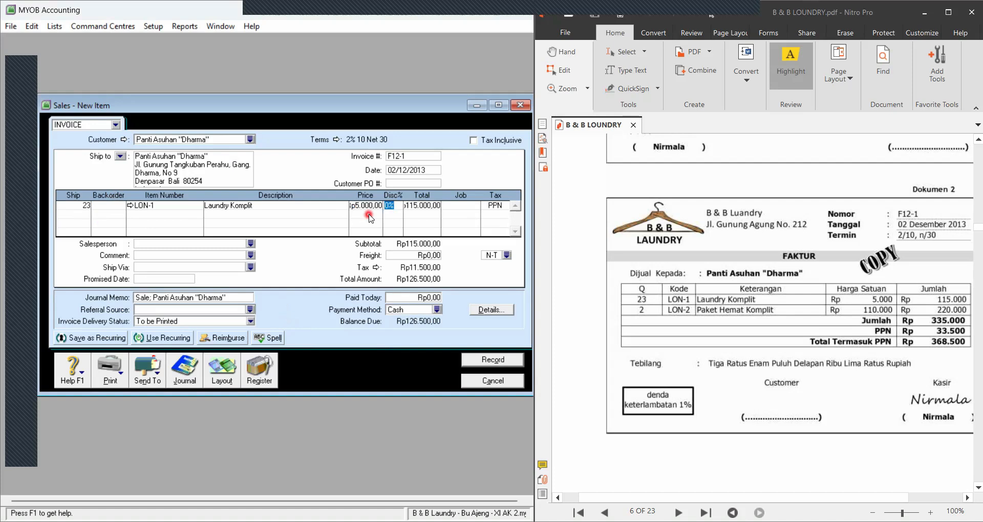
key("Tab")
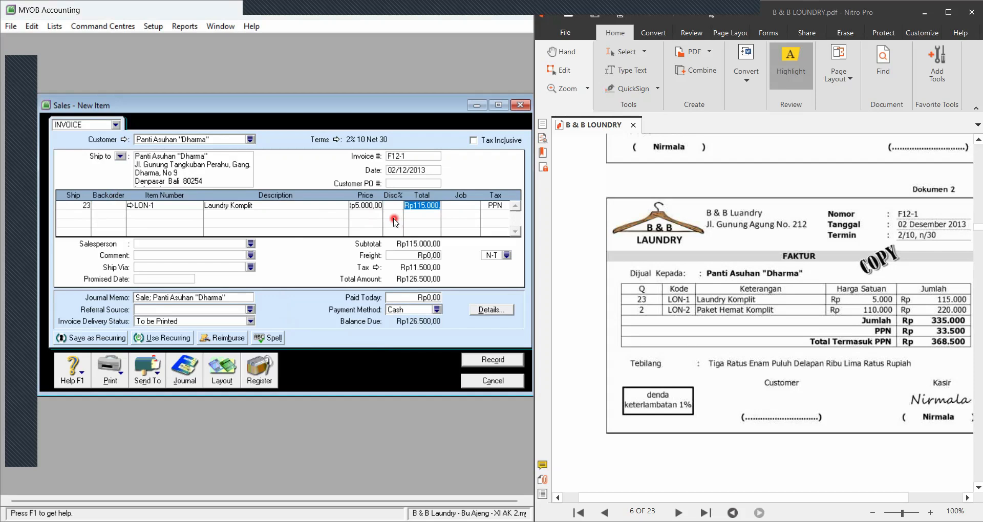
key("Tab")
key("Tab")
key("Tab")
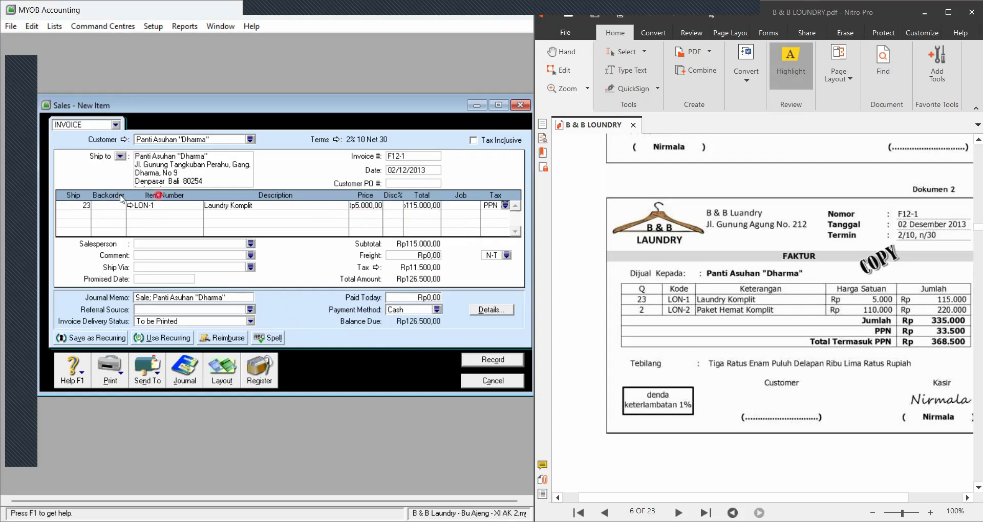
left_click(493, 206)
key("Tab")
Fill the second invoice line with 2 units of item LON-3, Paket Hemat Komplit, keeping its default price
left_click(82, 214)
type("2")
key("Tab")
key("Tab")
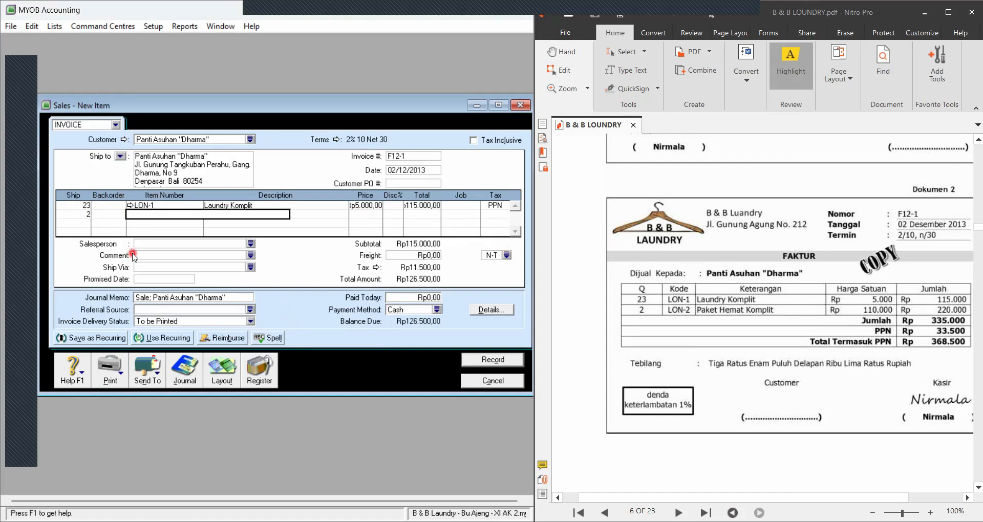
key("Tab")
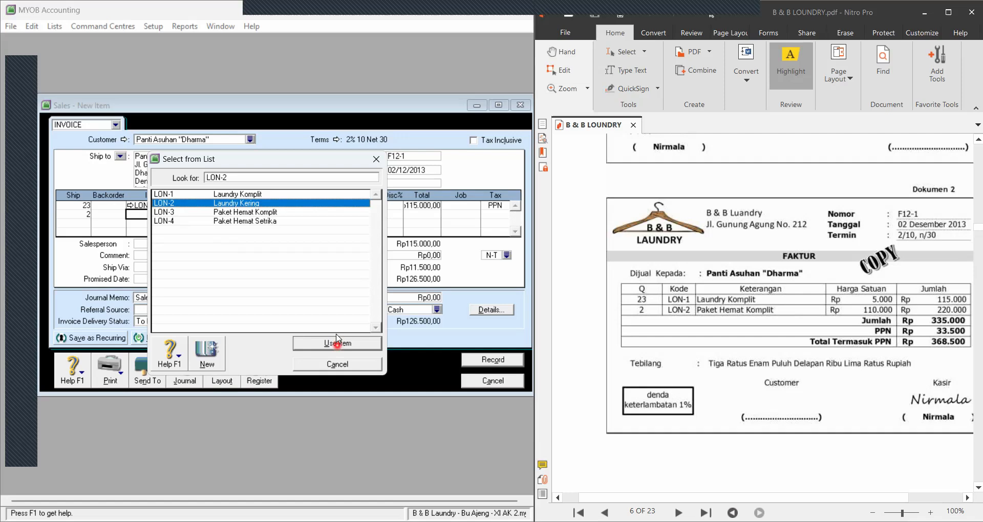
left_click(259, 213)
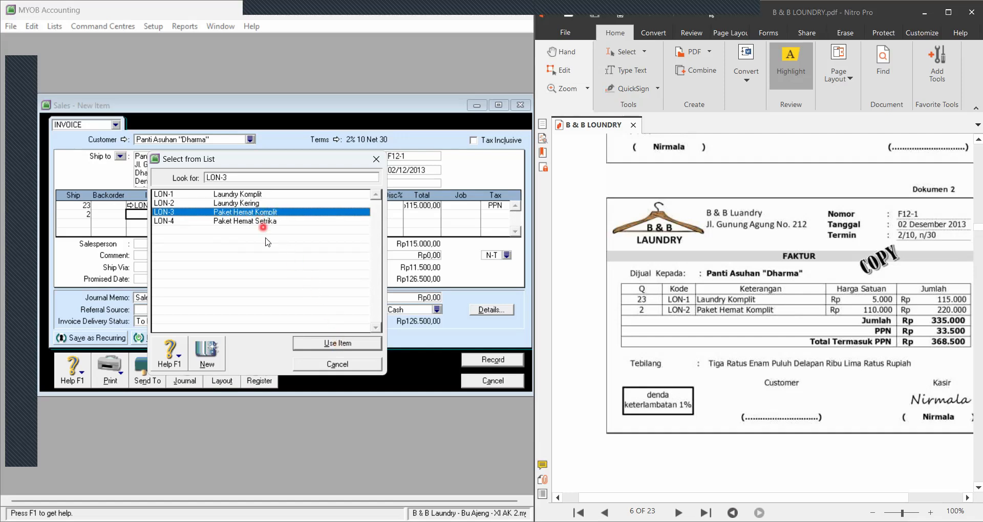
left_click(354, 343)
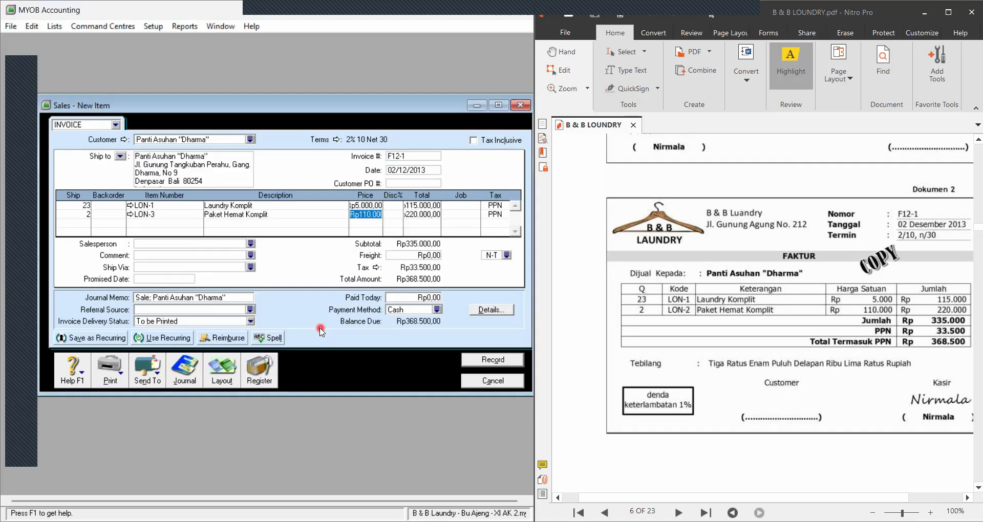
key("Tab")
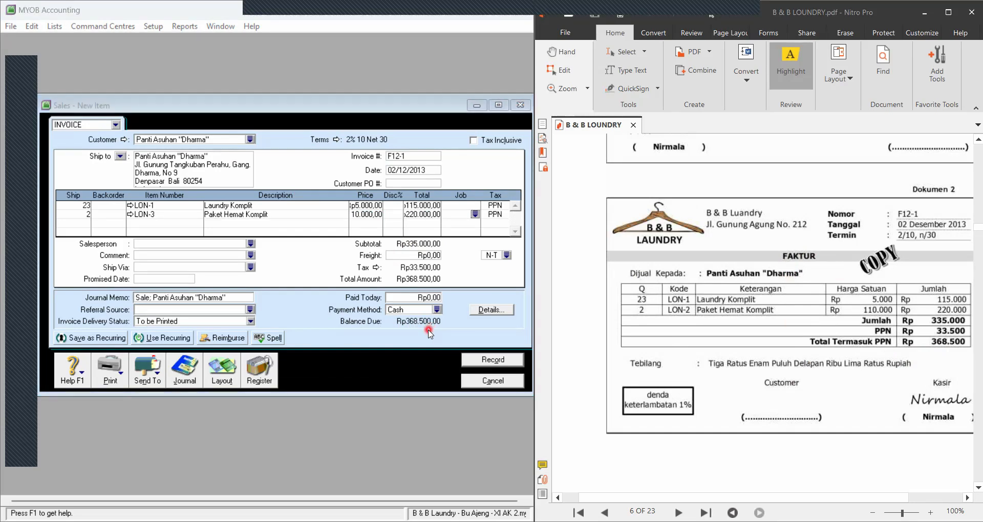
Review the invoice's transaction recap and record the invoice, ignoring all flagged spellings
key("ctrl+r")
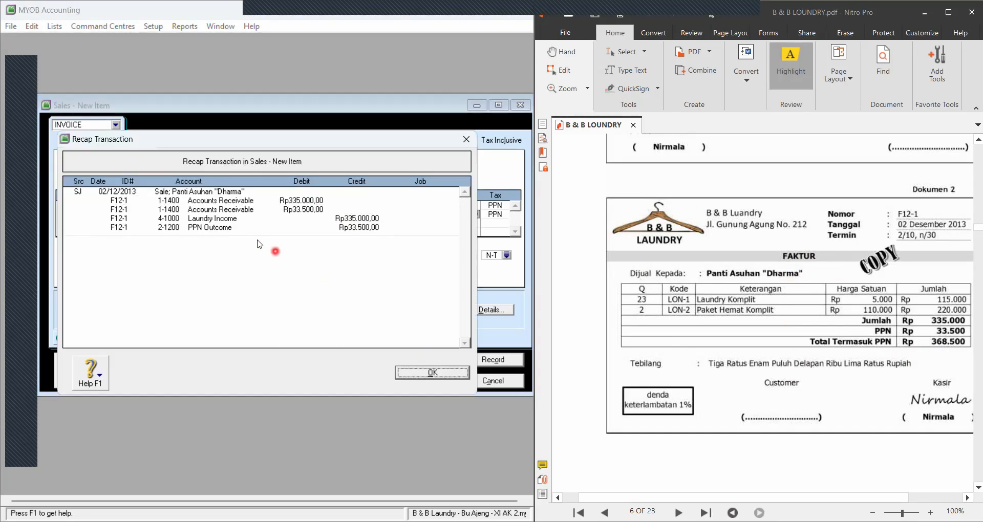
left_click(415, 373)
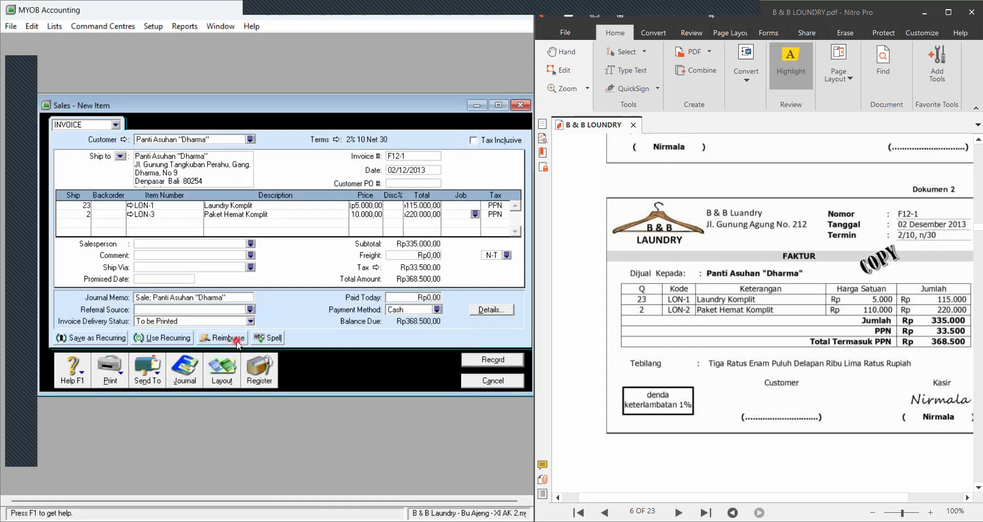
left_click(498, 364)
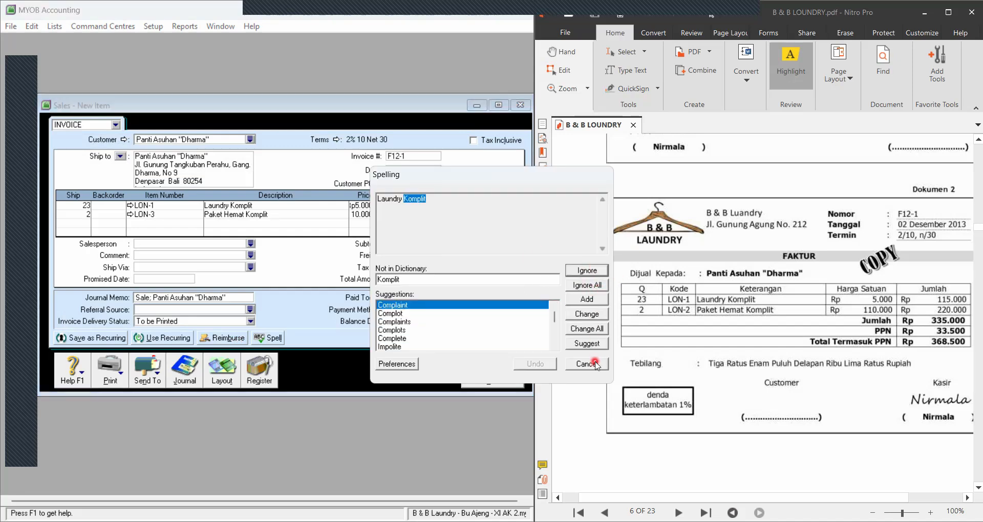
left_click(588, 286)
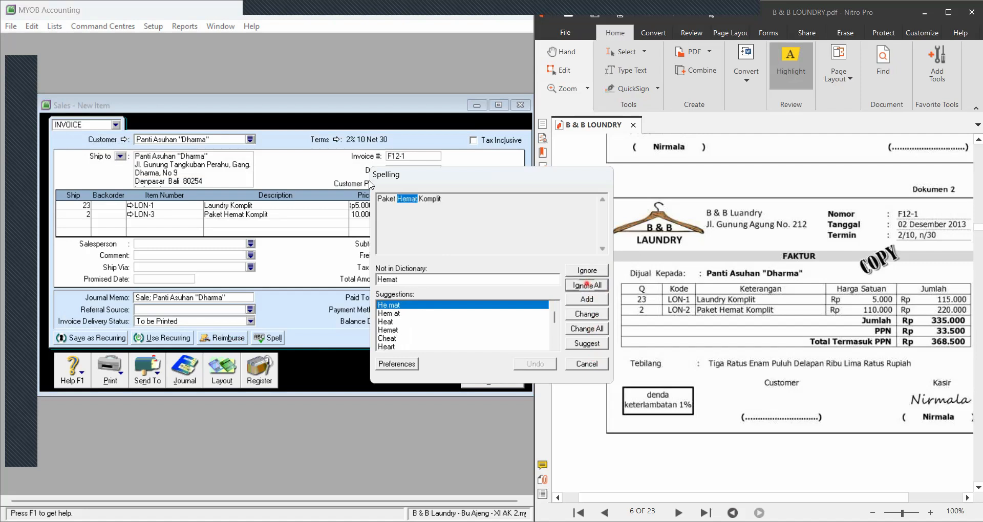
left_click(588, 285)
left_click(522, 106)
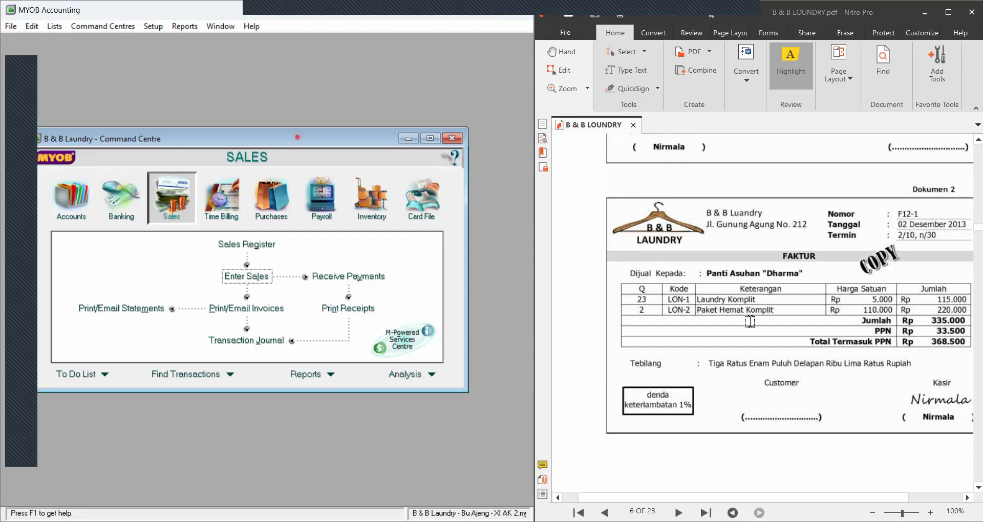
Examine document 3, the cash payment voucher C12-1, and compare it with the receipt voucher in document 1
scroll(750, 321, "down", 6)
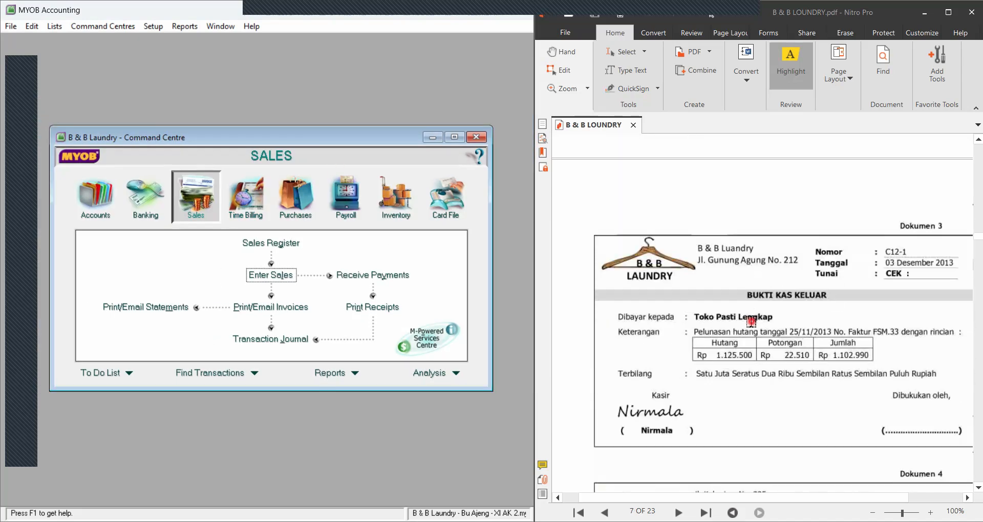
scroll(751, 321, "down", 1)
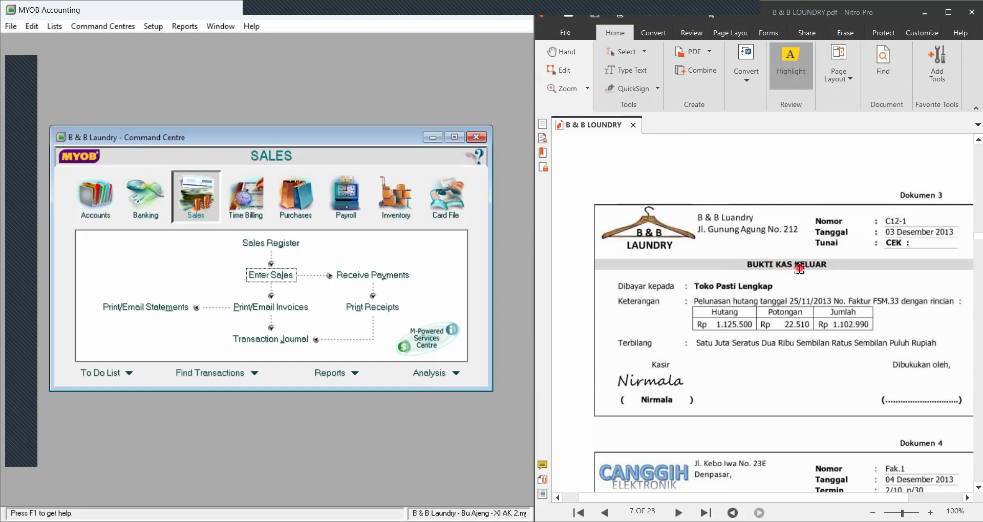
left_click(157, 218)
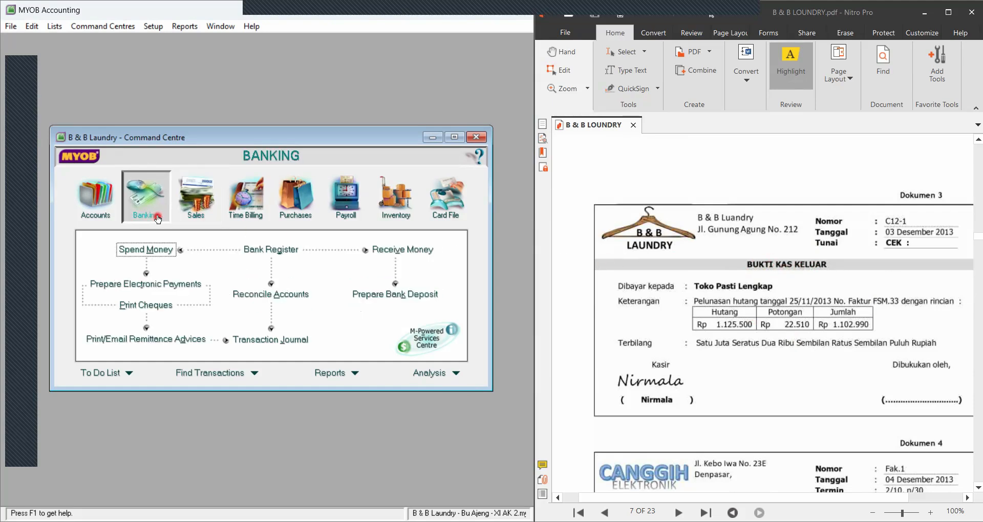
left_click(392, 251)
scroll(751, 307, "up", 10)
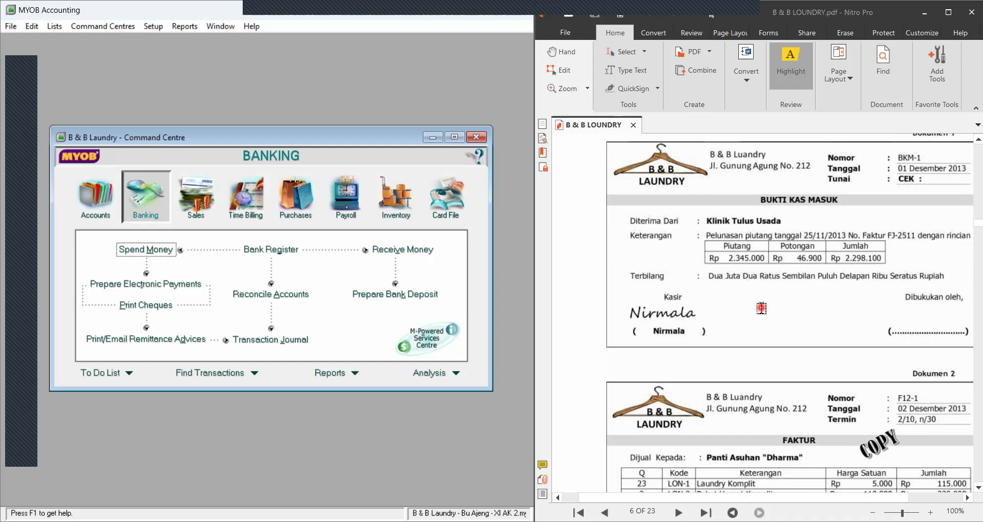
scroll(761, 308, "down", 10)
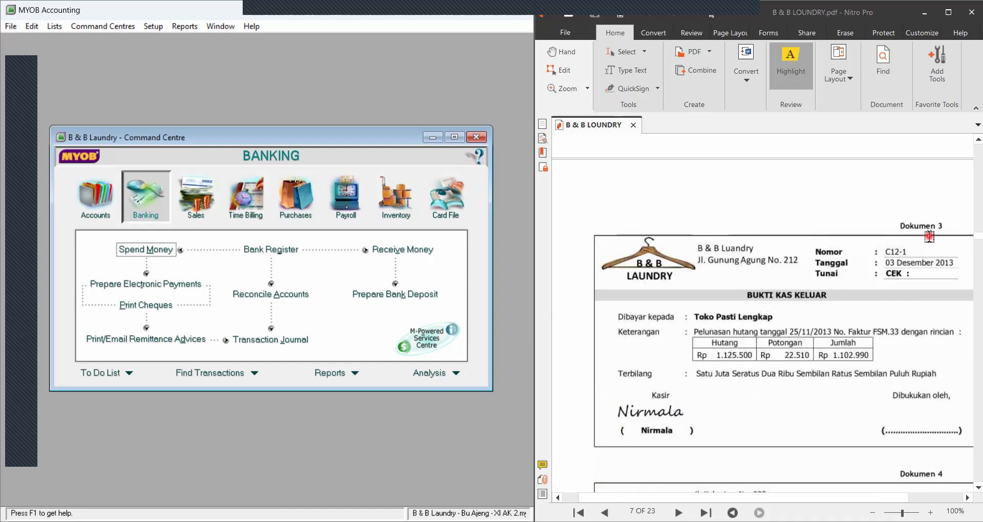
scroll(880, 300, "down", 1)
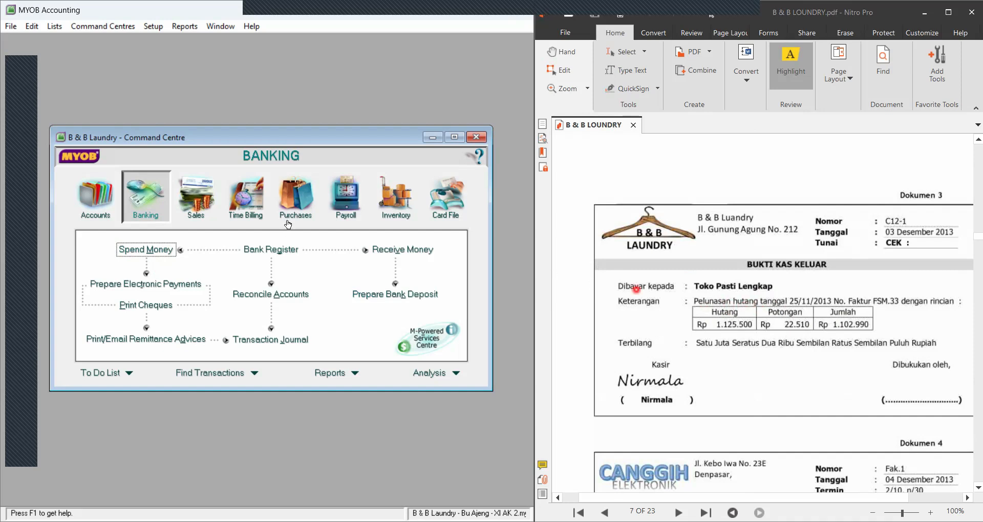
Start a bill payment for document 3 with its form in clear view, paying from the Bank BCA account 1-1100
left_click(295, 203)
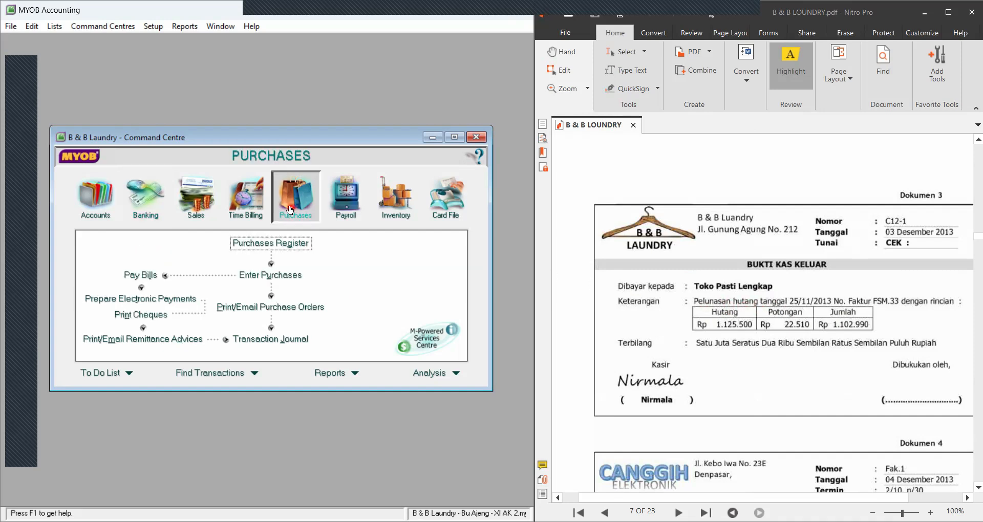
left_click(138, 277)
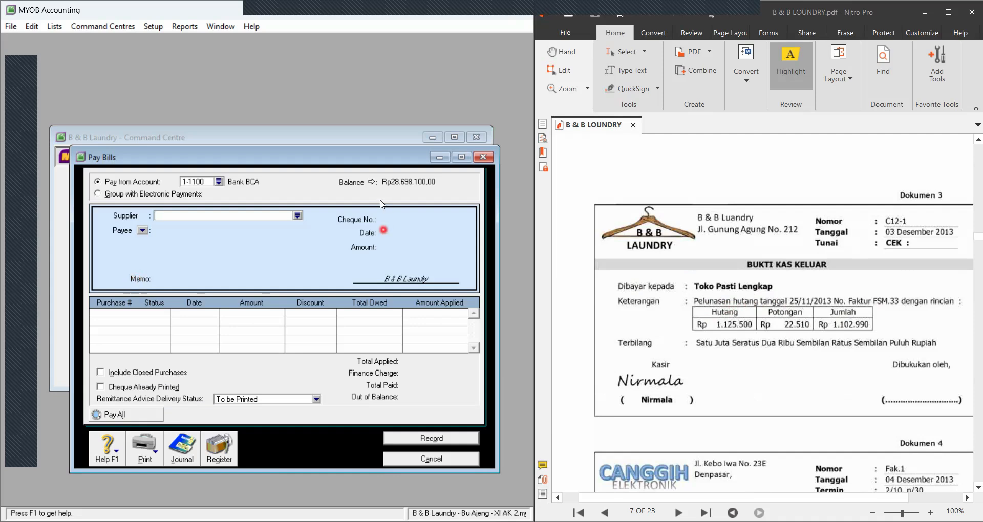
left_click_drag(329, 162, 338, 127)
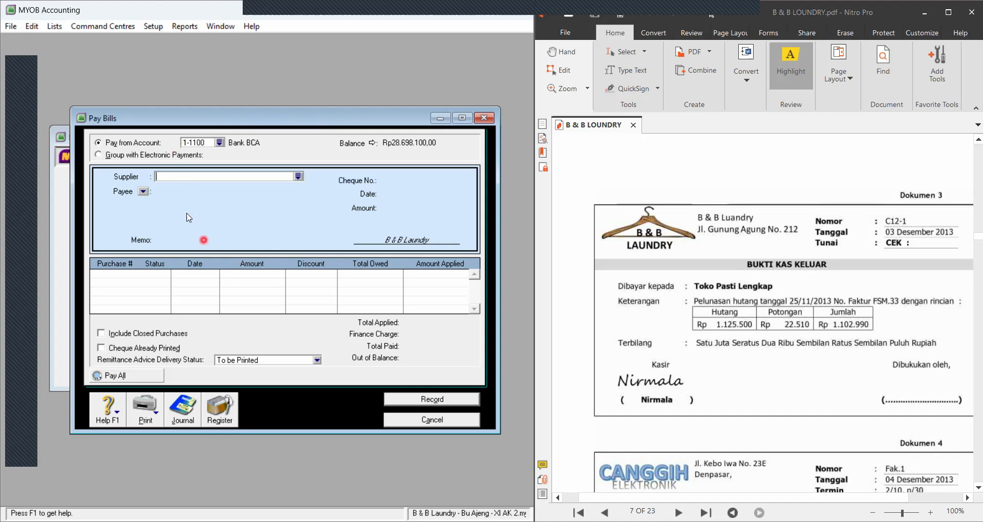
left_click(108, 147)
left_click(220, 143)
left_click(240, 265)
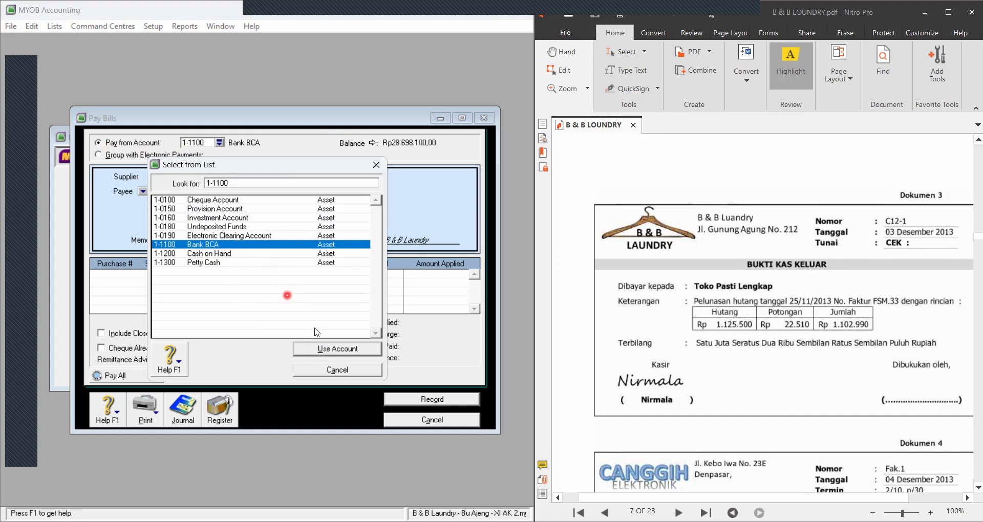
left_click(331, 349)
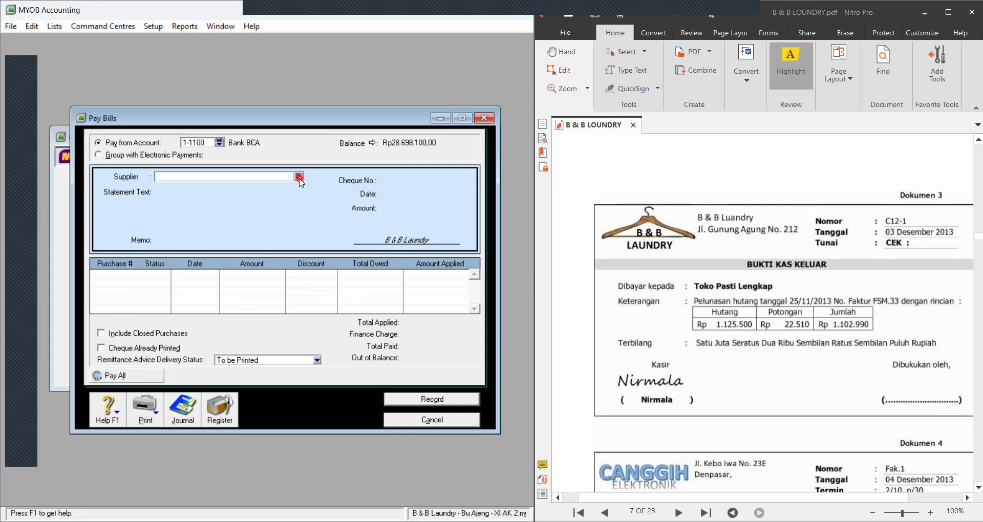
Choose Toko Pasti Lengkap as the supplier of the bill payment
left_click(299, 178)
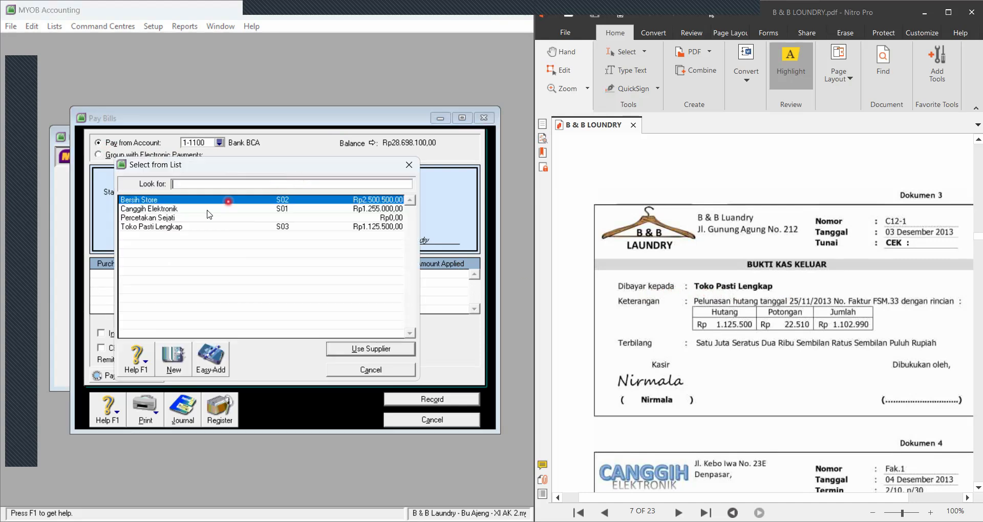
left_click(169, 227)
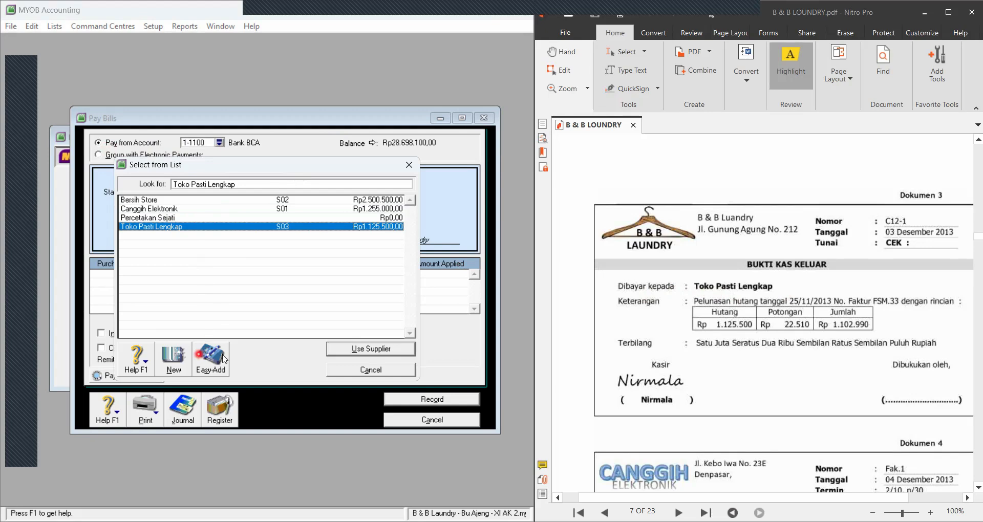
left_click(342, 350)
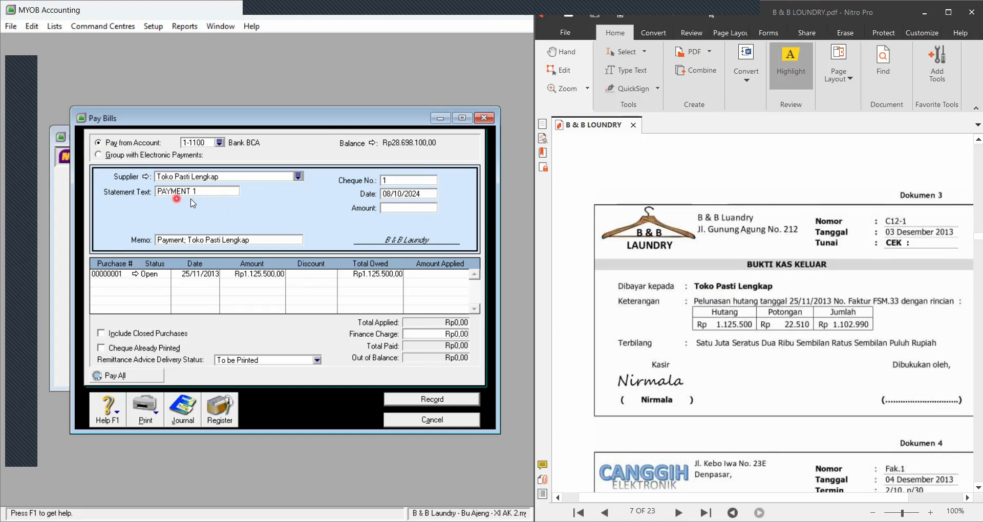
Set the payment's cheque number to C12-1, its date to 03/12/2013 and its amount to 1102990
left_click(395, 180)
type("C")
key("Tab")
type("03")
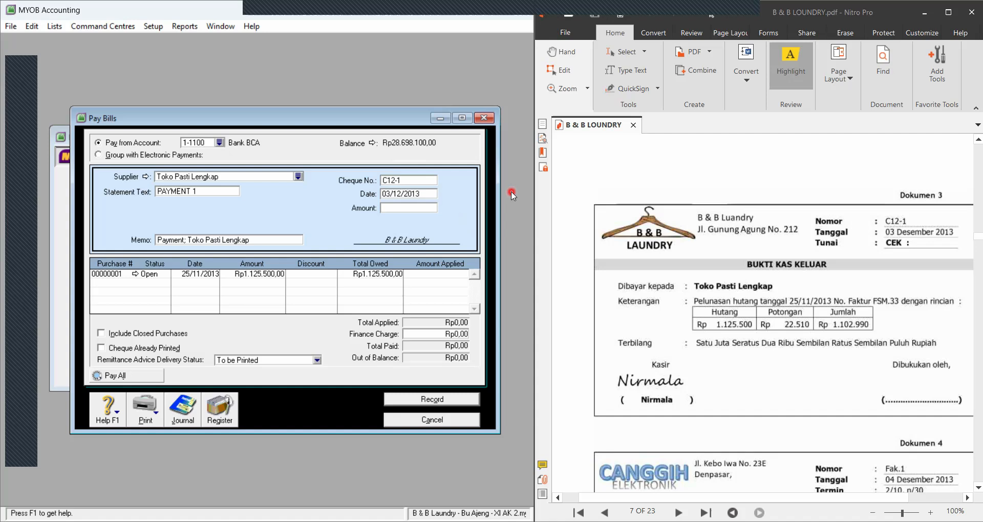
key("Tab")
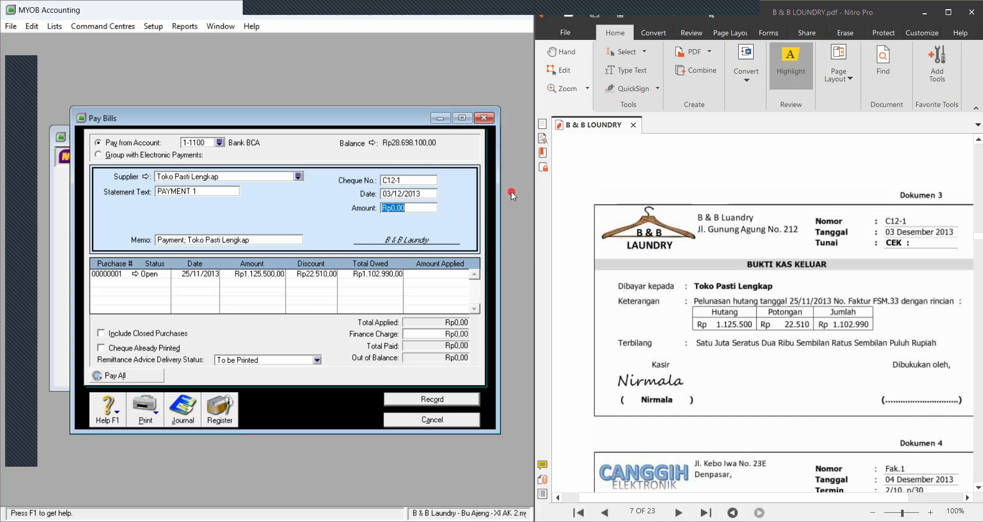
type("1102990")
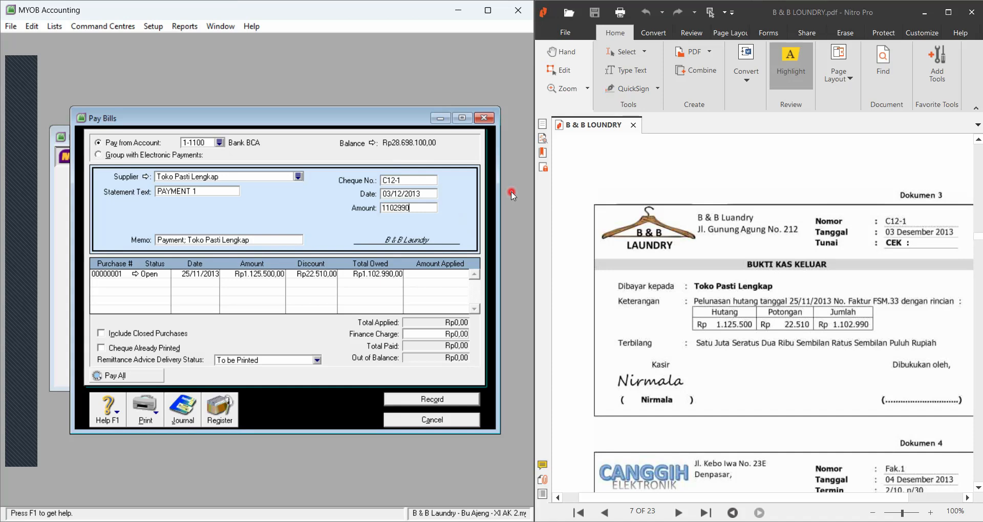
Confirm the payment amount and set the memo to "Pelunasan utang 25/11/2013 FSM.33"
key("Tab")
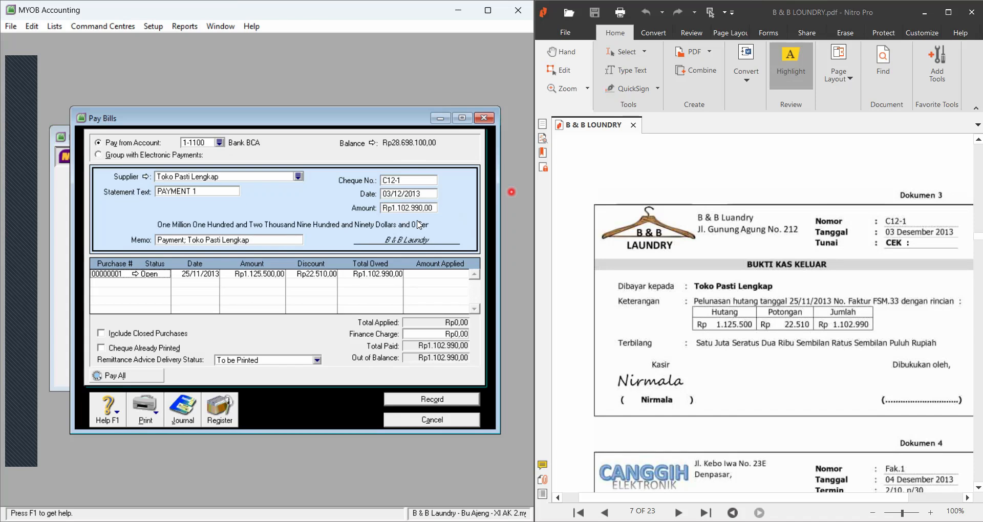
left_click(230, 242)
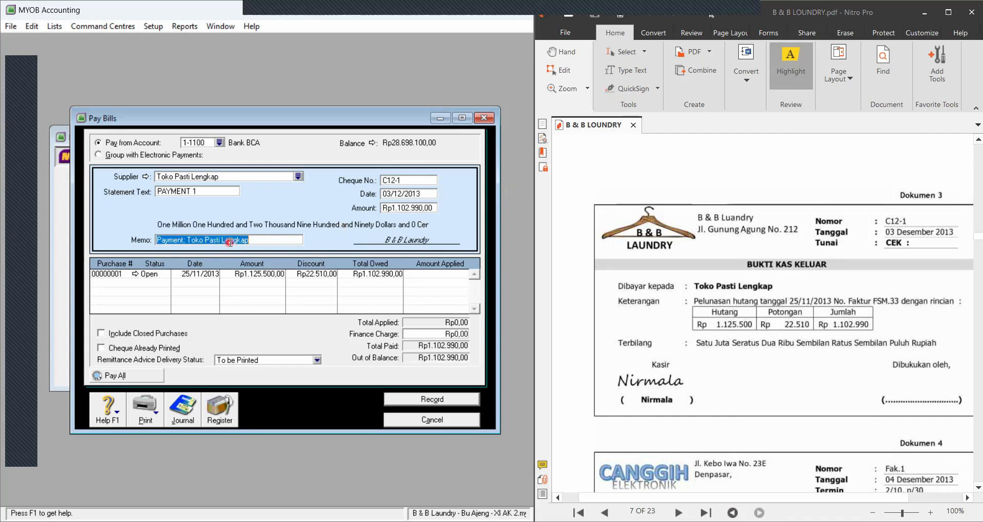
type("Pelunasan utang 25/11/201")
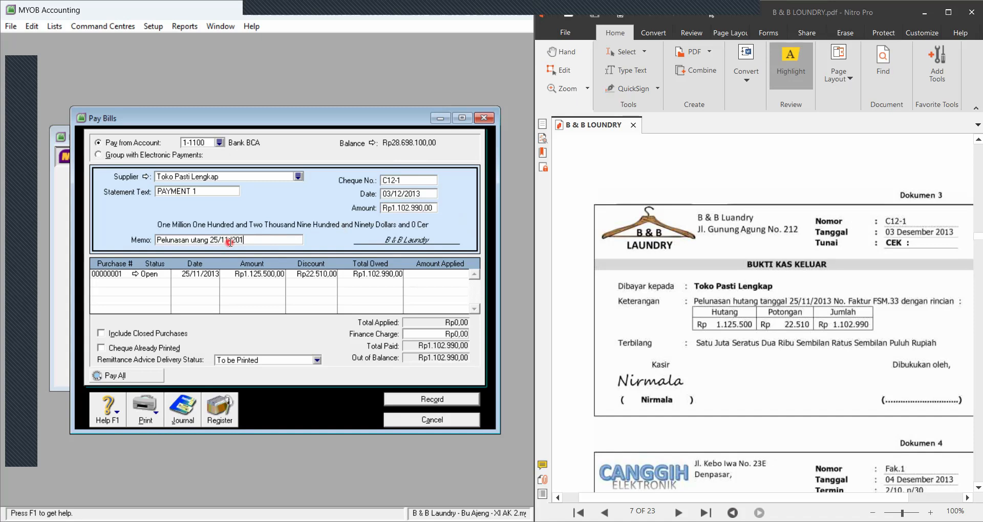
type("3 FS")
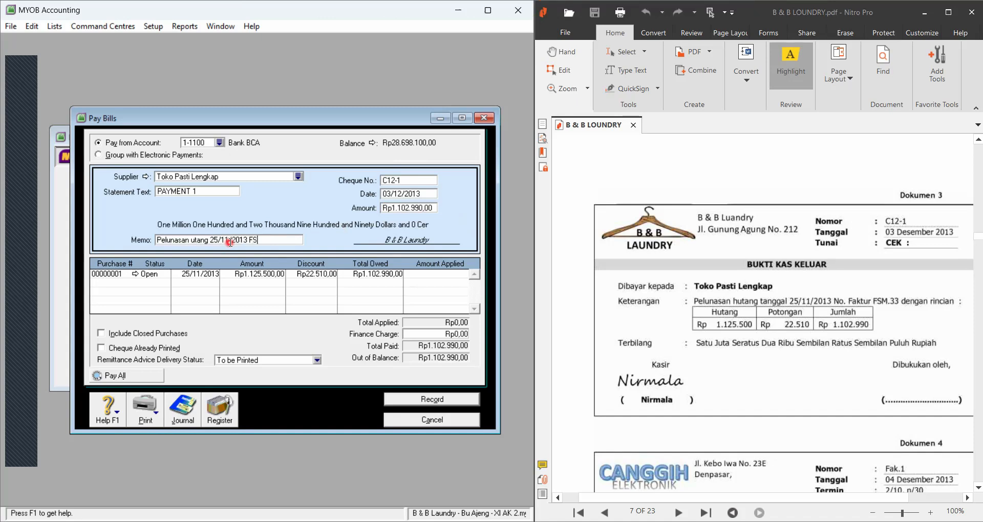
type("M.33")
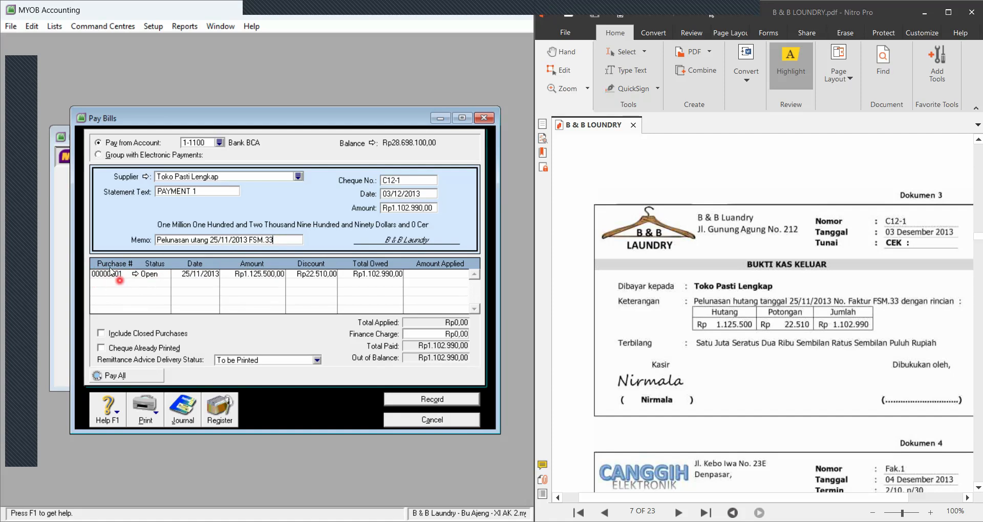
Change the PO number of Toko Pasti Lengkap's historical purchase to its supplier invoice number, FSM.33, and return to the payment form
double_click(137, 275)
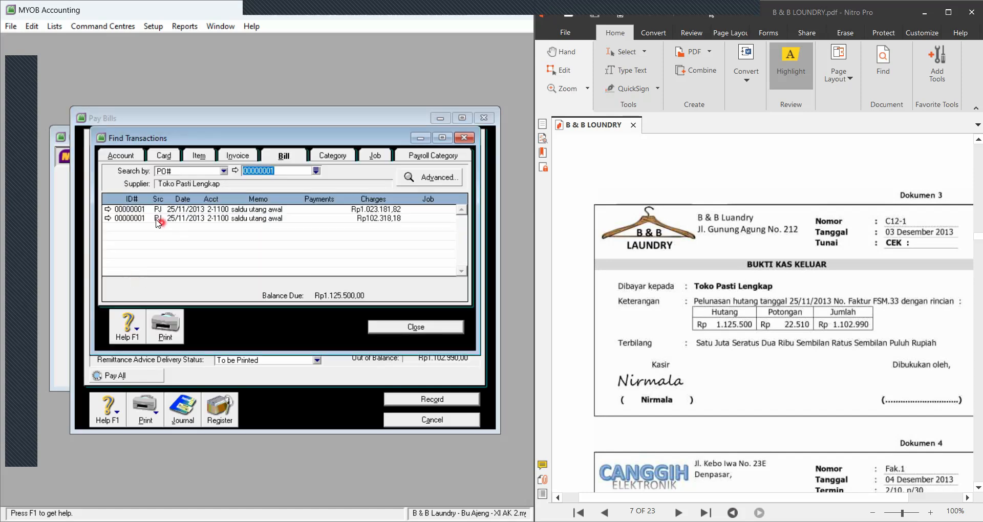
left_click(108, 209)
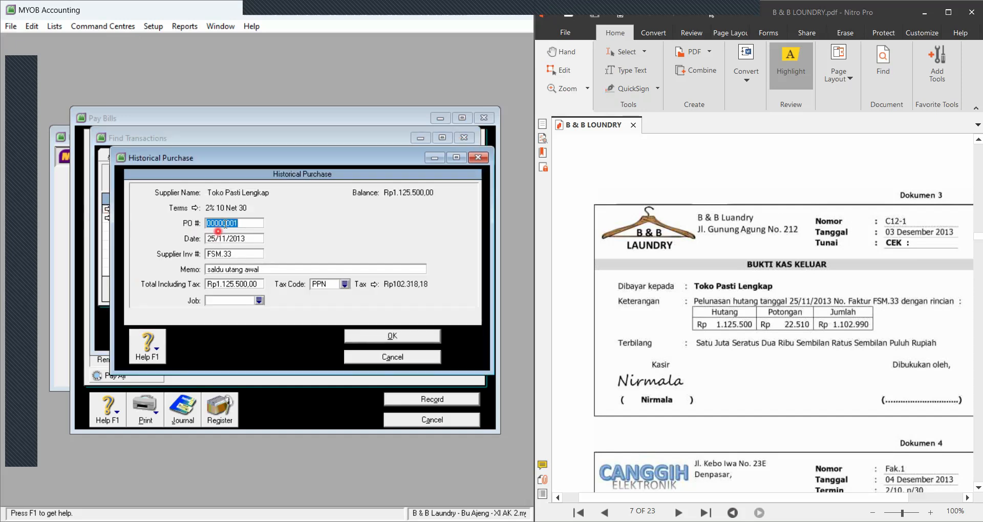
left_click(241, 256)
key("ctrl+c")
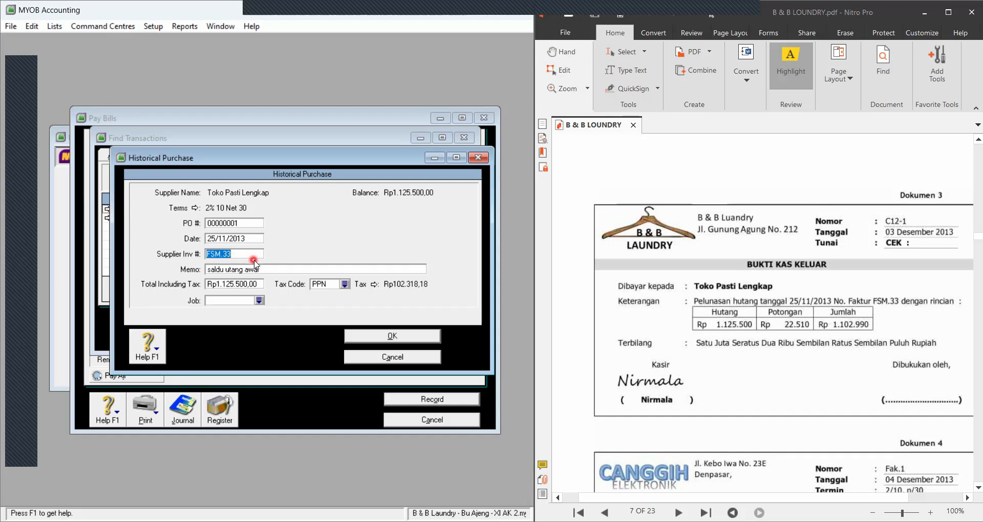
left_click(227, 223)
key("ctrl+v")
left_click(351, 338)
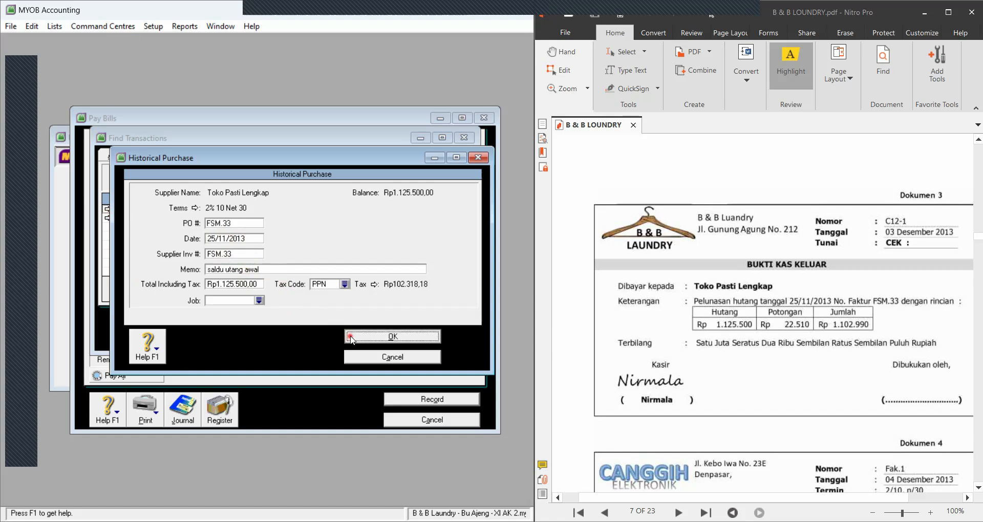
left_click(266, 323)
left_click(268, 322)
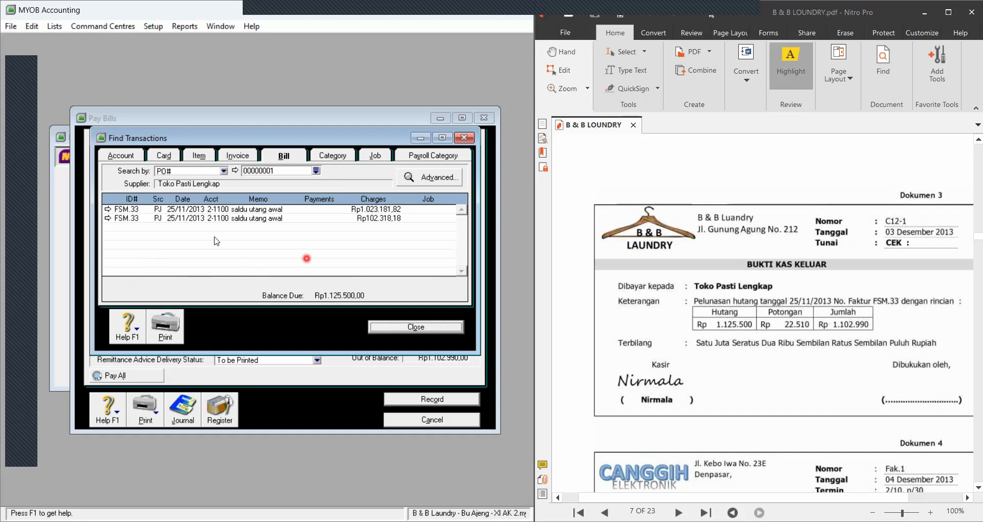
left_click(412, 328)
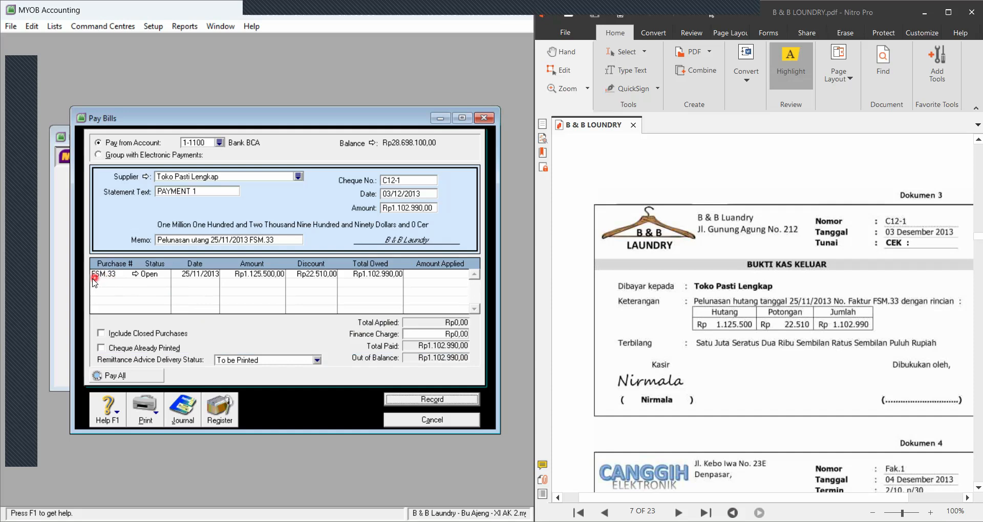
Reopen the historical purchase behind bill FSM.33 and review its details
left_click(135, 274)
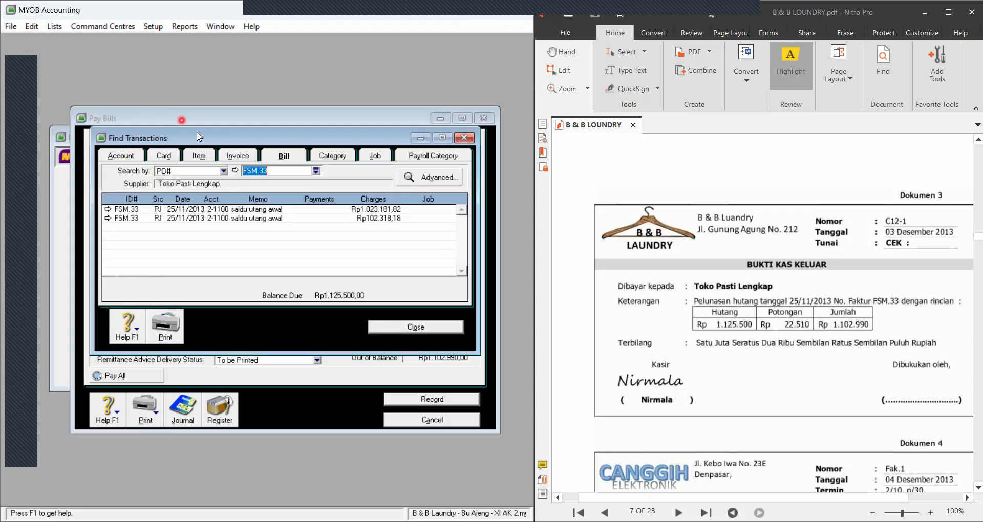
left_click_drag(199, 142, 200, 152)
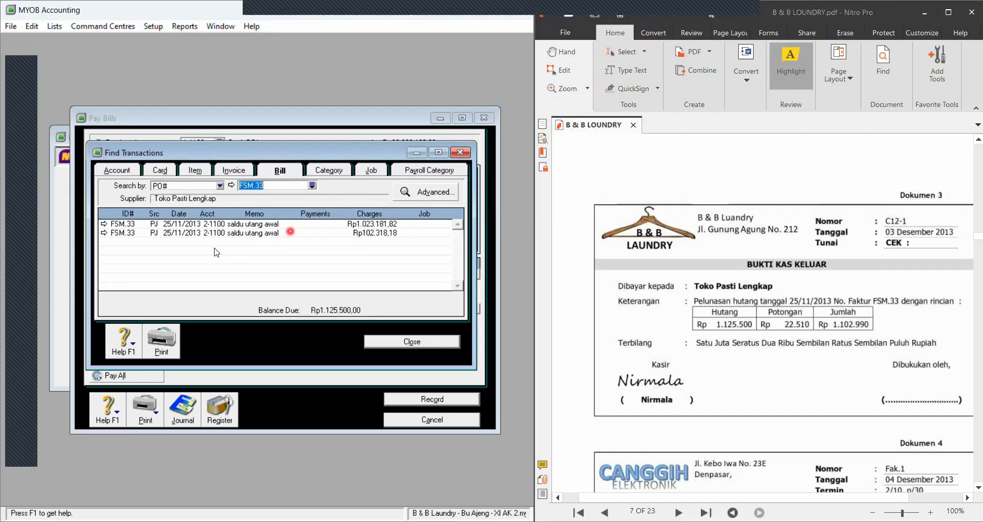
left_click(104, 233)
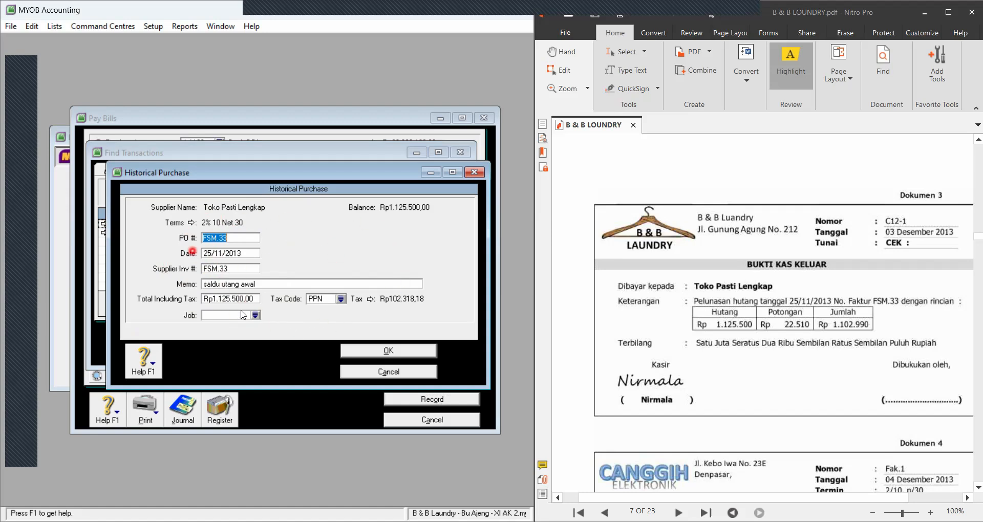
left_click(373, 353)
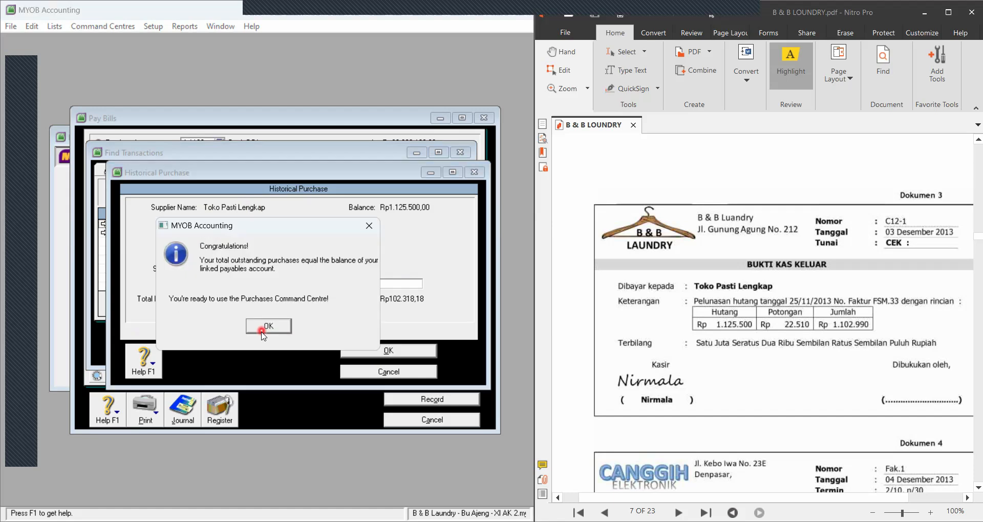
left_click(261, 330)
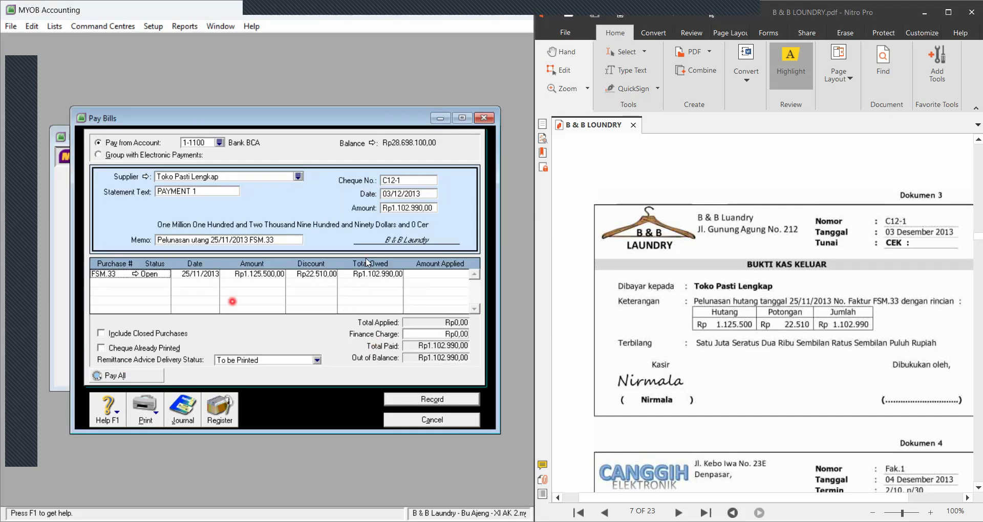
Look up where the supplier opening balances are set up
left_click(155, 28)
mouse_move(195, 56)
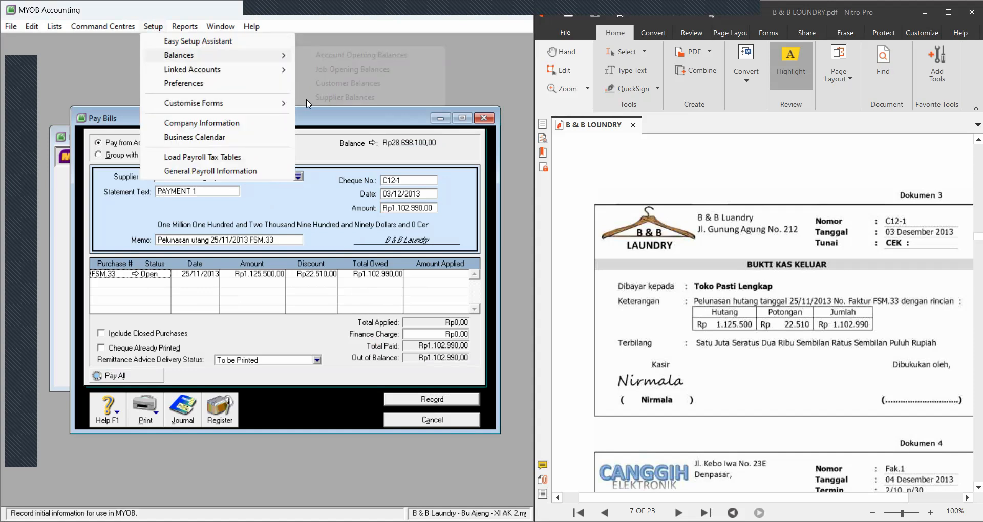
left_click(143, 282)
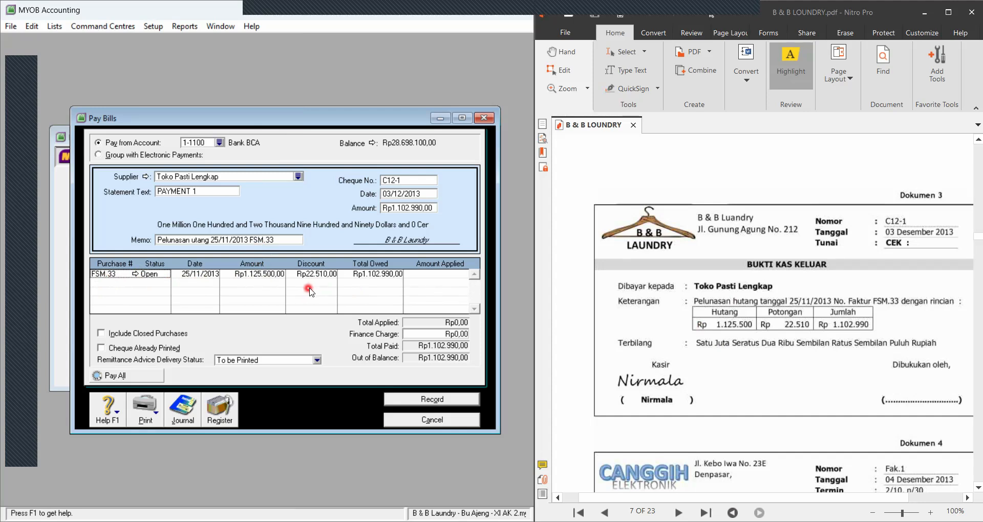
Accept the Rp22.510,00 discount on bill FSM.33 and apply Rp1.102.990,00 to it
left_click(334, 275)
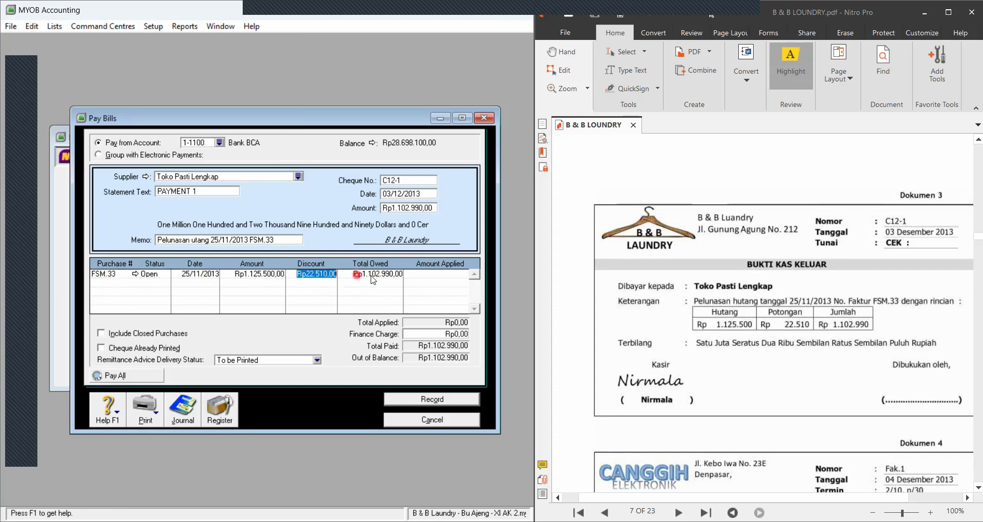
key("Tab")
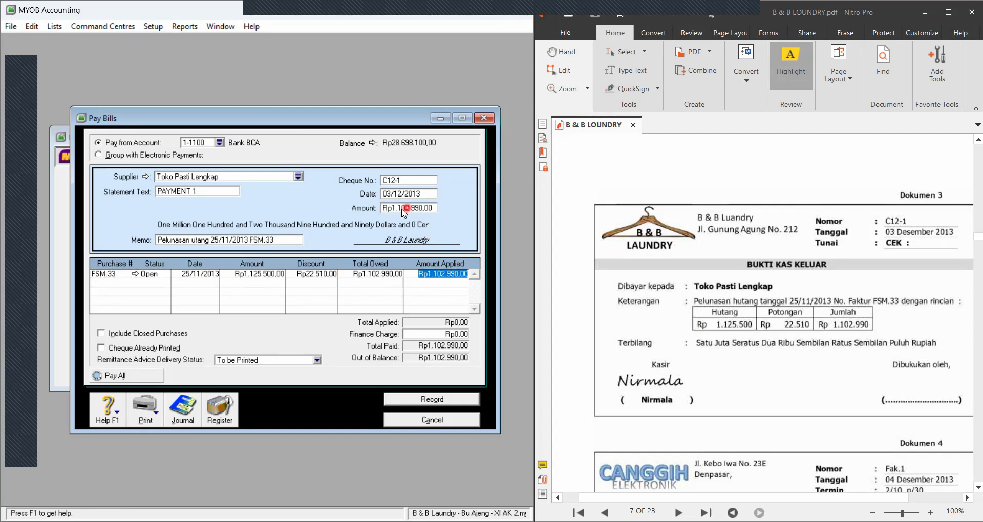
key("Tab")
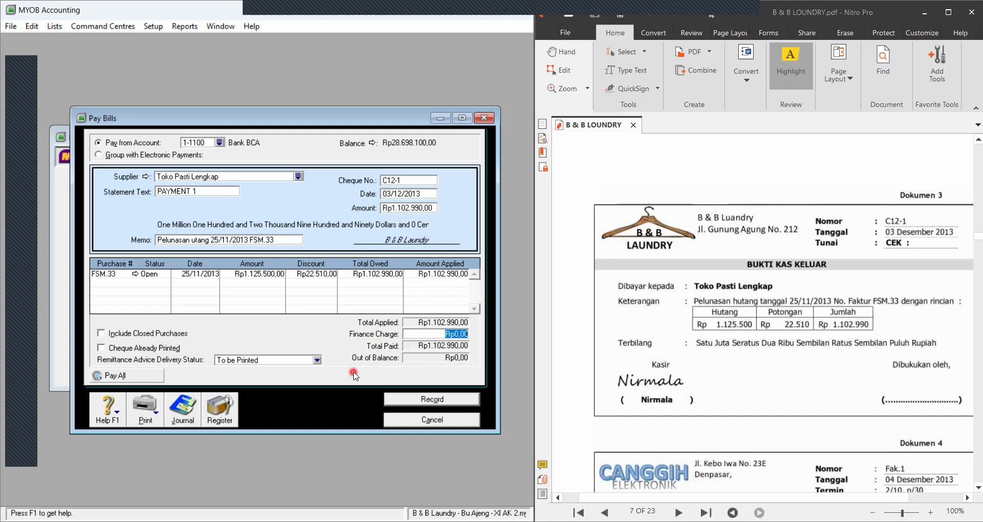
Review the payment's journal recap, then record the payment without printing the debit memo and close the payment form
key("ctrl+r")
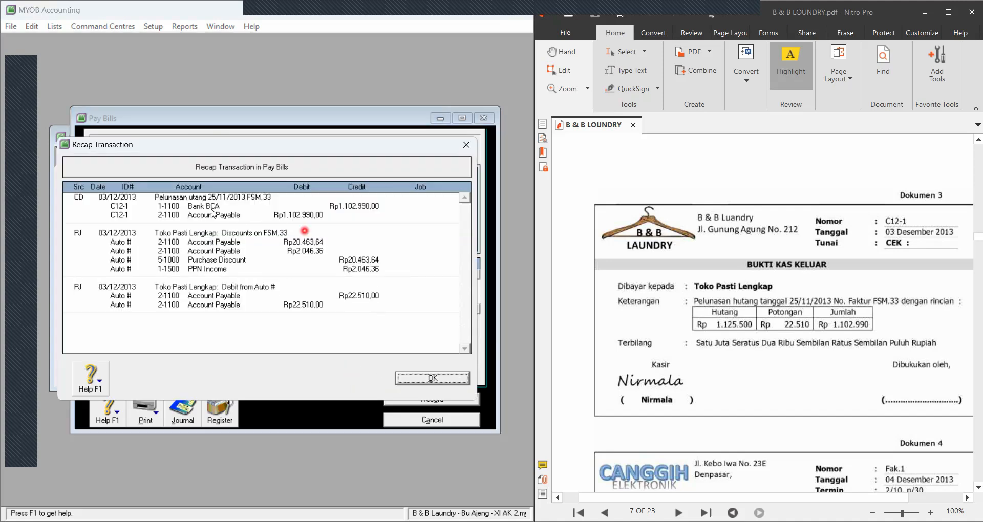
left_click(408, 379)
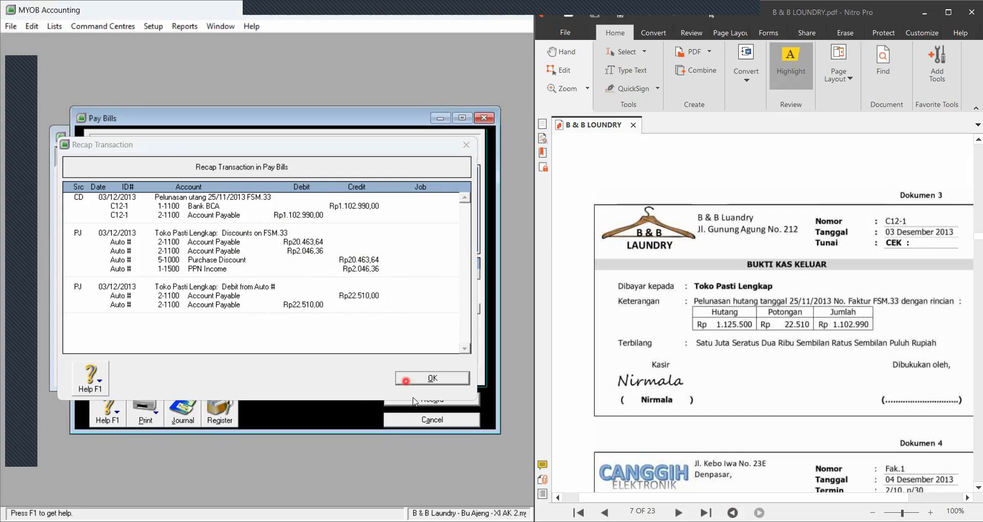
left_click(414, 399)
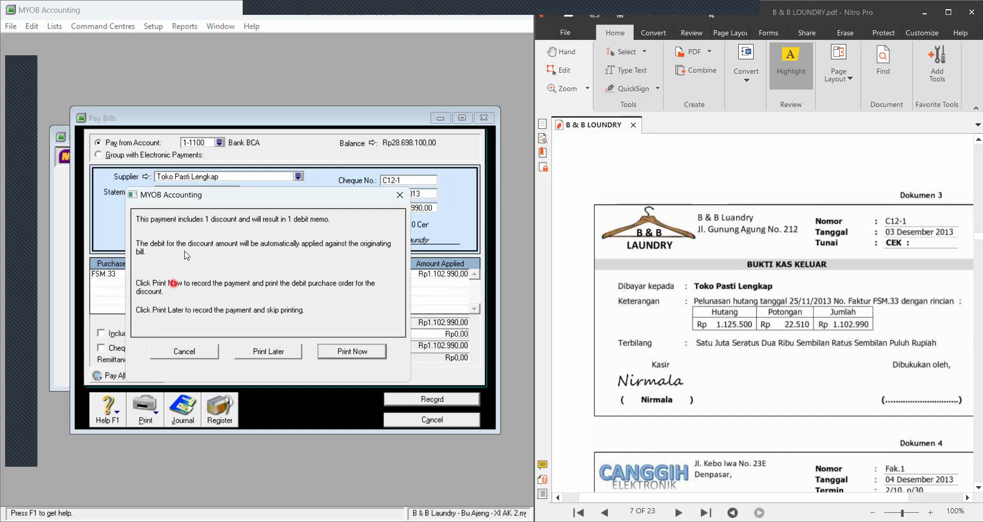
left_click(270, 351)
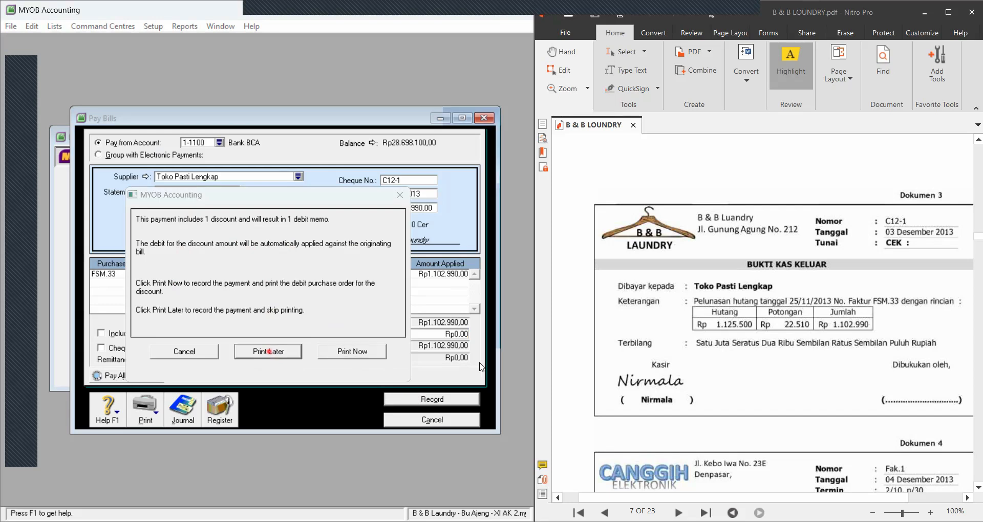
left_click(484, 117)
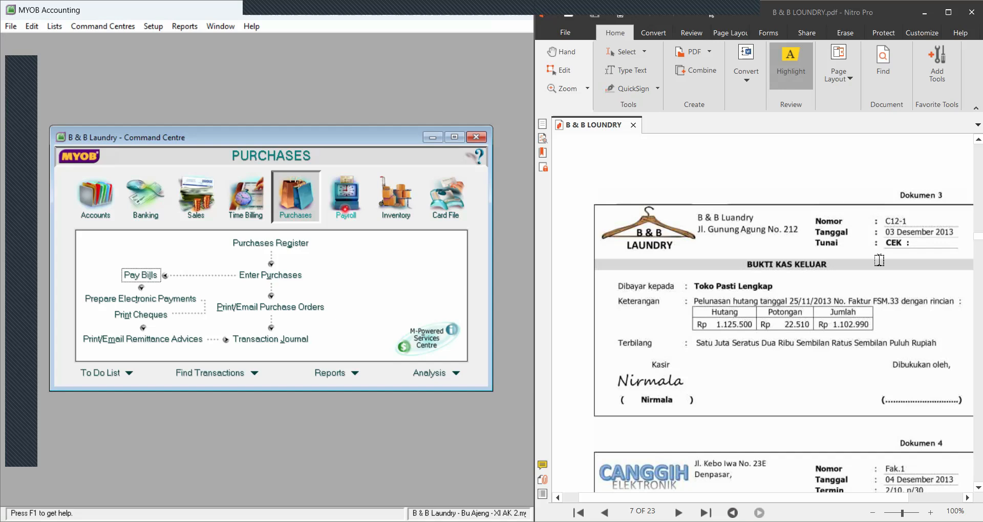
Start a new item purchase for document 4, with both in clear view, and turn off tax-inclusive pricing
scroll(880, 260, "down", 3)
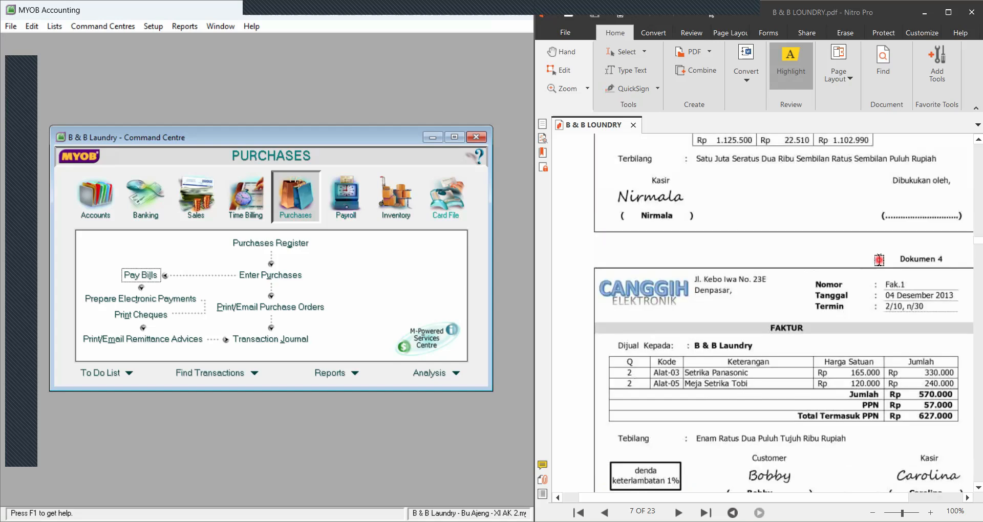
scroll(880, 260, "down", 1)
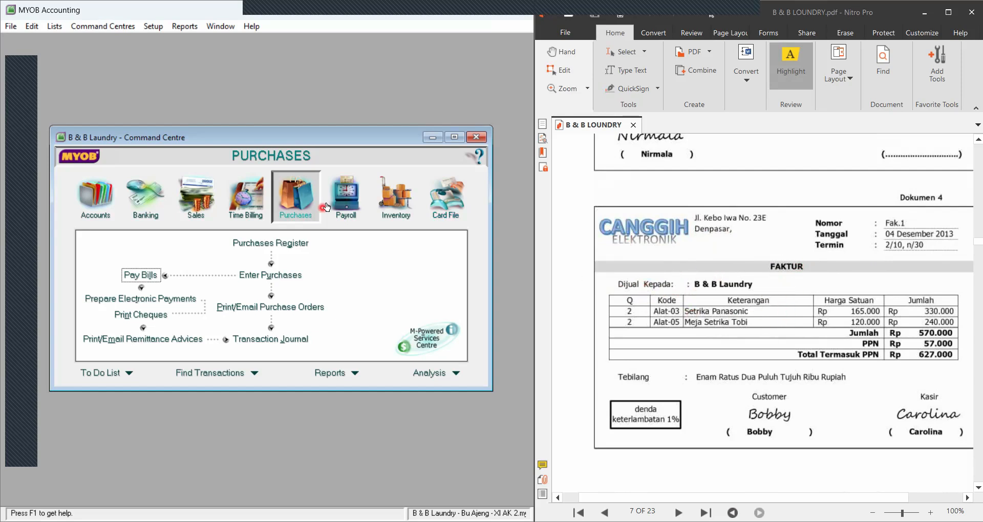
left_click(278, 281)
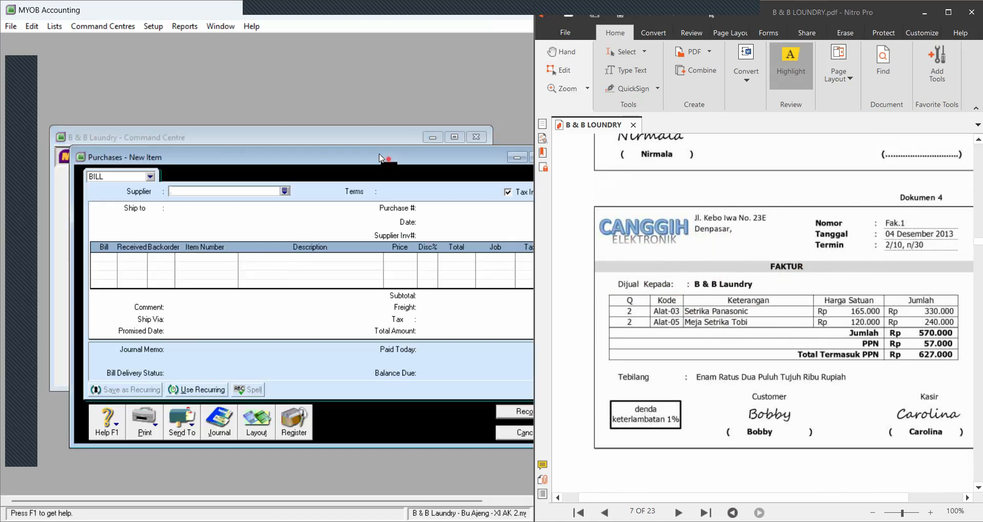
left_click_drag(380, 158, 350, 149)
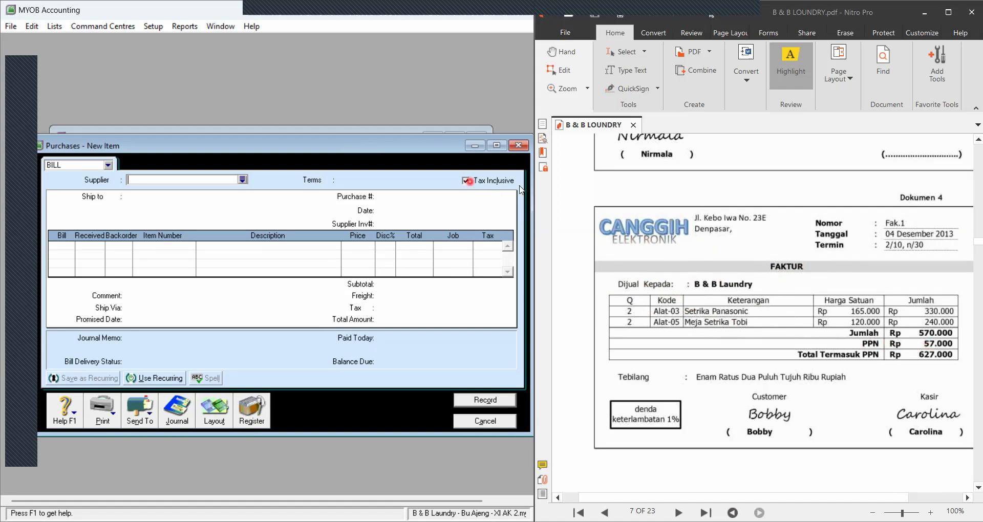
left_click(467, 180)
Choose Canggih Elektronik as the supplier of the purchase
left_click(243, 181)
left_click(139, 203)
left_click(344, 349)
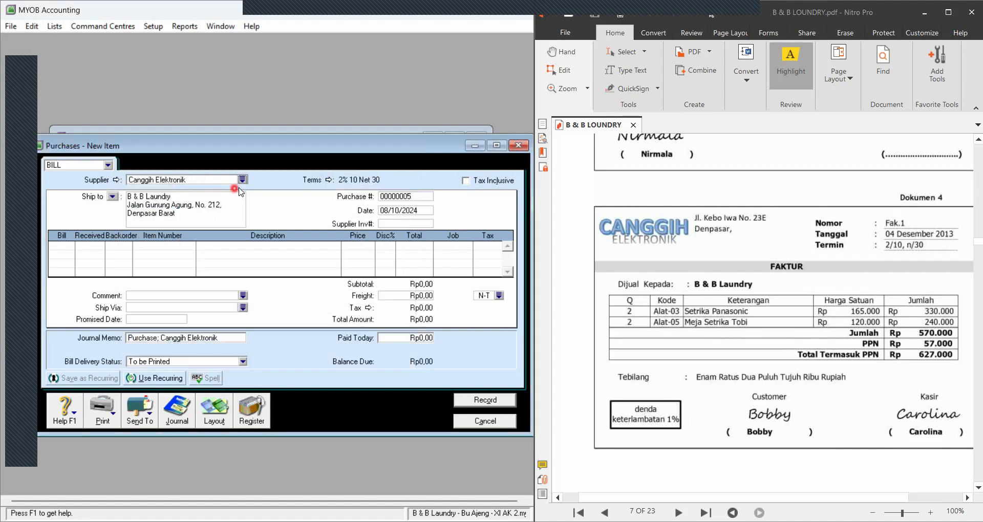
left_click(243, 181)
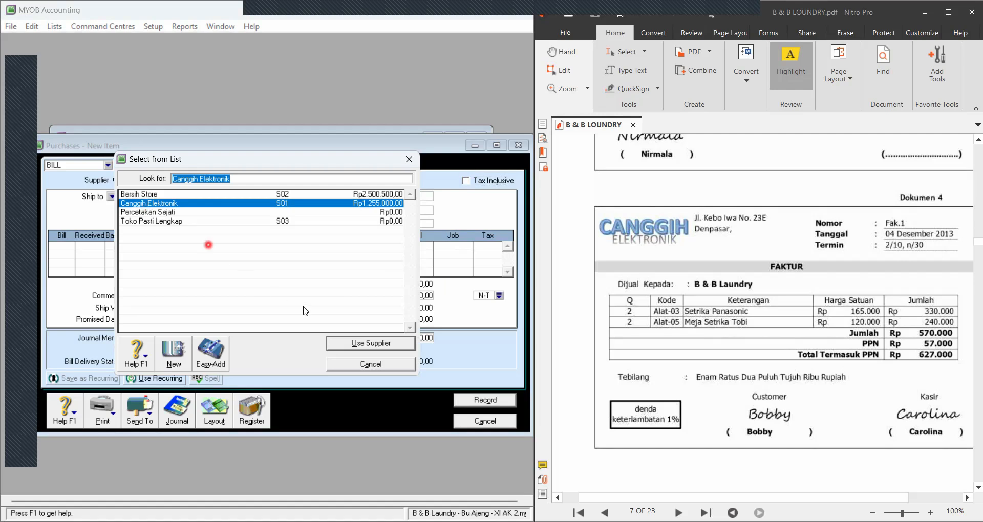
left_click(344, 344)
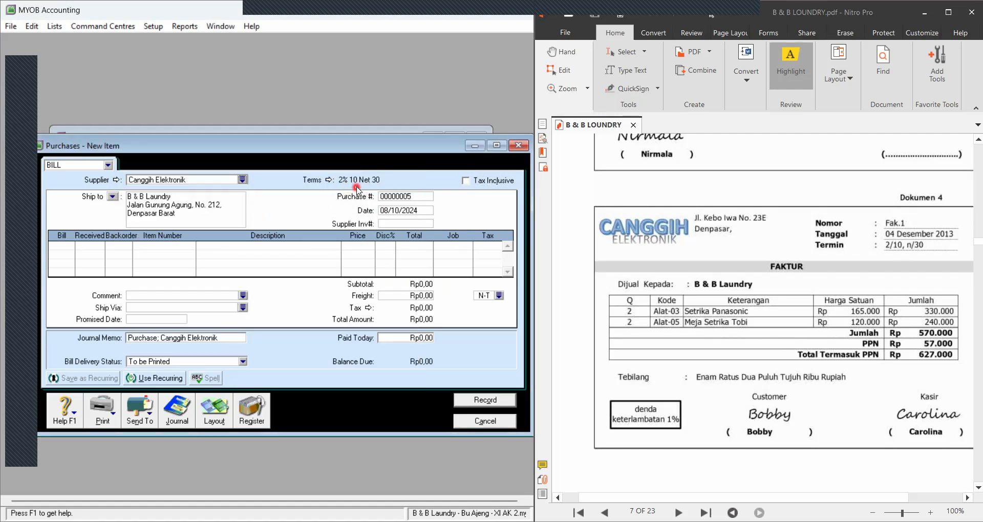
Set the purchase number to Fak.1 and the purchase date to 04/12/2013
left_click(386, 198)
type("Fak.1")
key("Tab")
type("0")
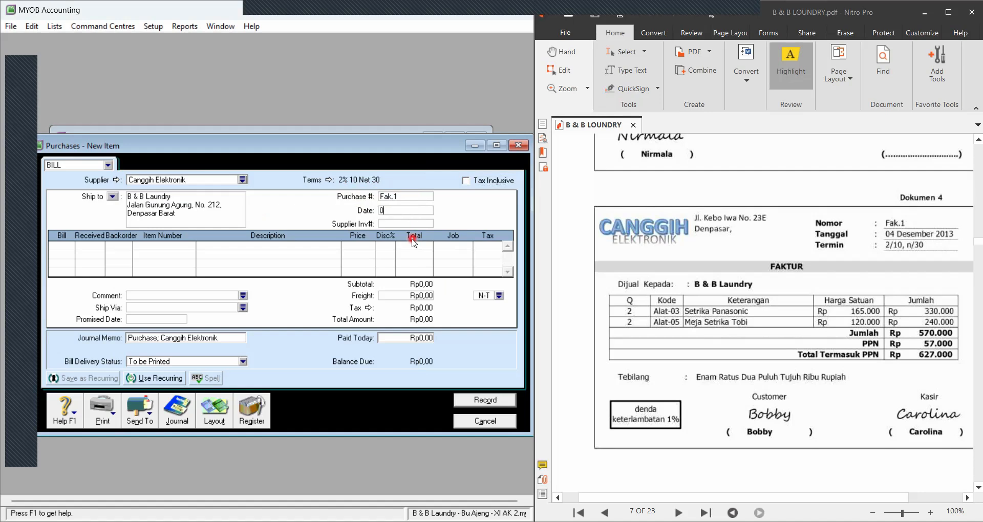
type("4/12/2013")
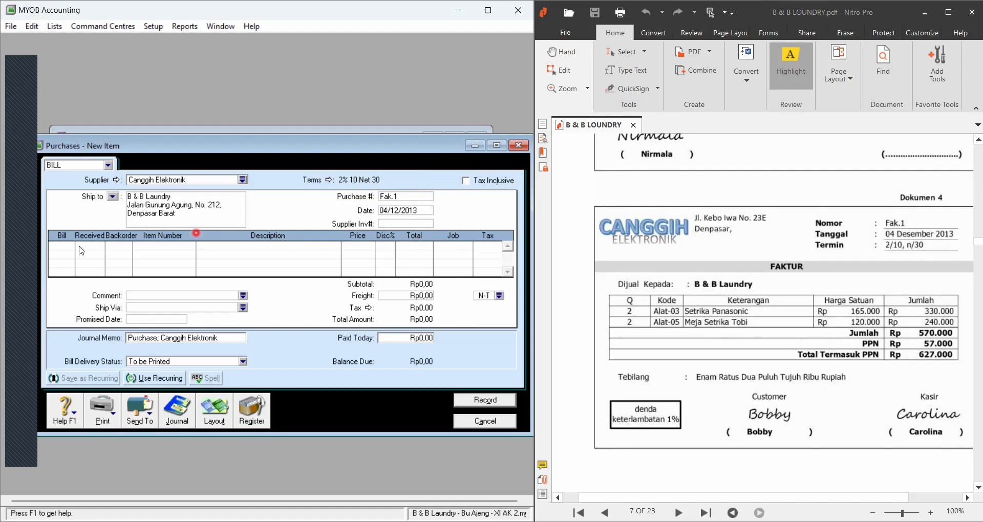
Enter the first purchase line as 2 units of item Alat-03, Strika "Panasonic", at a unit price of Rp165.000
key("Tab")
key("Tab")
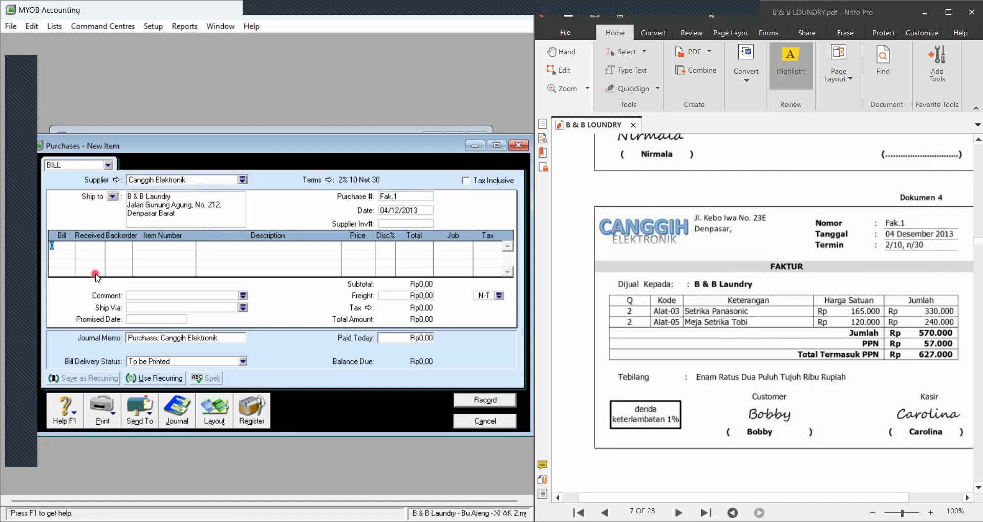
type("2")
key("Tab")
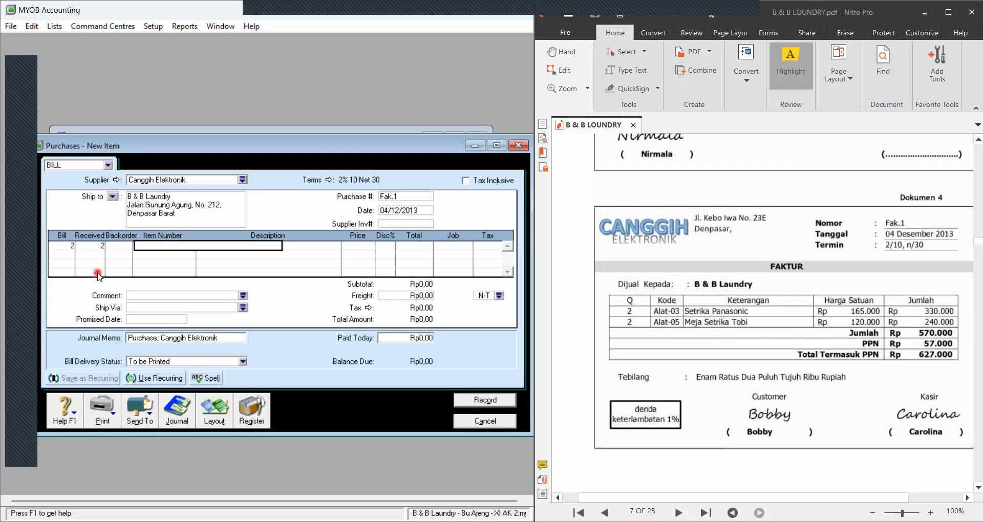
key("Tab")
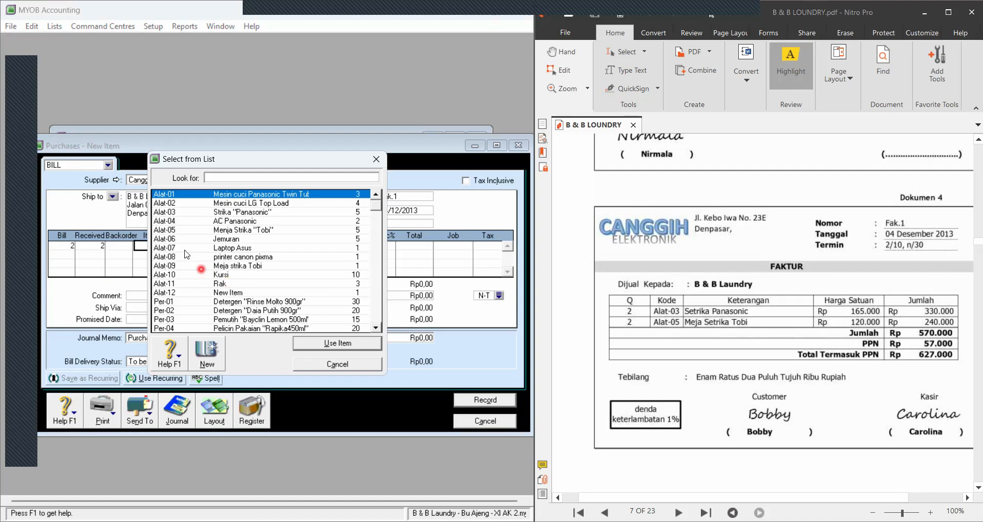
left_click(182, 215)
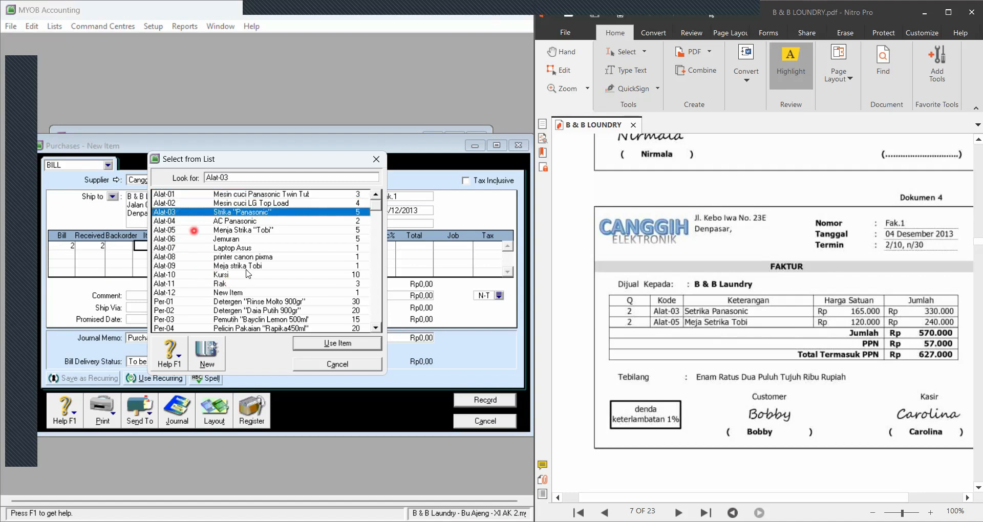
left_click(341, 346)
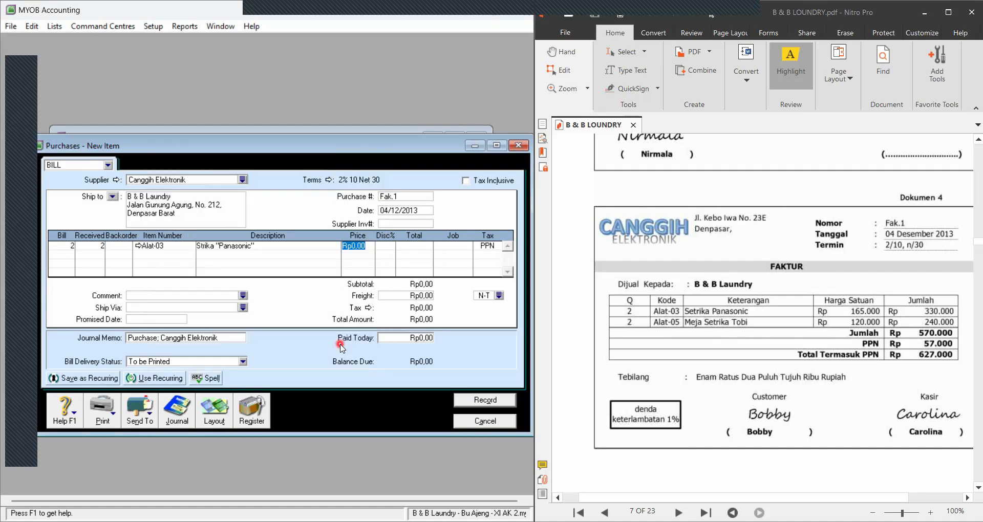
type("165000")
key("Tab")
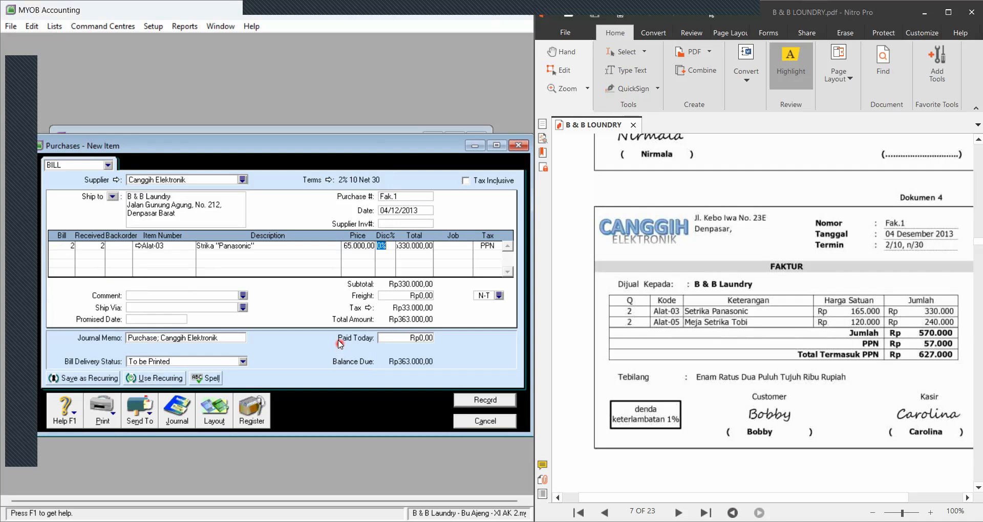
Add a second purchase line for 2 units of item Alat-05, Menja Strika "Tobi"
key("Tab")
key("Tab")
key("Tab")
key("Tab")
type("2")
key("Tab")
key("Tab")
key("Tab")
key("Tab")
left_click(202, 237)
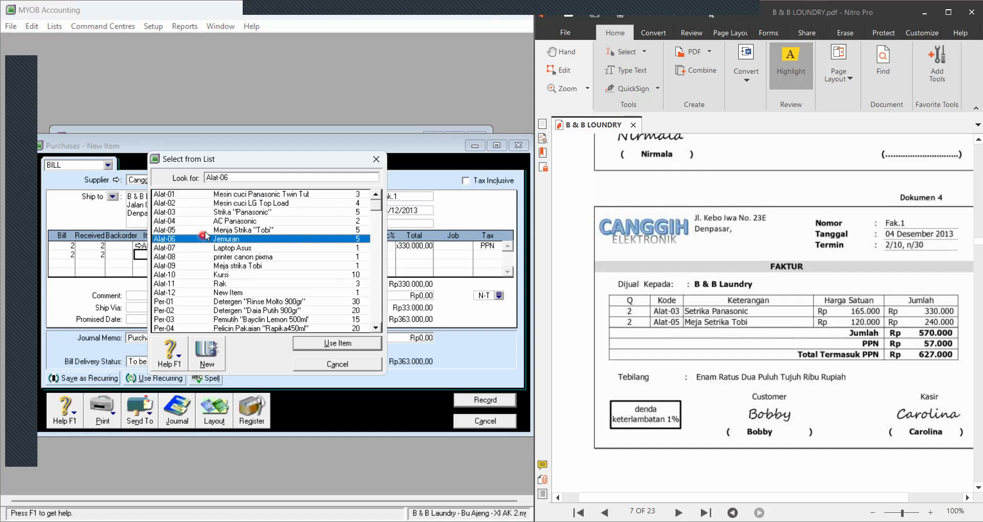
left_click(208, 234)
left_click(338, 344)
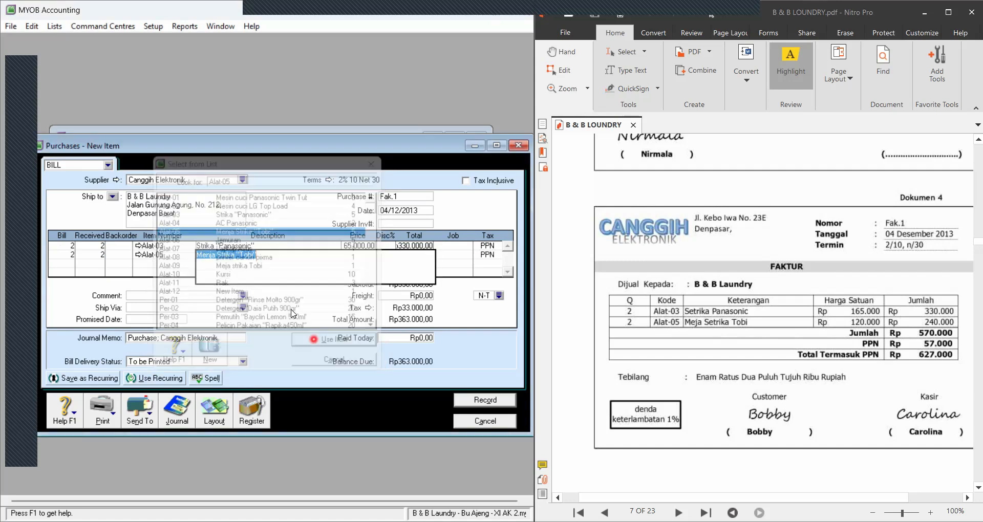
Set the unit price of the Alat-05 line to Rp120.000, keeping the PPN tax code
type("120000")
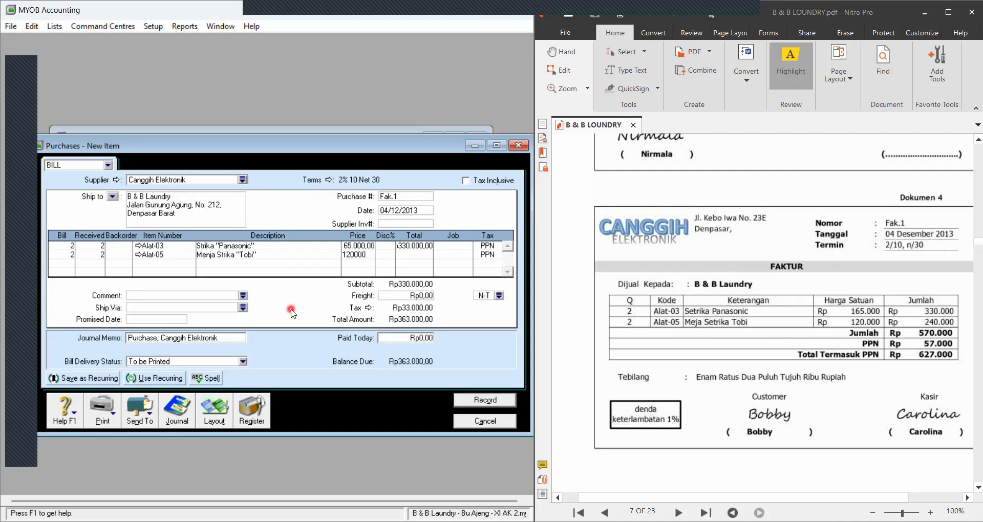
key("Tab")
key("Tab")
key("Tab")
key("Tab")
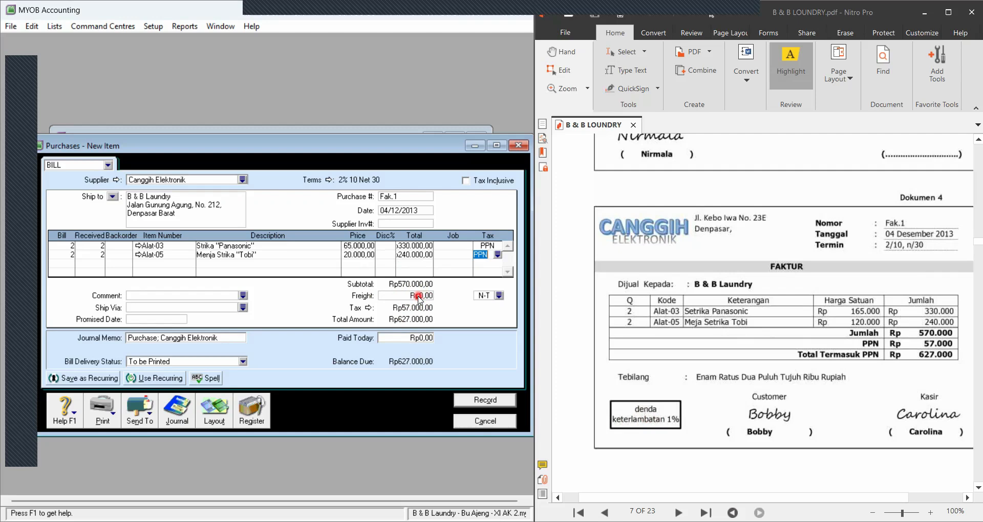
Review the purchase's journal recap, then record the purchase, ignoring all spelling suggestions and declining the tax code change
key("ctrl+r")
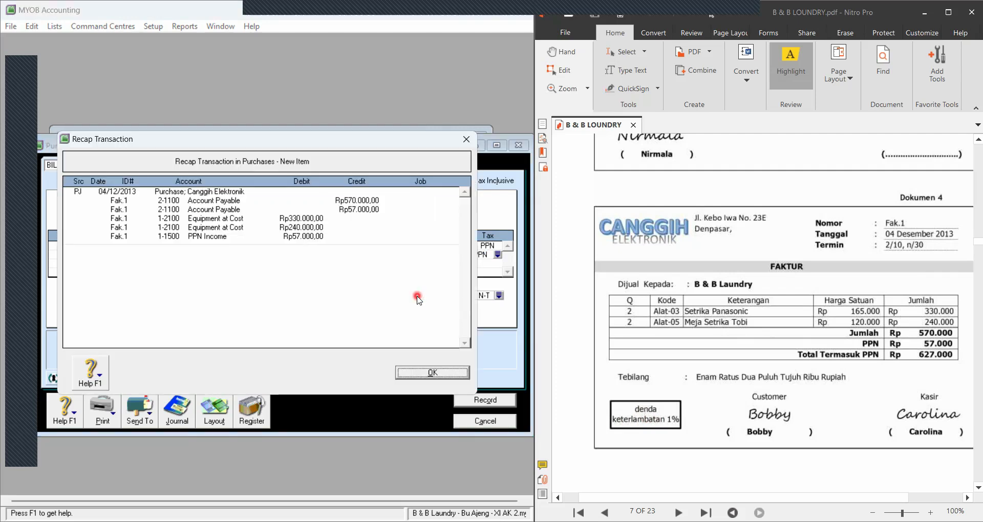
left_click(407, 376)
left_click(464, 395)
left_click(588, 285)
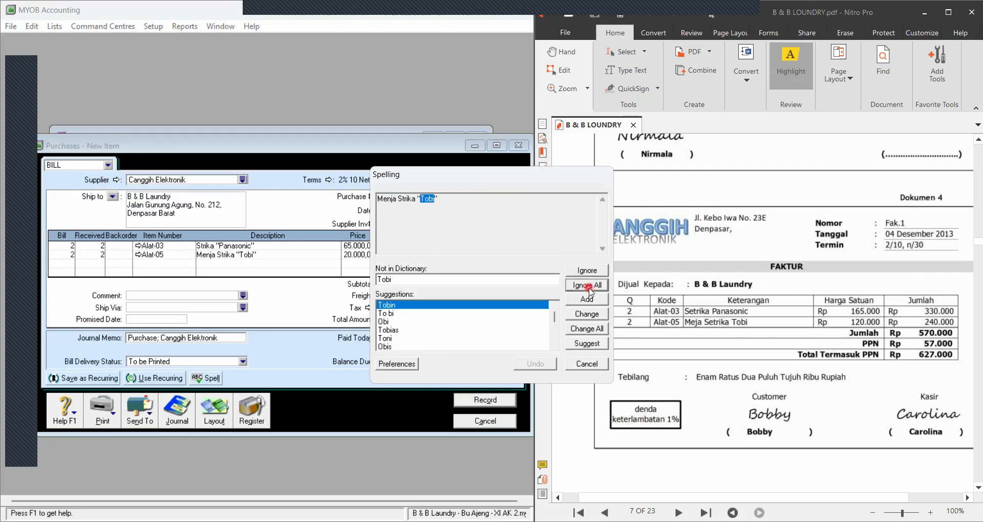
left_click(588, 286)
left_click(588, 285)
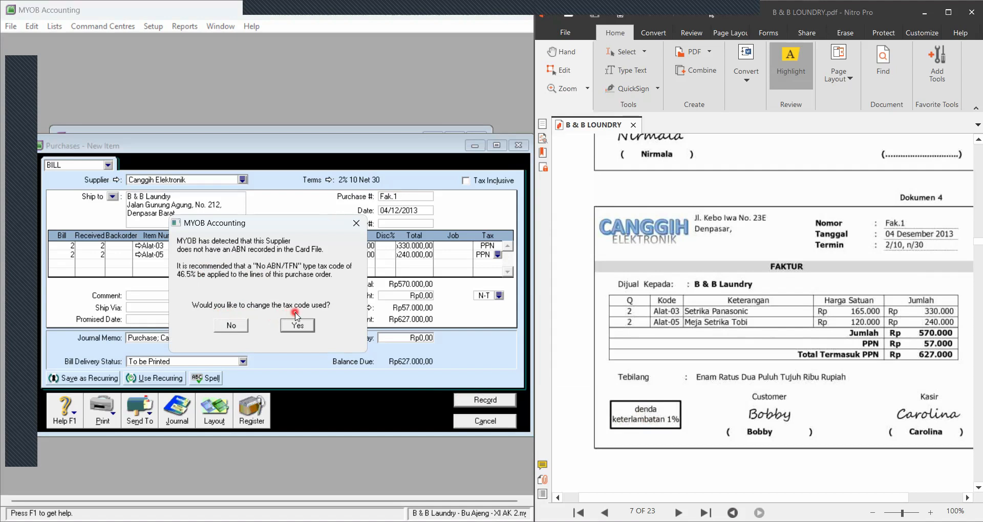
left_click(233, 323)
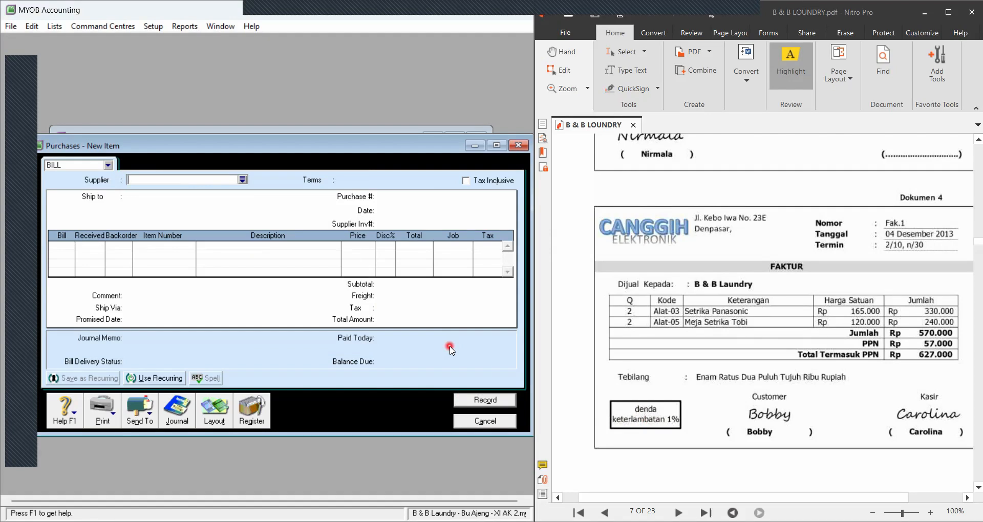
Bring document 5, the petty cash voucher, into view and start a new Spend Money transaction
scroll(771, 354, "down", 3)
scroll(772, 353, "down", 15)
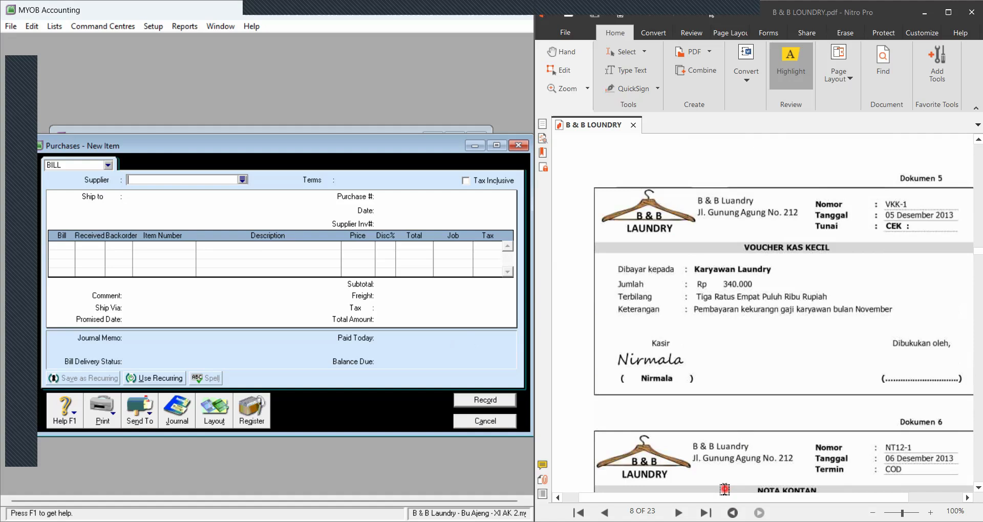
left_click_drag(725, 490, 741, 492)
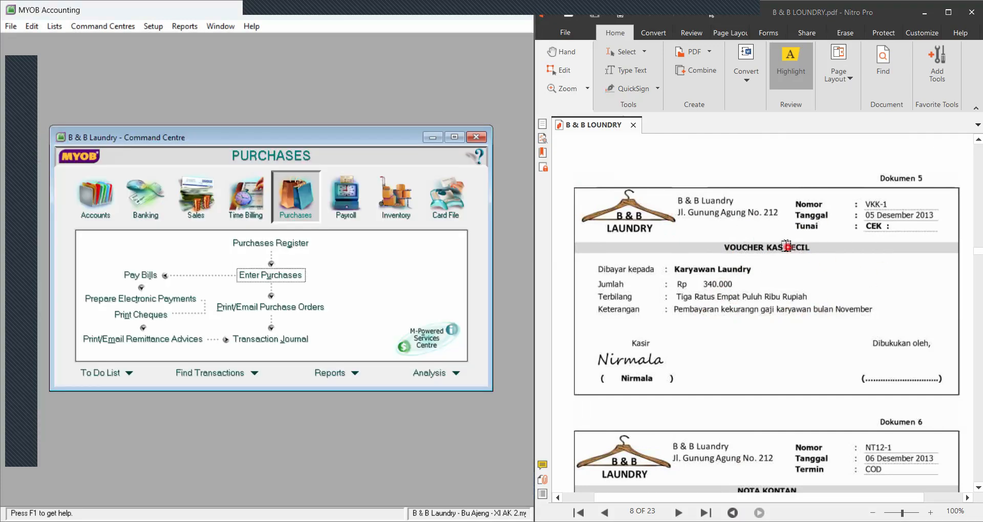
left_click(134, 213)
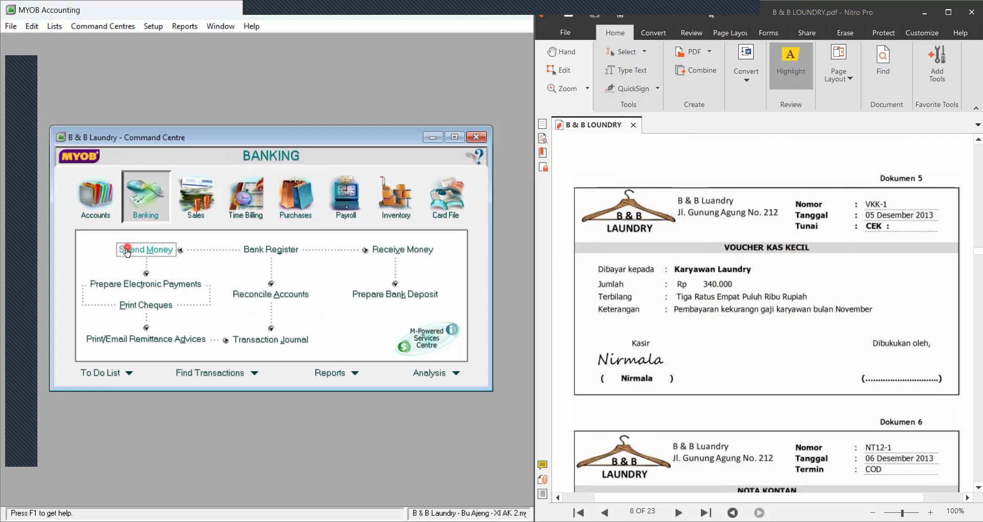
left_click(129, 252)
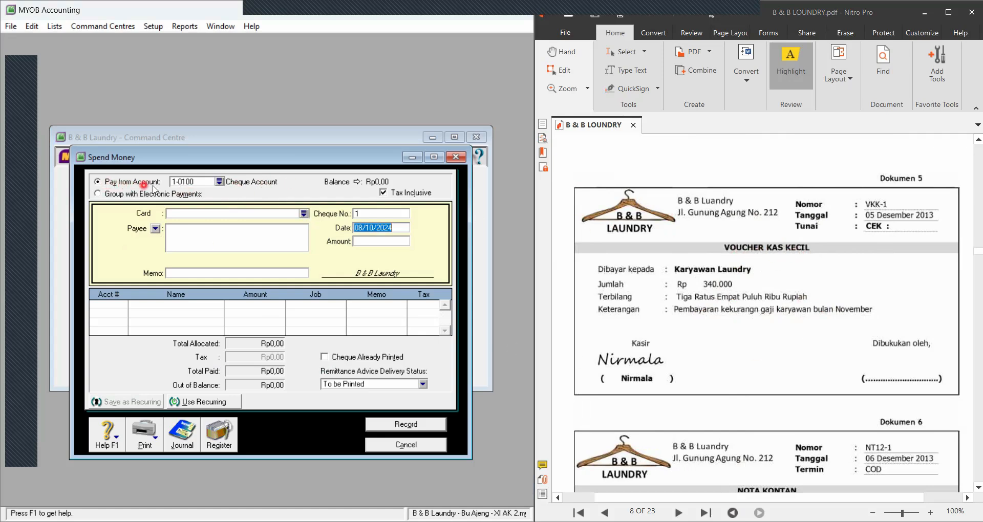
Set the account to pay from to 1-1300 Petty Cash
left_click(219, 182)
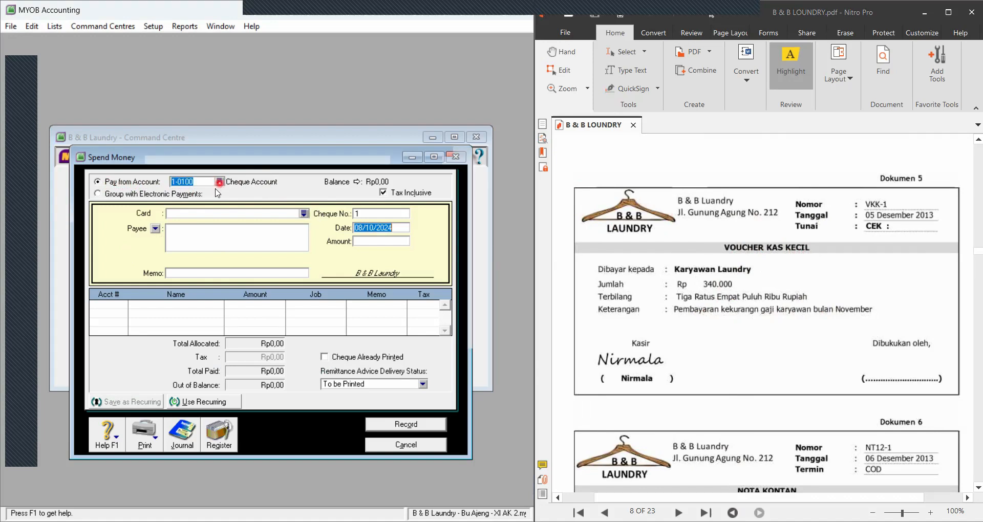
left_click(207, 264)
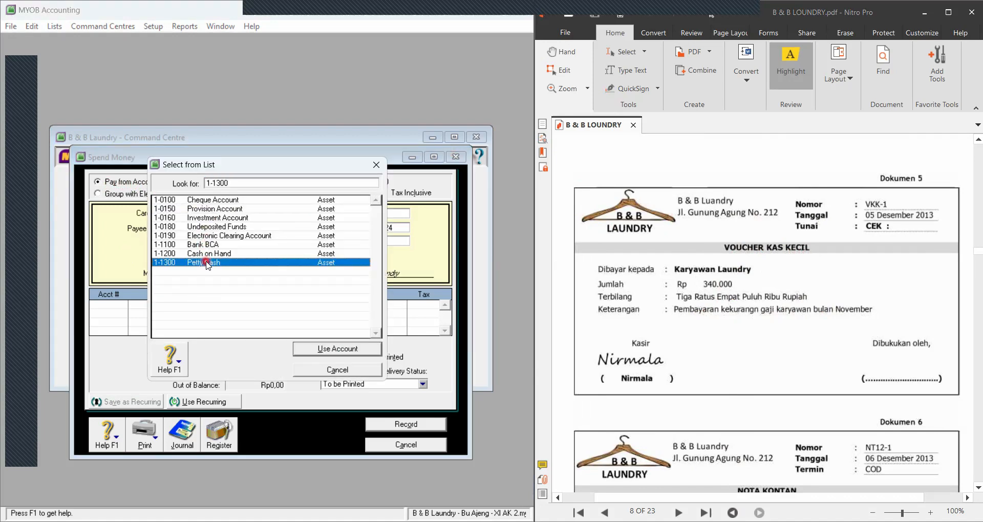
left_click(314, 348)
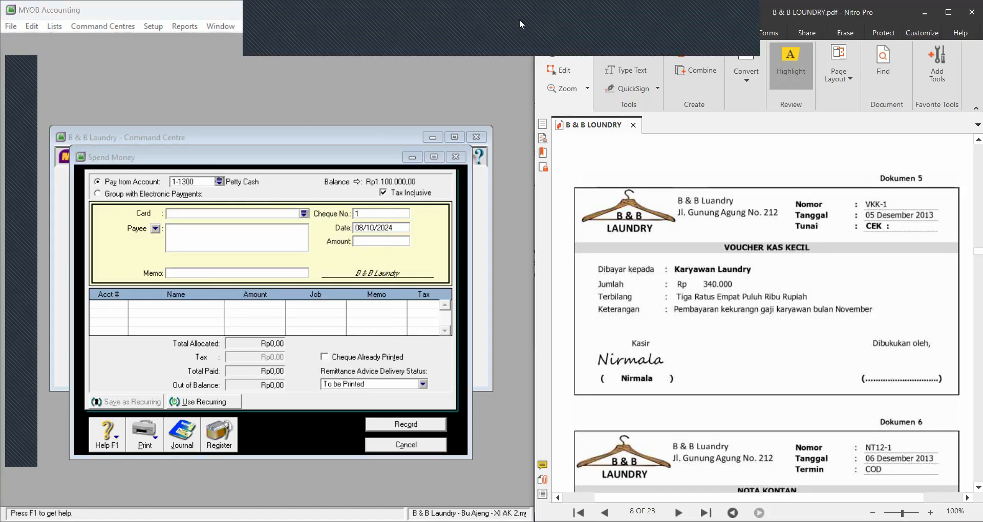
left_click(255, 190)
left_click(233, 182)
left_click(303, 202)
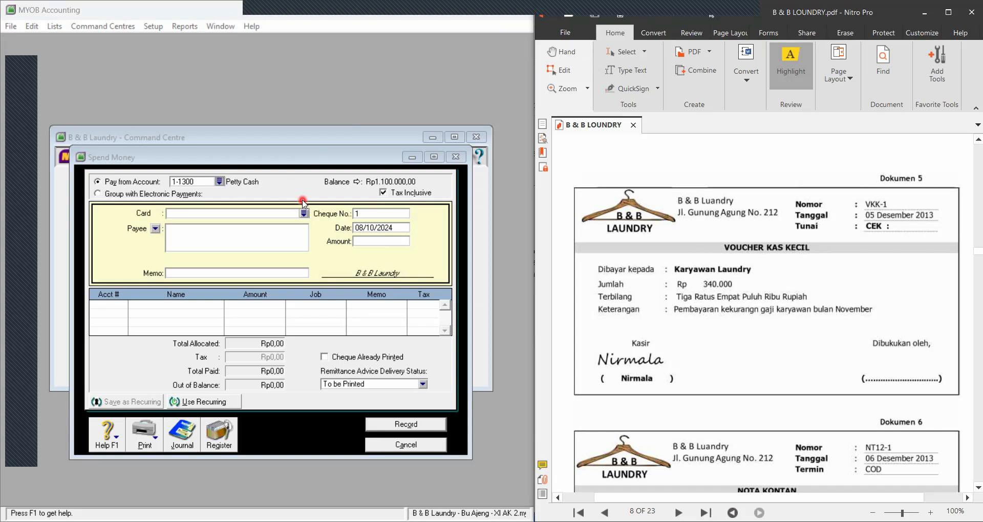
Set the cheque number to VKK-1, the date to 05/12/2013 and the amount to Rp340.000, and turn off tax-inclusive amounts
left_click(374, 214)
type("VKK-")
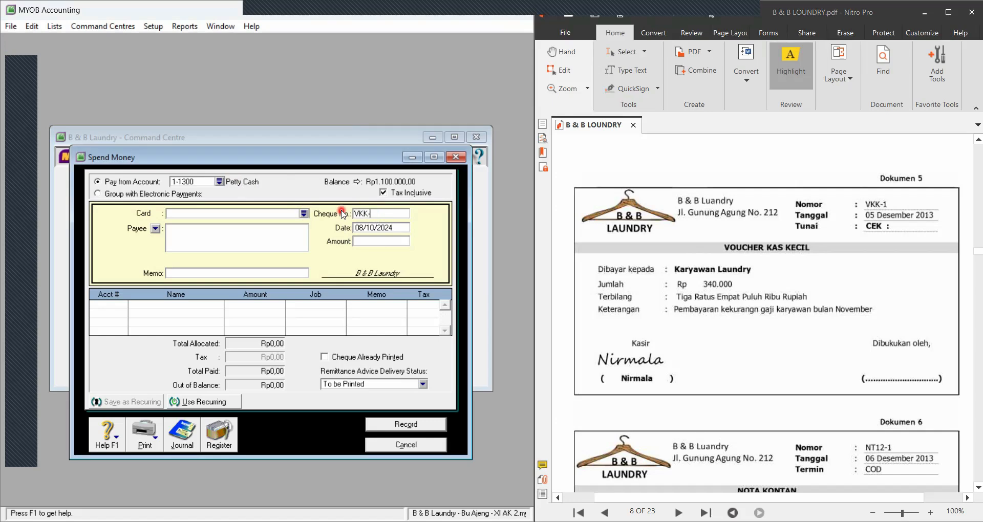
key("Tab")
type("05")
key("Tab")
type("340.000")
key("Tab")
left_click(383, 193)
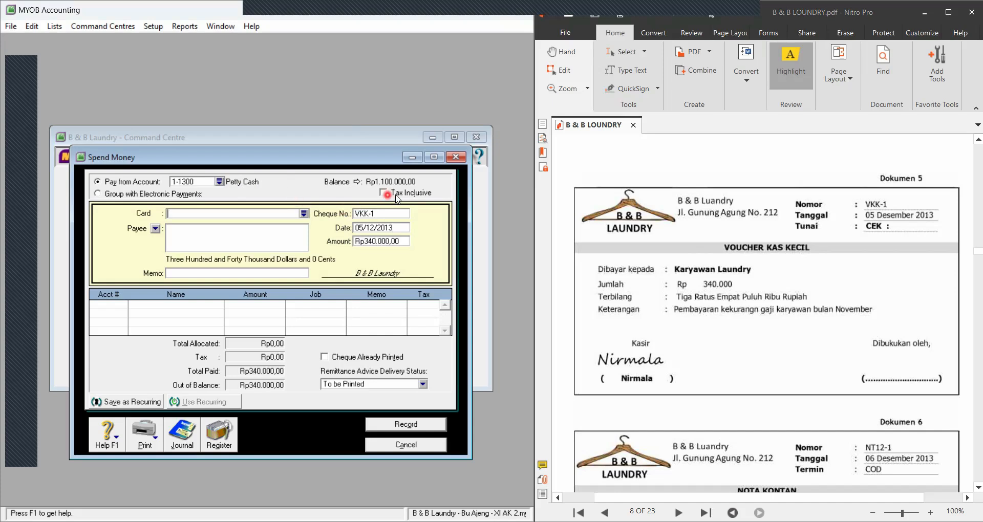
left_click(304, 215)
left_click(304, 215)
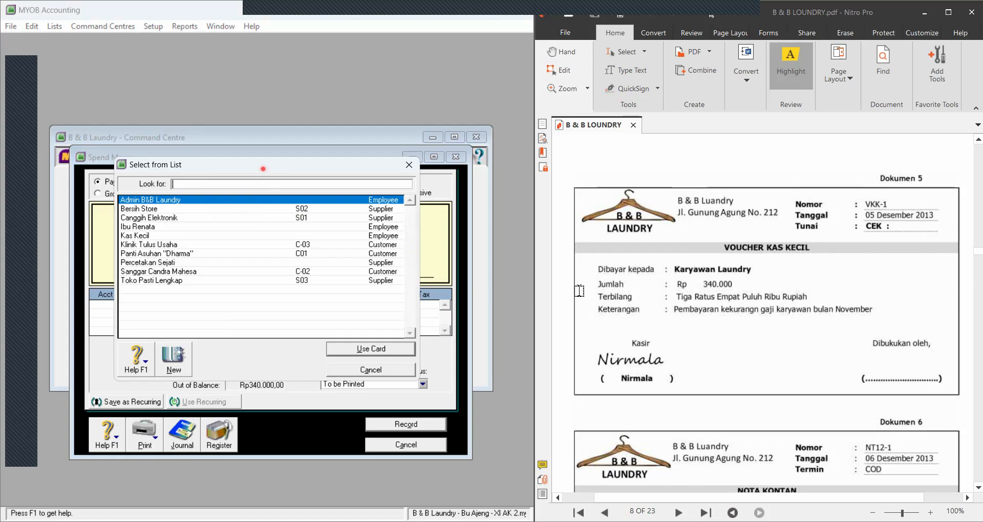
left_click(164, 237)
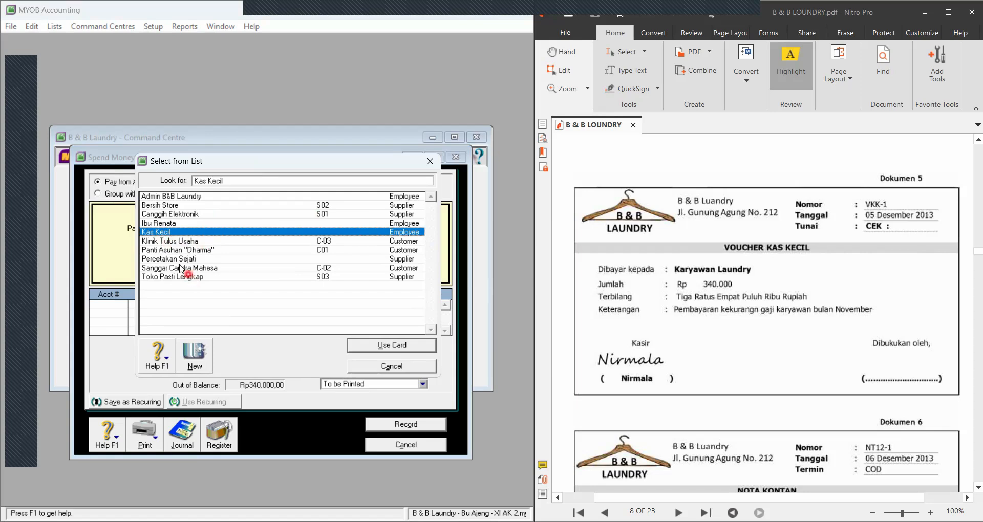
left_click(194, 361)
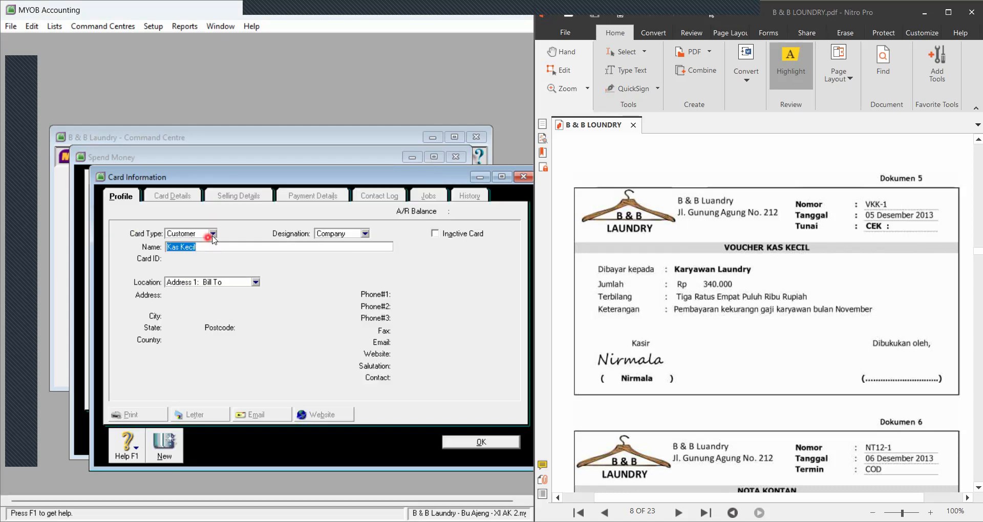
left_click(214, 237)
left_click(193, 262)
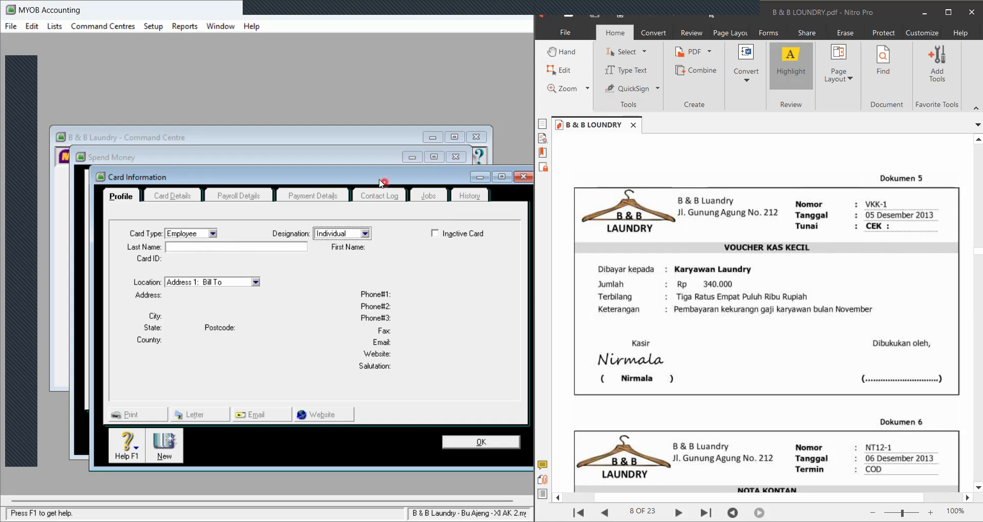
left_click(524, 177)
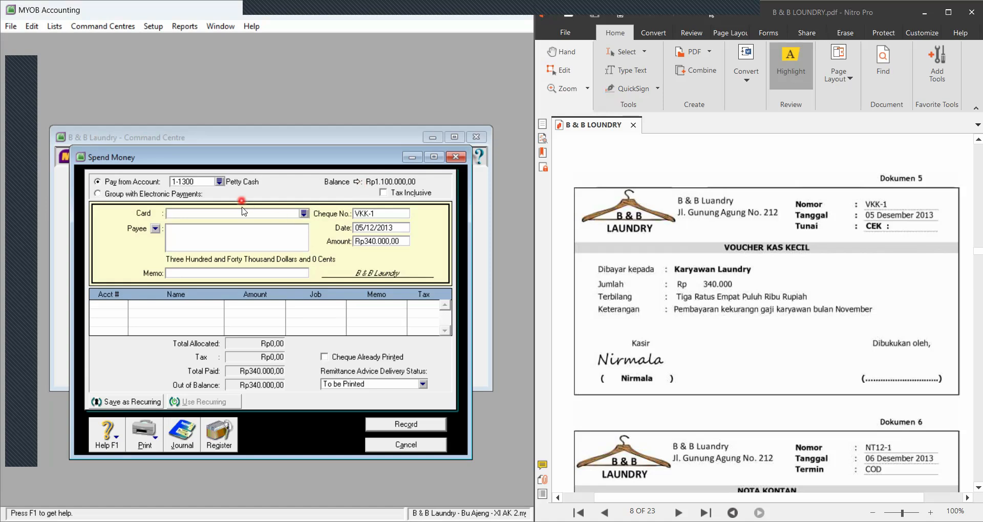
Choose the Kas Kecil employee card for the petty cash payment
left_click(303, 215)
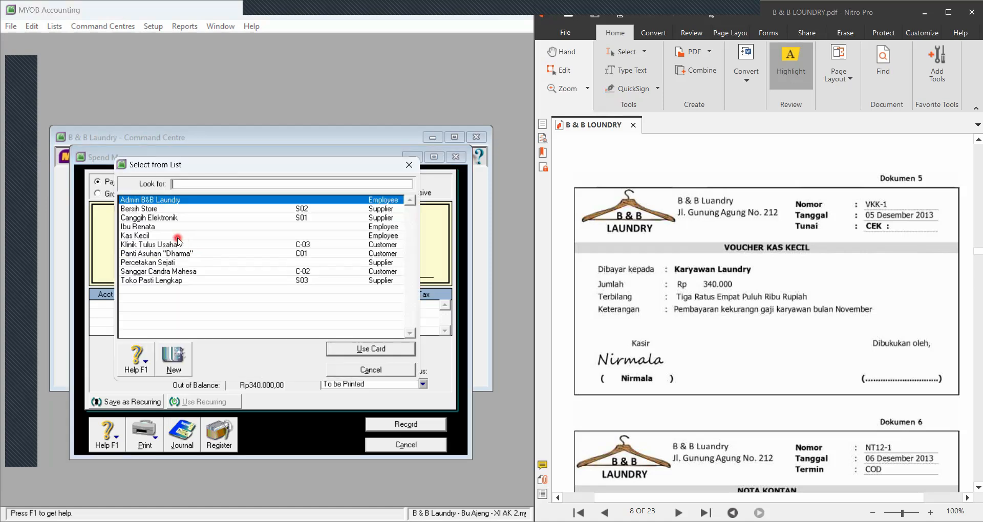
left_click(177, 237)
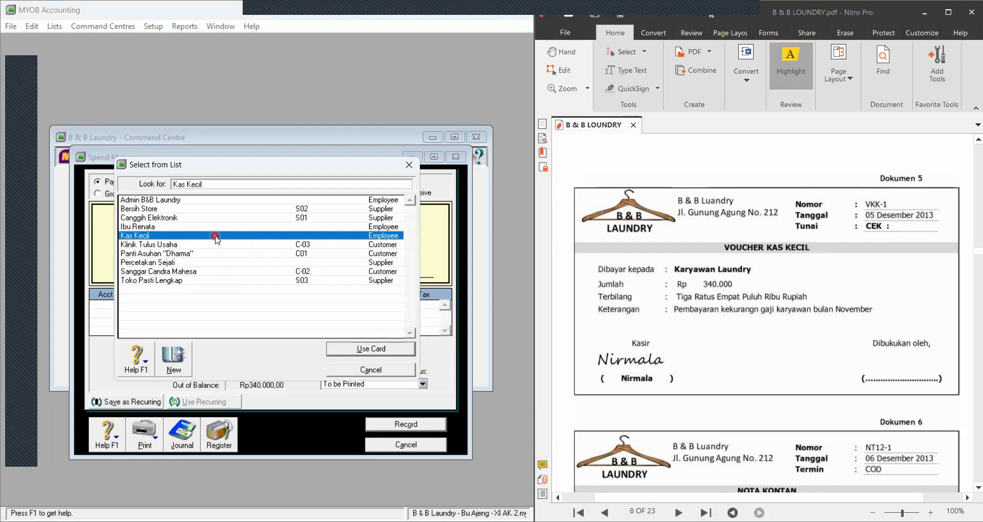
key("Return")
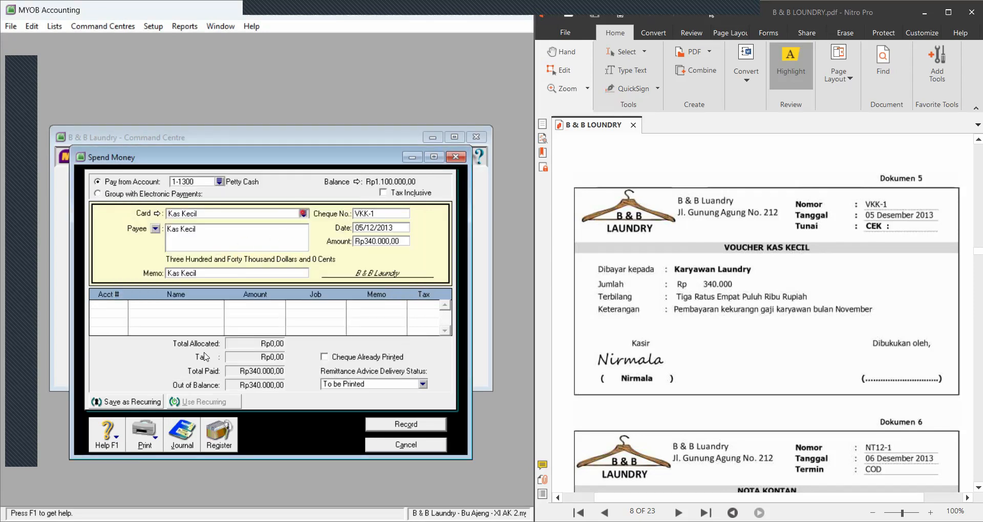
Check the profile of the Kas Kecil employee card and reselect it as the card for the payment
left_click(180, 356)
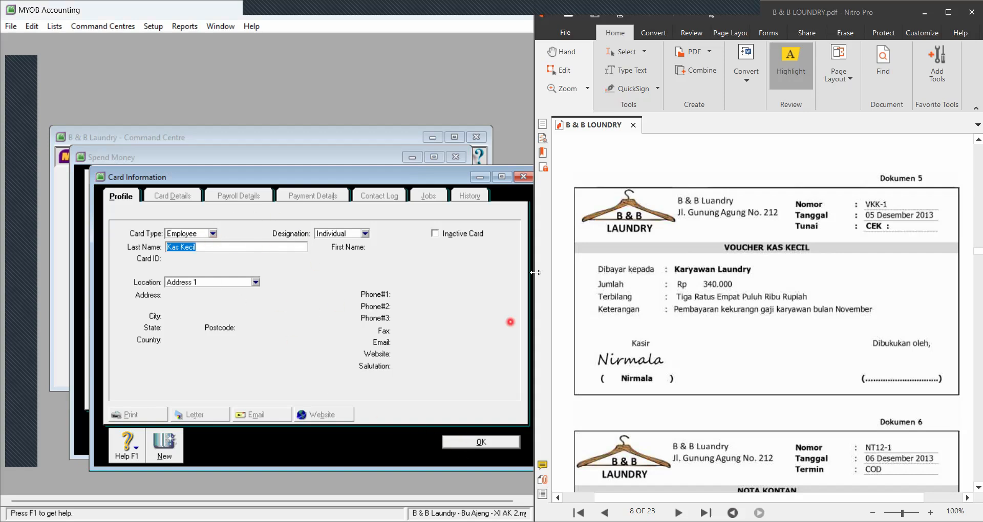
left_click(523, 177)
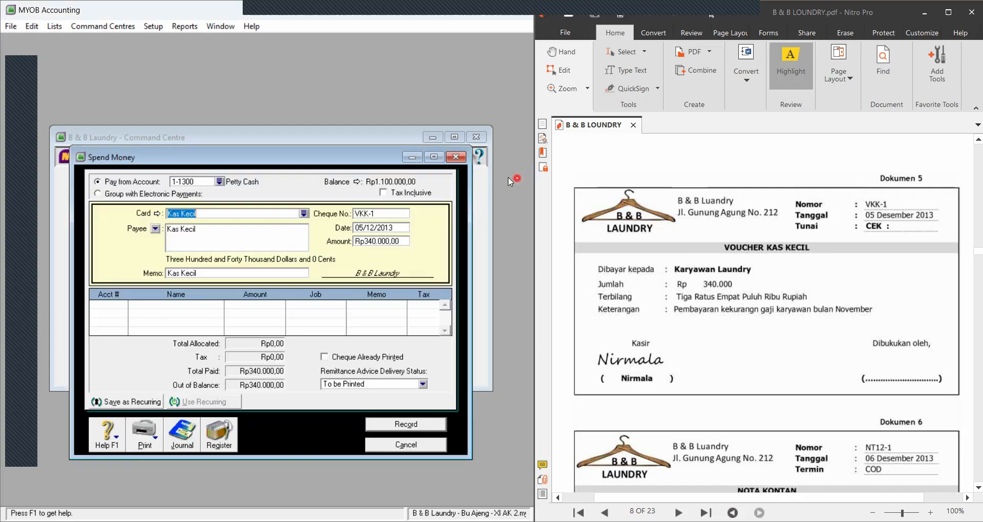
left_click(305, 213)
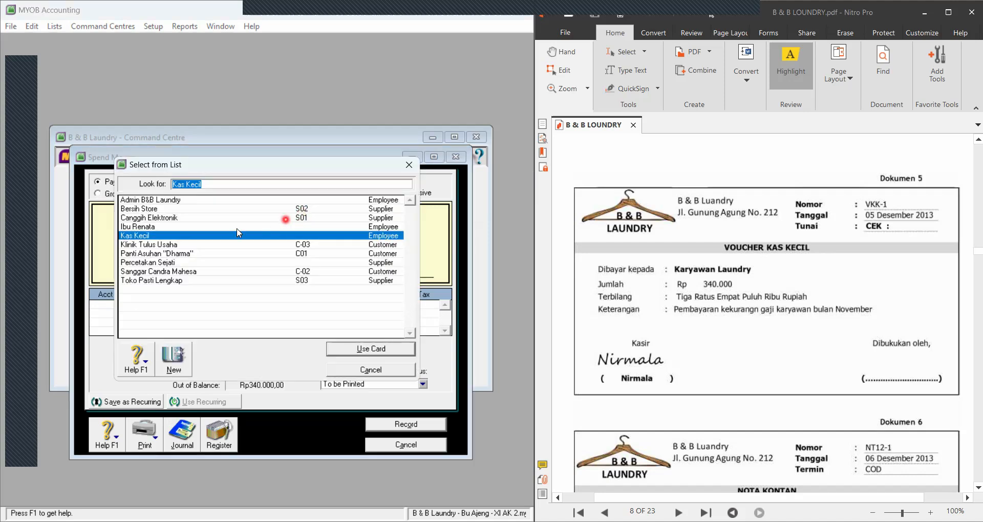
left_click(138, 237)
left_click(346, 352)
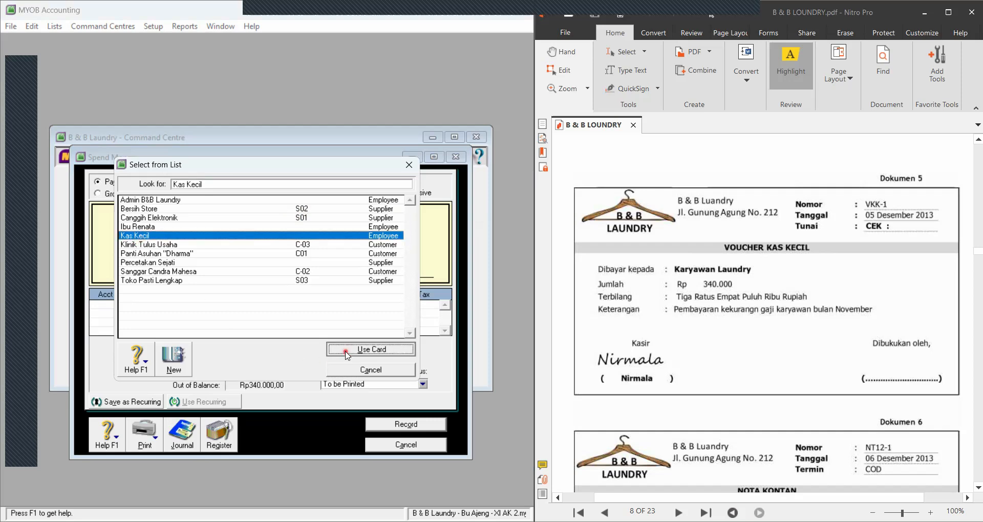
Replace the payment's memo with "Pembayaran kekurangan gaji karyawan bulan November"
left_click(209, 275)
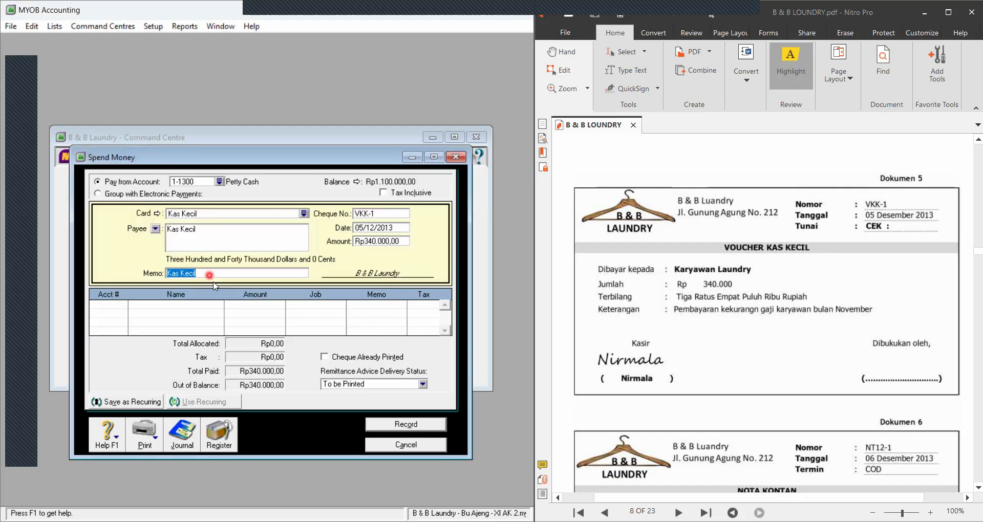
type("P")
type("embayaran kekurangan gaji karyawan")
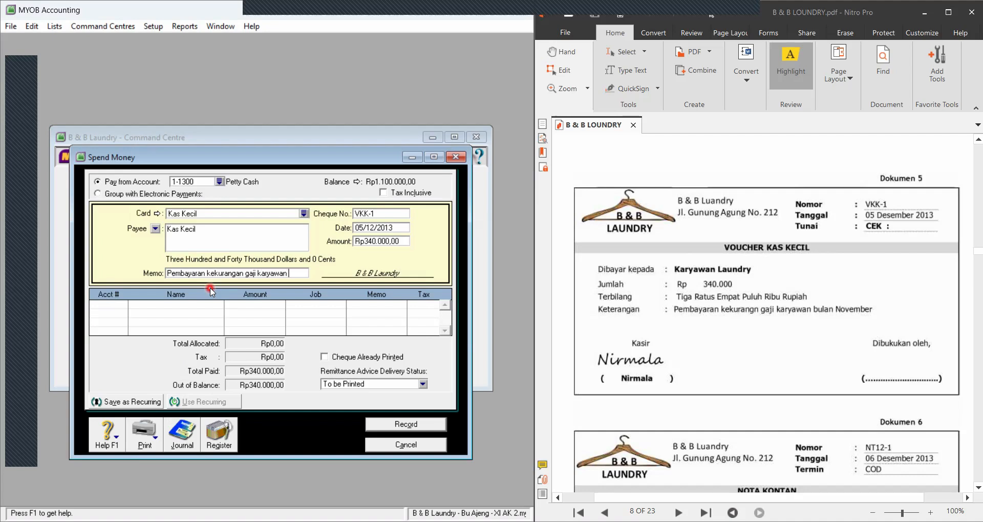
type("bulan November")
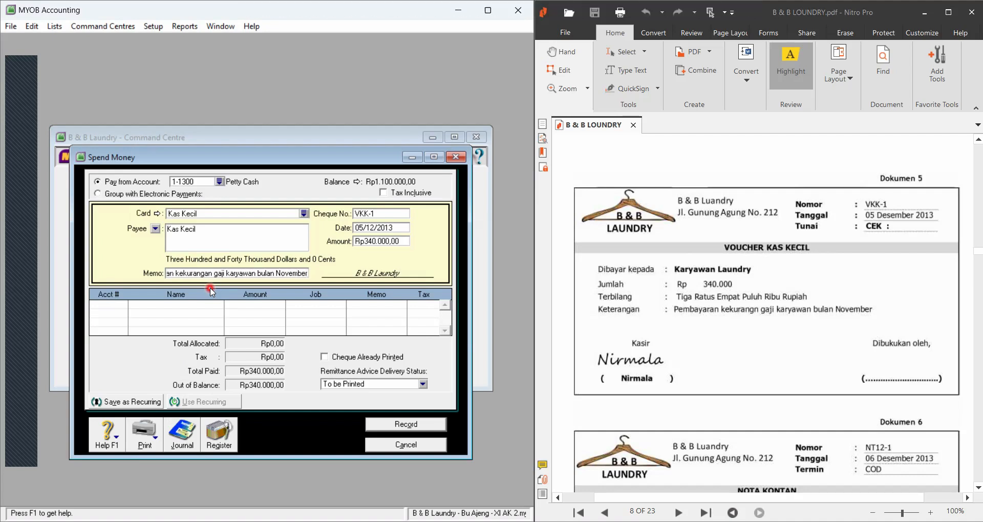
Allocate the Rp340.000 payment to account 6-1000 Wages & Salaries and review the transaction recap
left_click(115, 308)
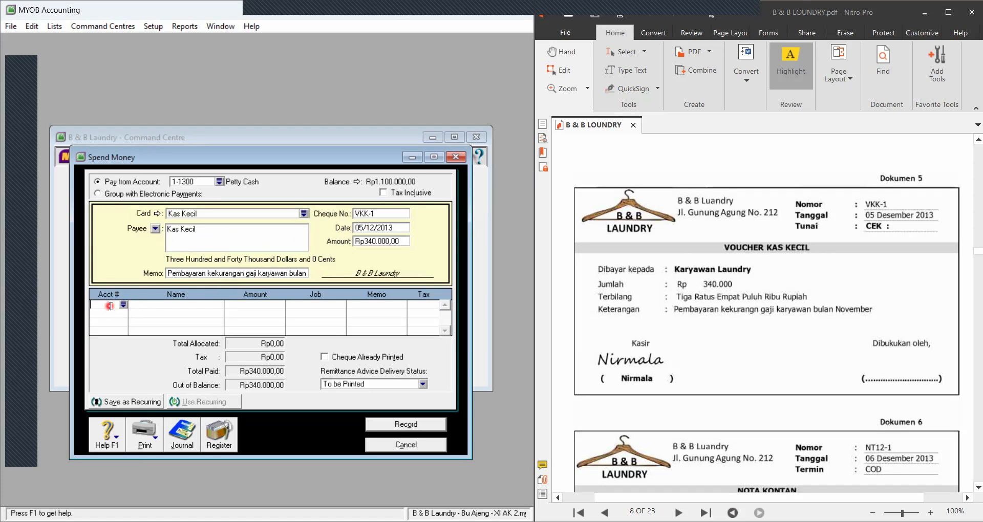
left_click(124, 306)
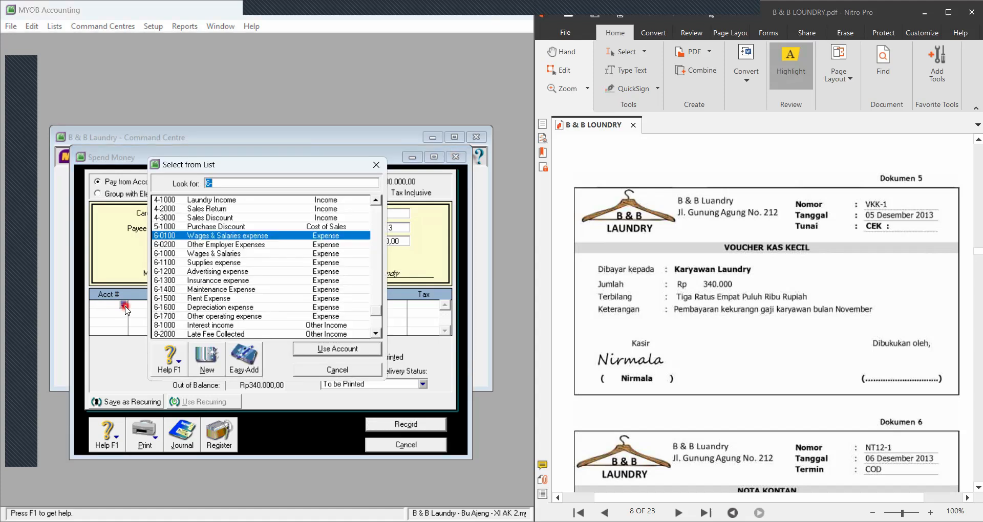
left_click(216, 255)
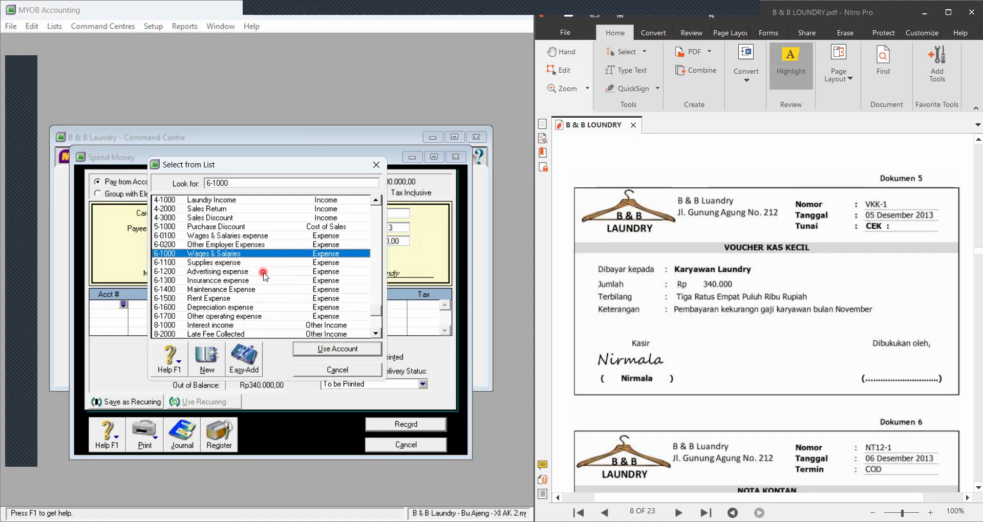
left_click(324, 352)
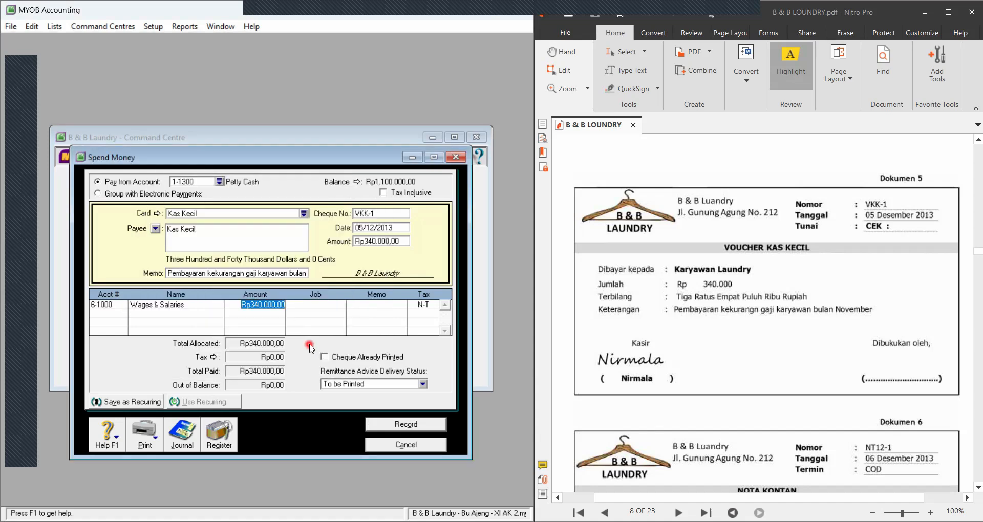
key("Tab")
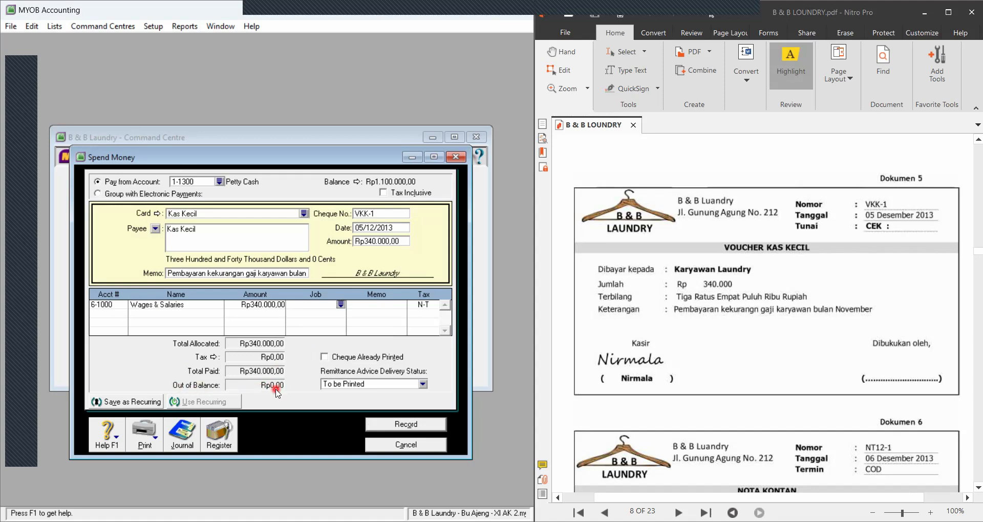
key("ctrl+r")
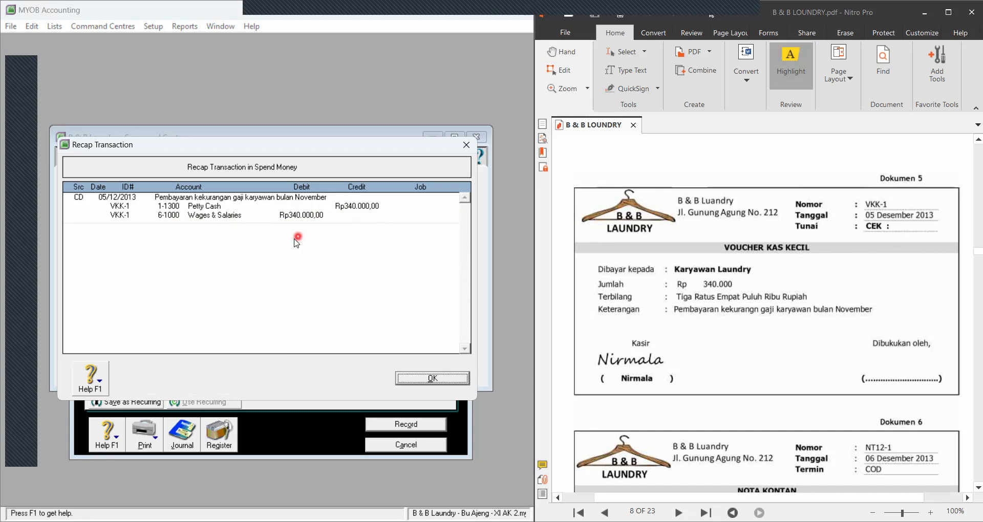
left_click(417, 385)
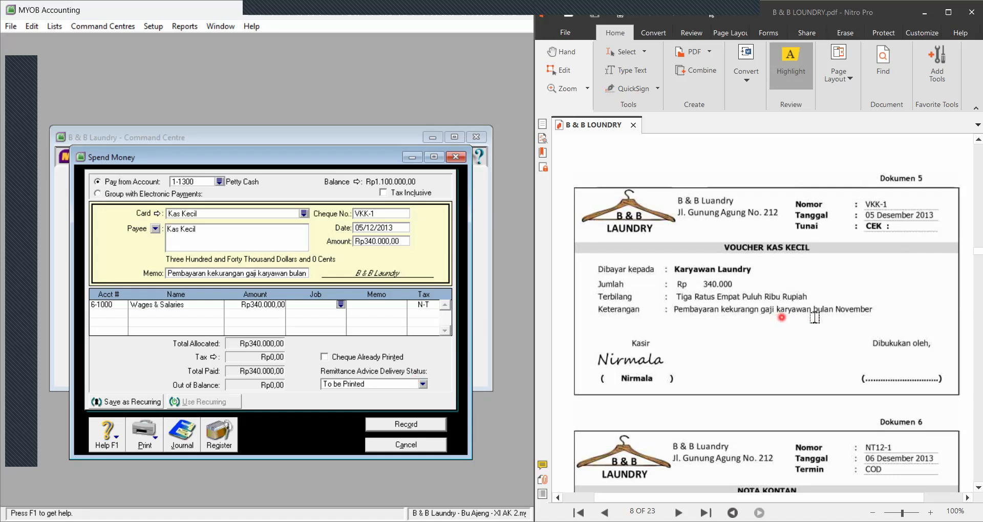
Find the 30 November 2013 trial balance in the Nitro Pro PDF and highlight its 21300 Wages & Salary Payable row
scroll(835, 316, "up", 3)
scroll(836, 317, "up", 20)
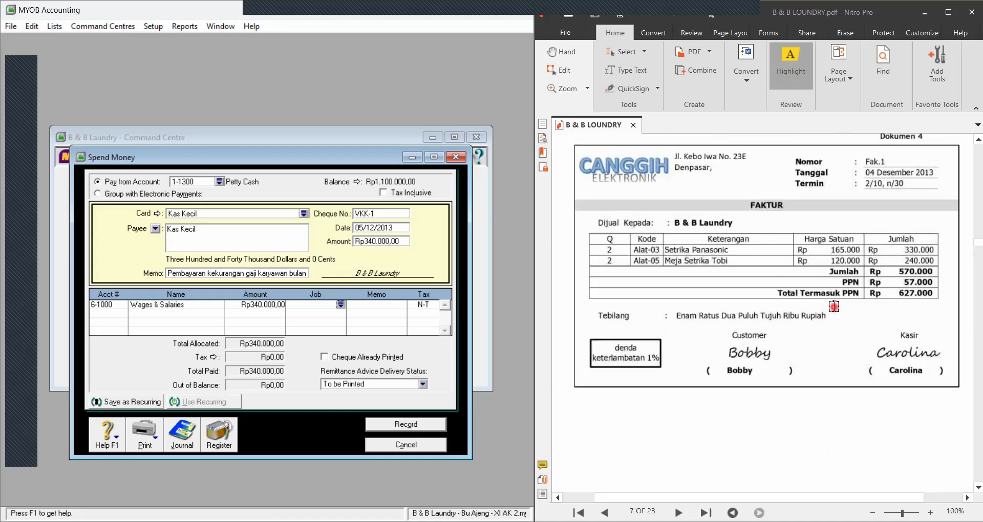
scroll(834, 307, "up", 20)
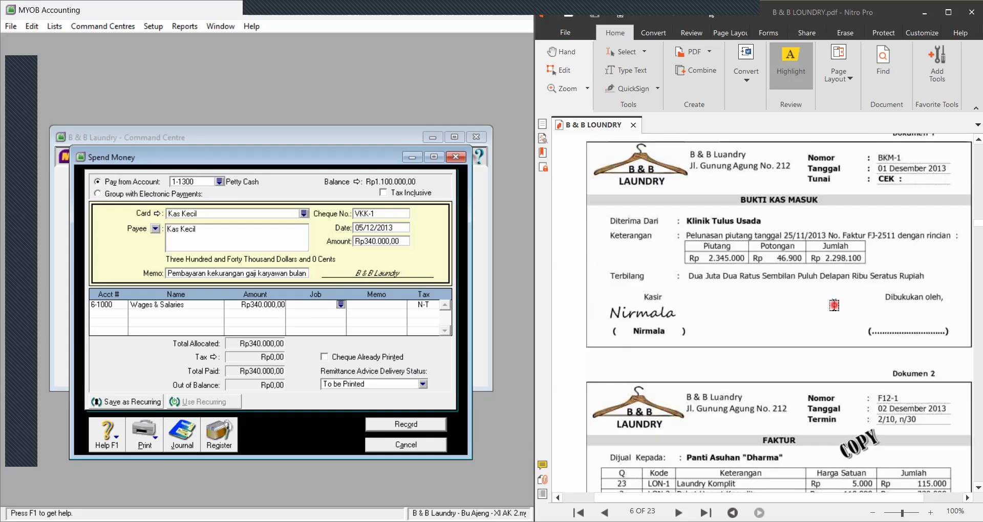
scroll(834, 305, "up", 20)
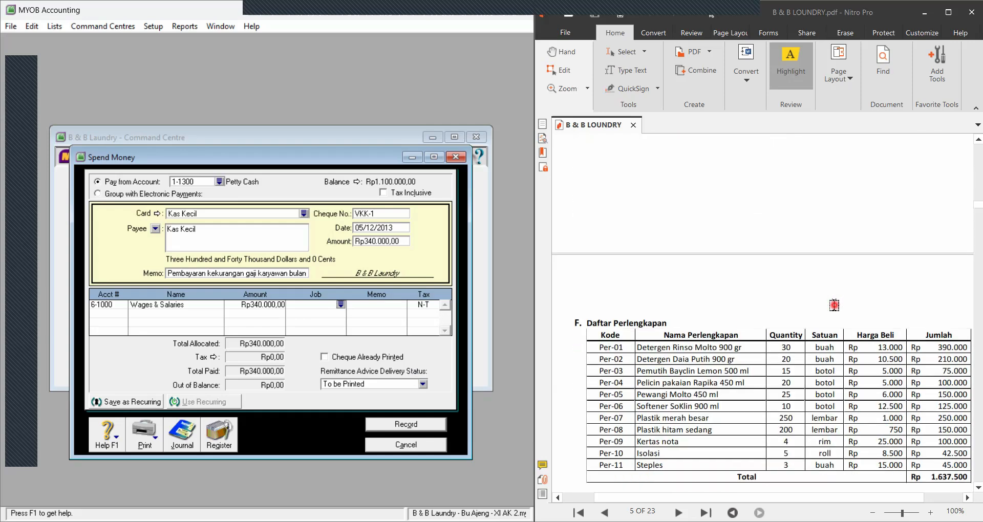
scroll(835, 305, "up", 20)
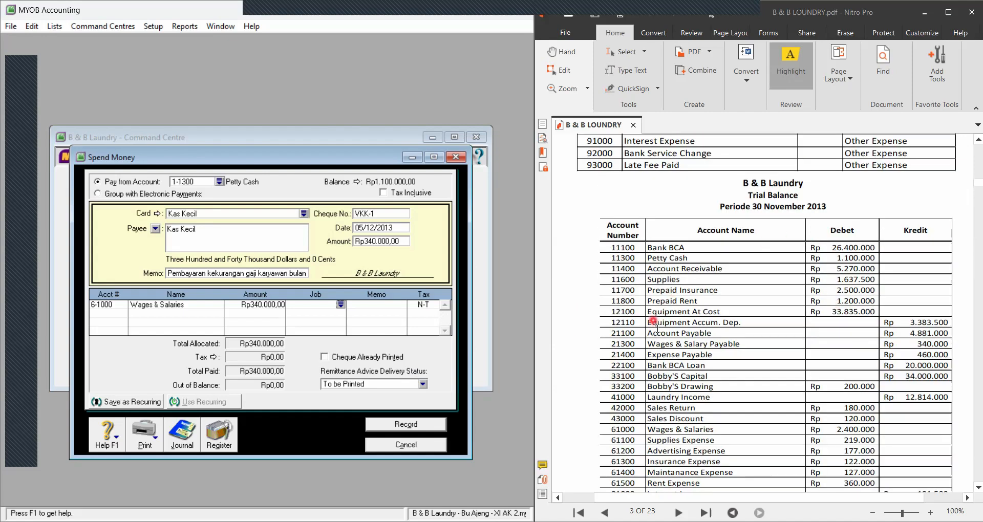
scroll(660, 332, "down", 1)
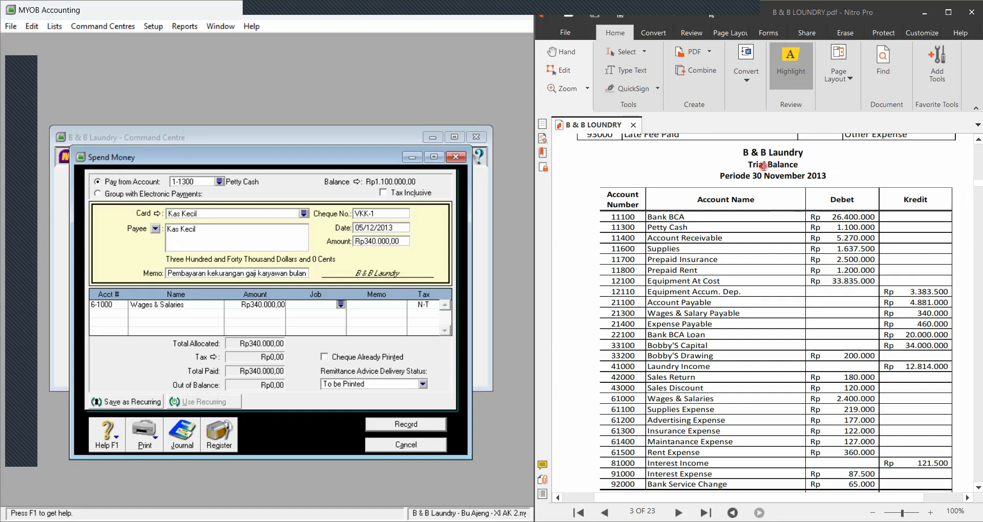
left_click(182, 327)
scroll(641, 325, "down", 1)
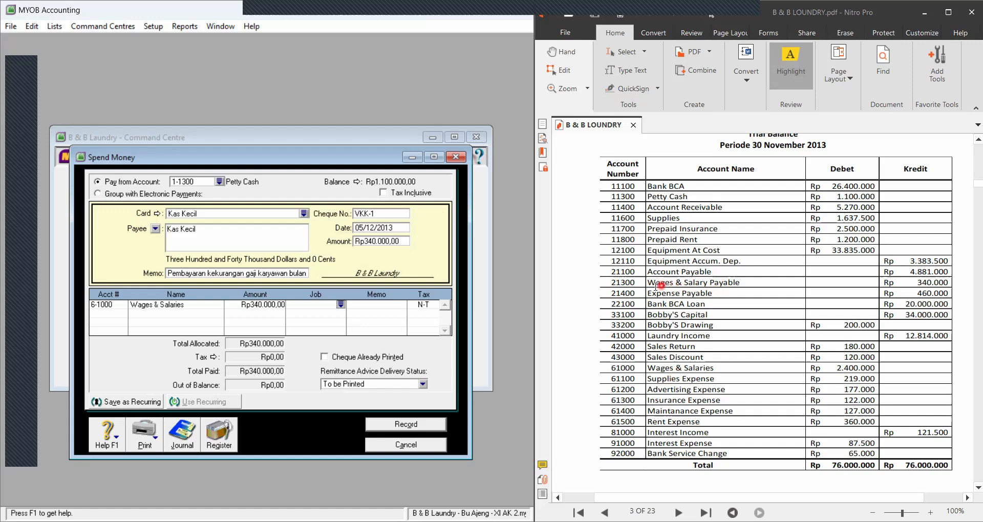
left_click_drag(630, 282, 952, 284)
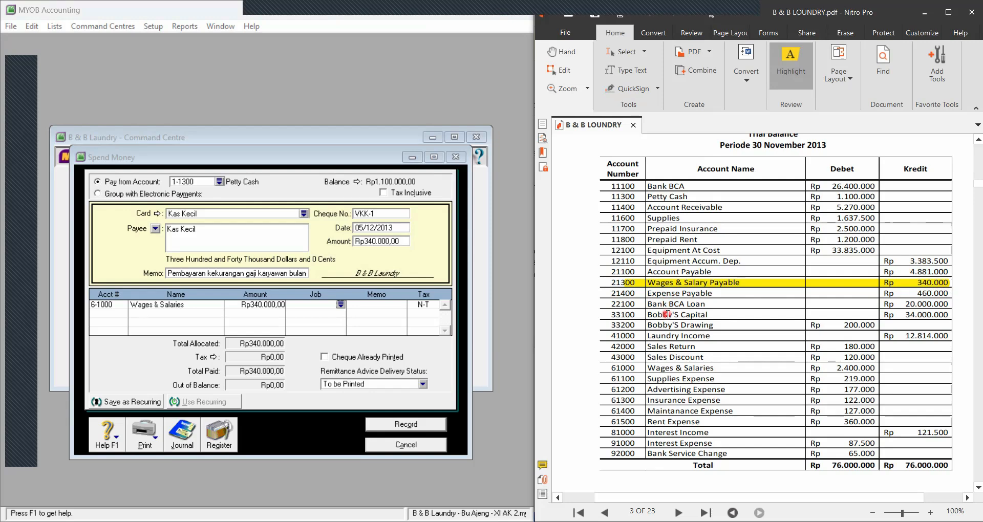
Change the payment's allocation account to 2-1300 Wages & Salaries Payable
scroll(666, 314, "down", 3)
scroll(666, 315, "down", 9)
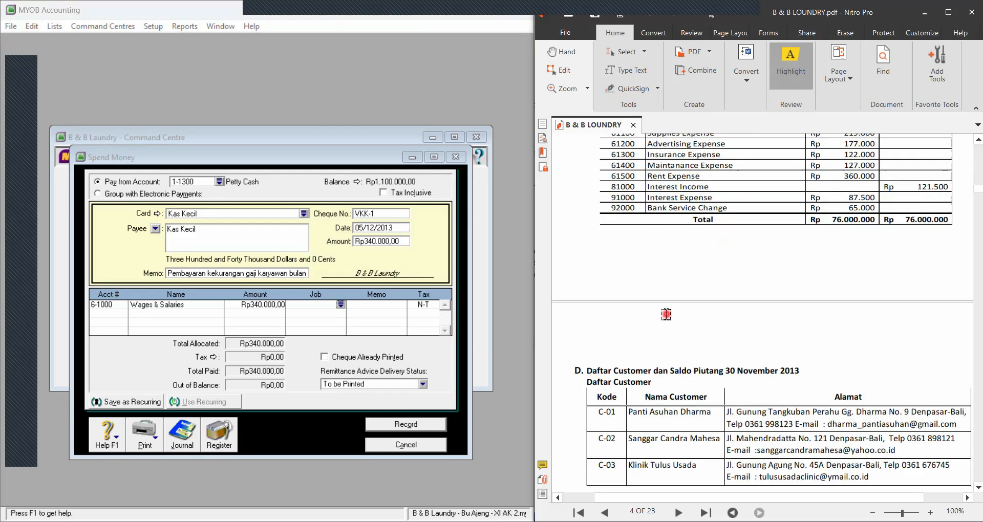
scroll(666, 314, "up", 7)
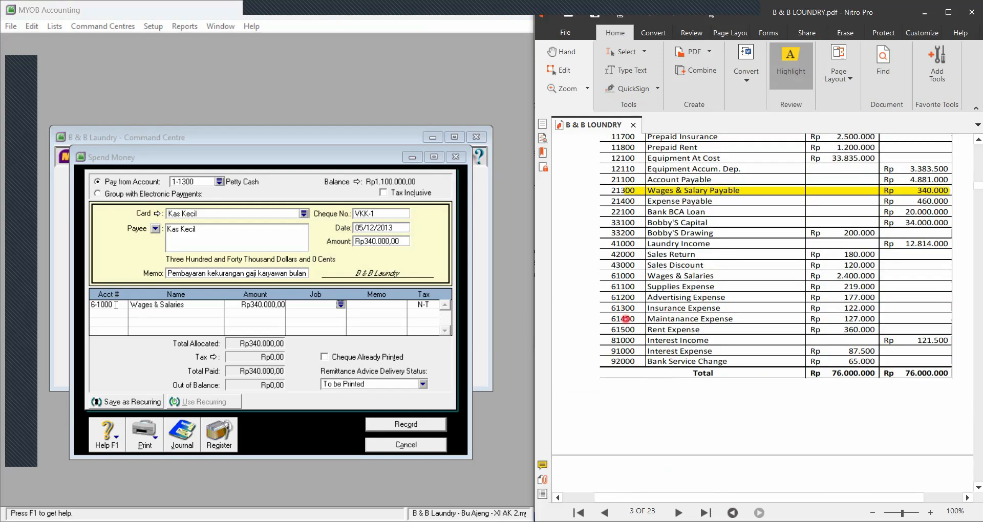
left_click(115, 305)
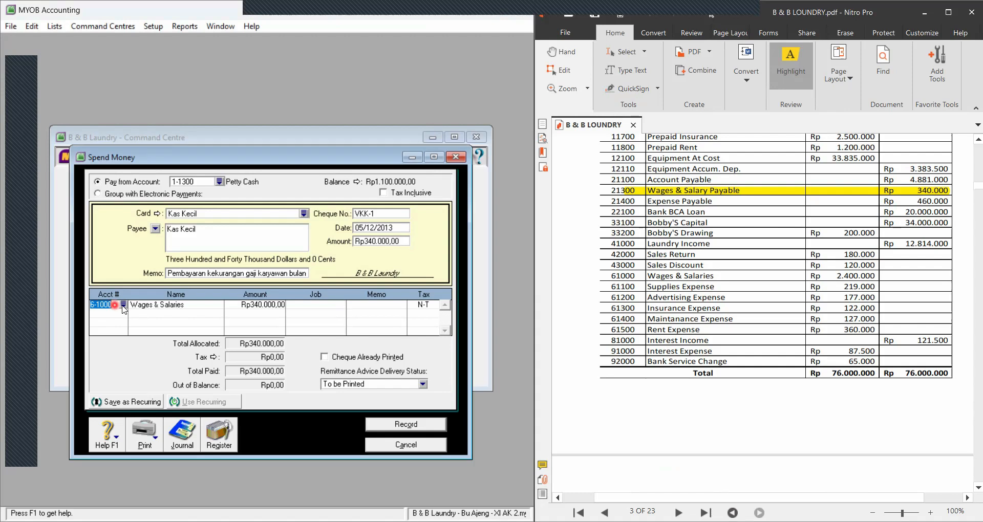
left_click(122, 305)
scroll(235, 273, "up", 4)
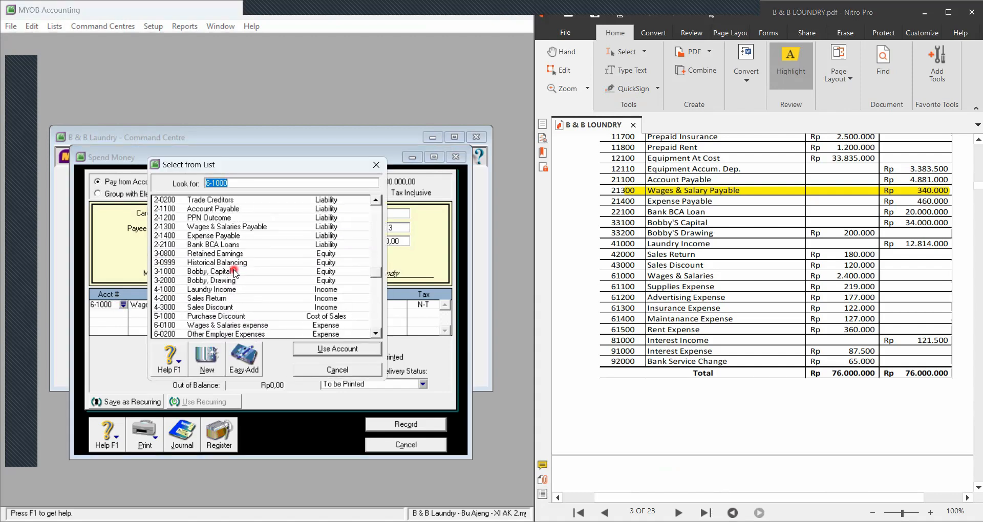
left_click(235, 226)
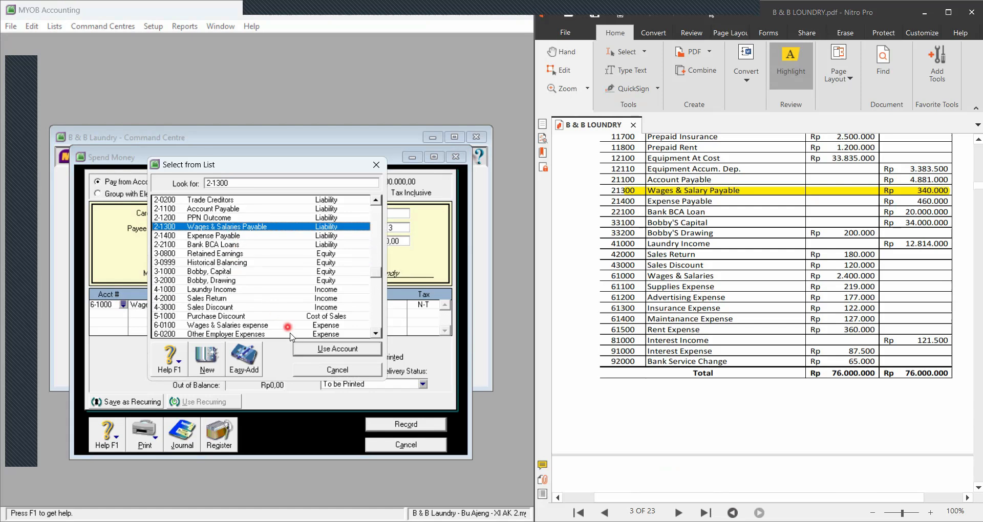
left_click(310, 351)
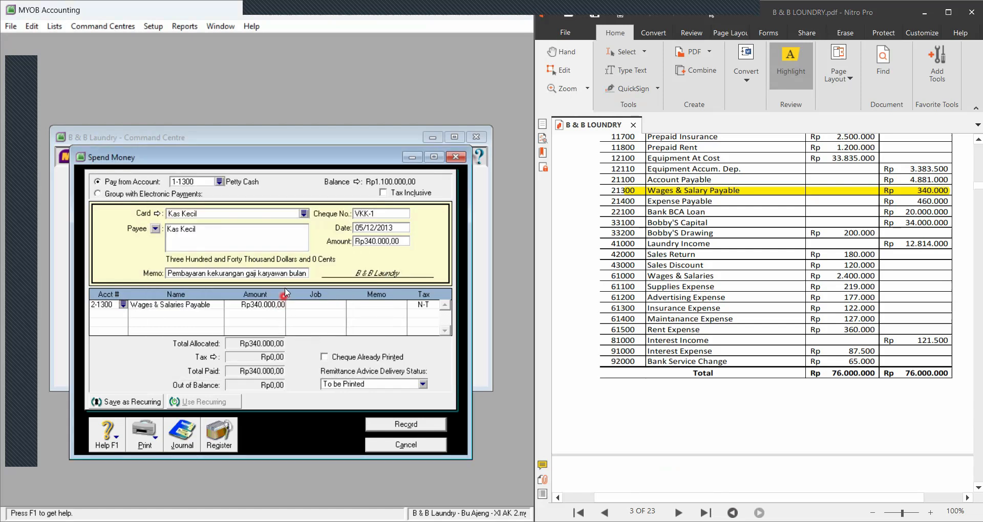
Compare the payment's memo with petty cash voucher VKK-1 in document 5 and review the transaction recap
left_click(286, 277)
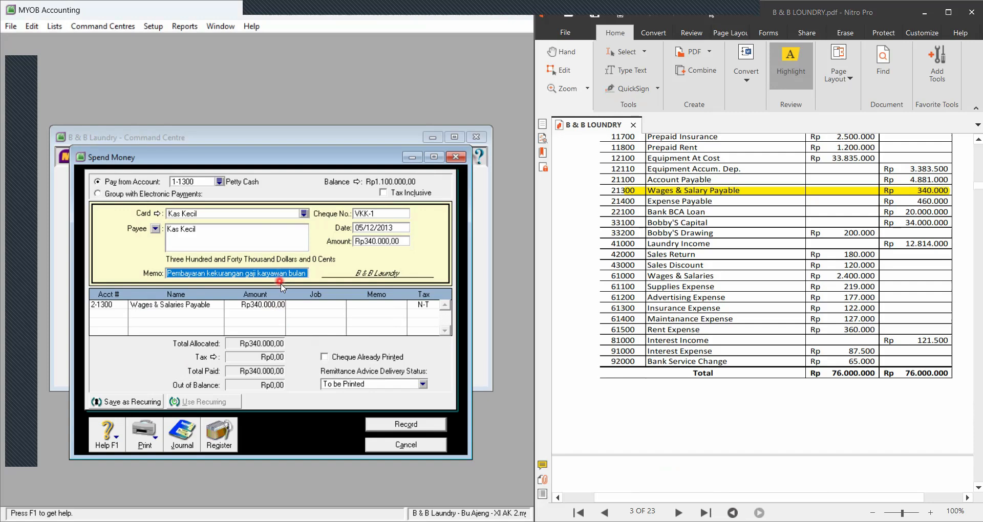
scroll(748, 307, "down", 20)
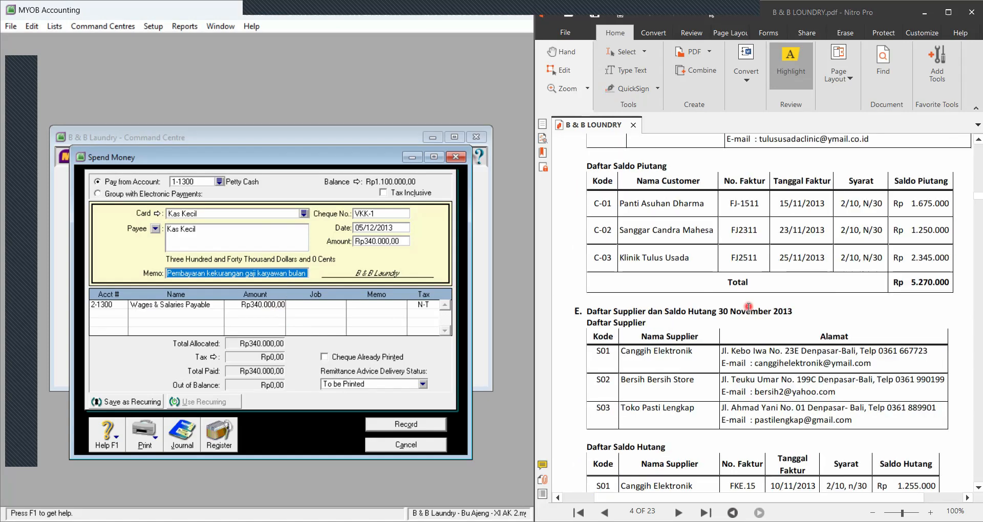
scroll(747, 307, "down", 20)
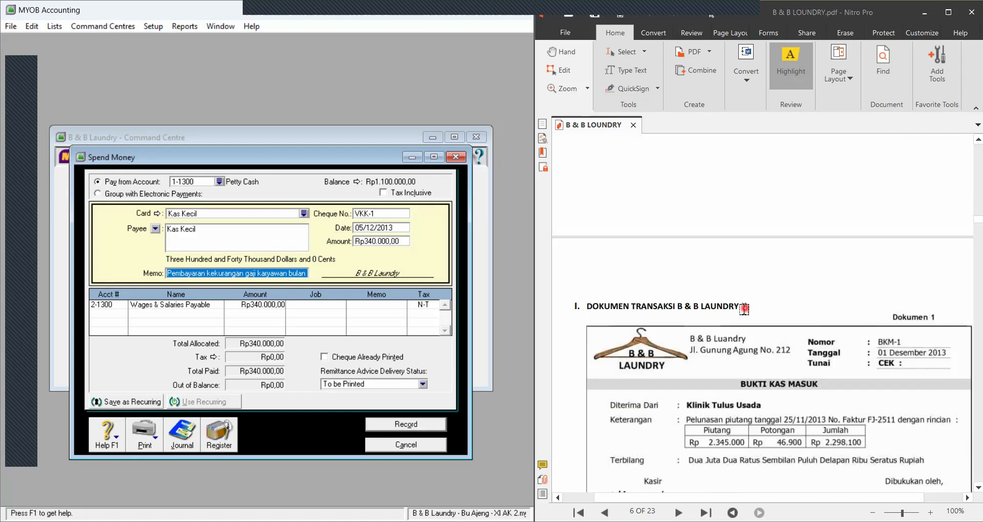
scroll(742, 309, "down", 10)
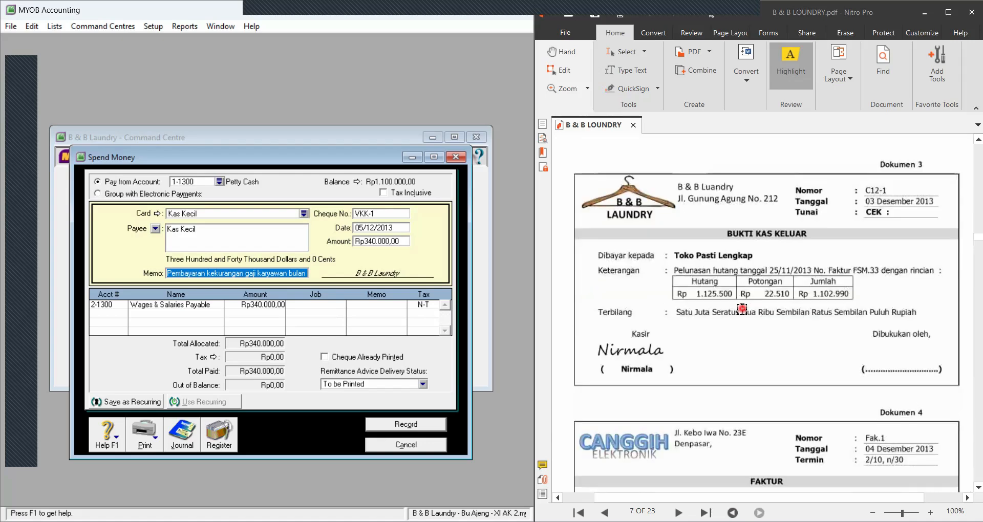
scroll(740, 307, "down", 8)
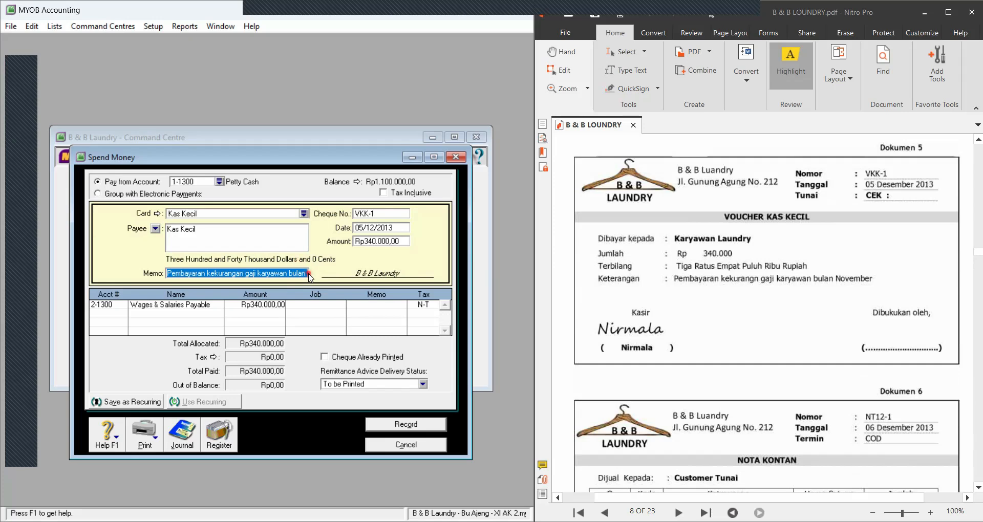
left_click(290, 273)
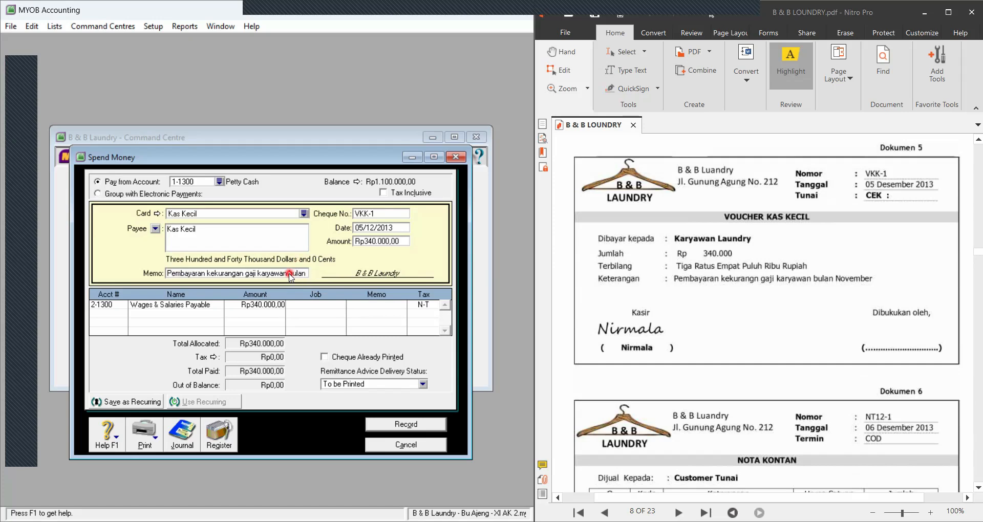
key("ctrl+r")
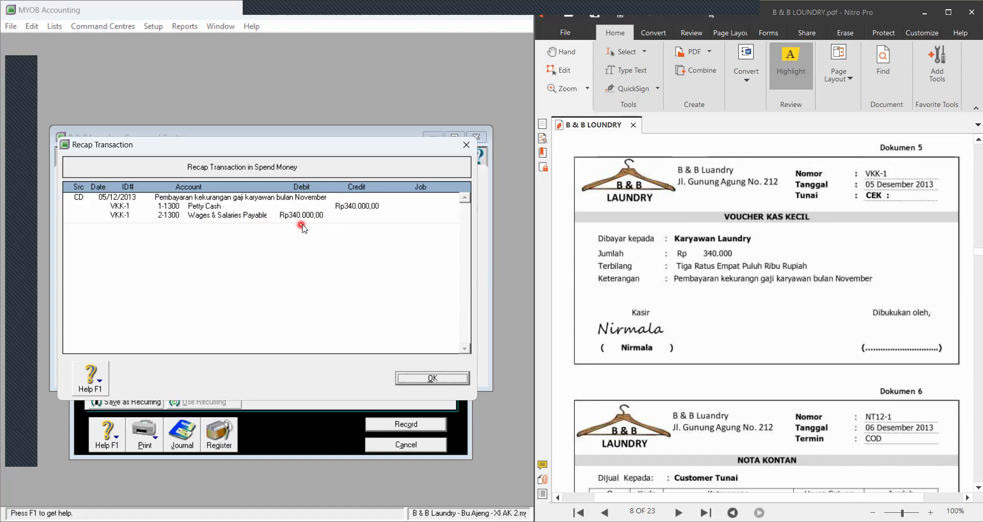
left_click(423, 382)
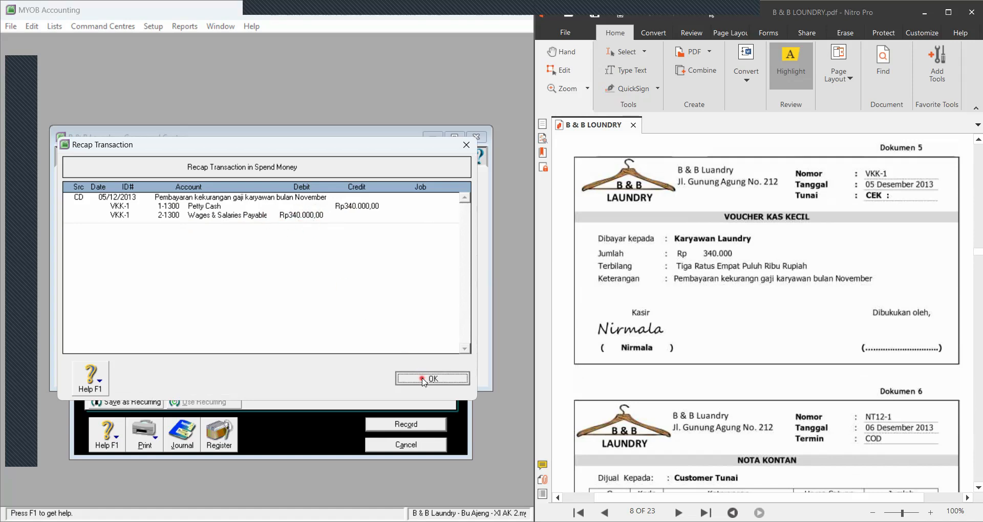
Record the VKK-1 petty cash payment and close the Spend Money window
left_click(403, 425)
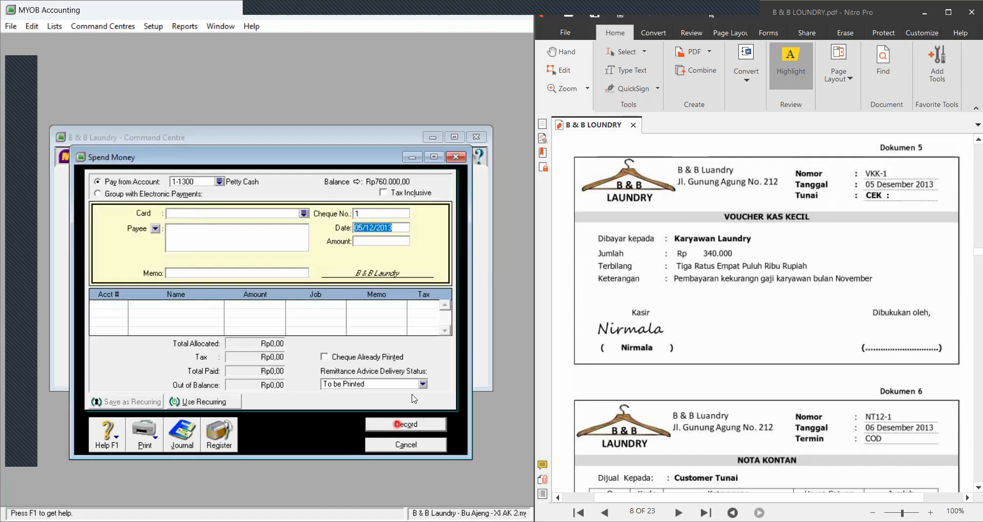
left_click(453, 159)
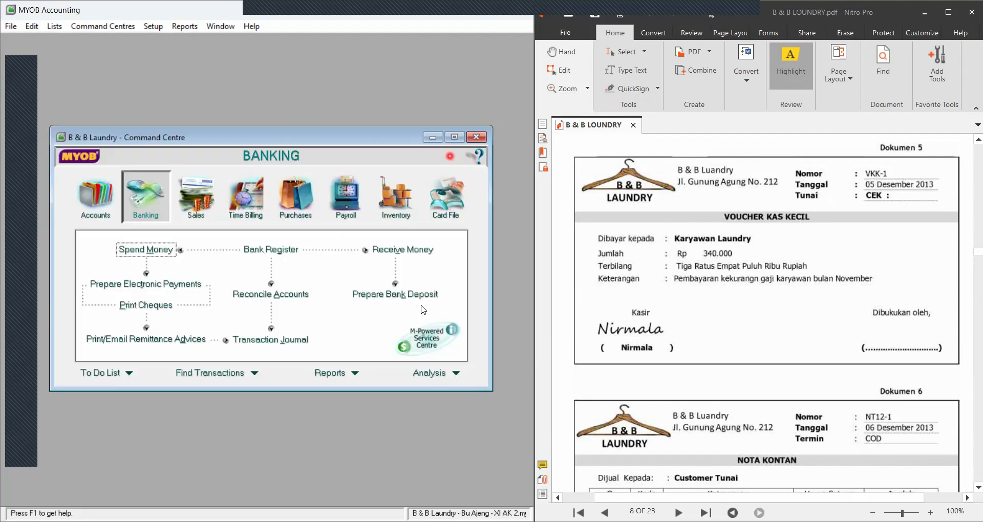
Start a new item sale for the cash note in document 6
scroll(737, 354, "down", 4)
scroll(737, 354, "down", 3)
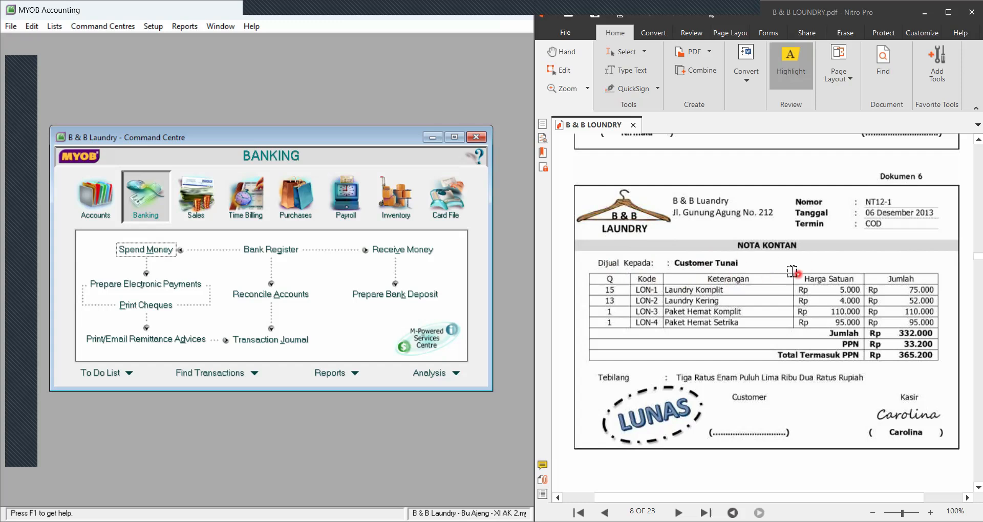
left_click(195, 211)
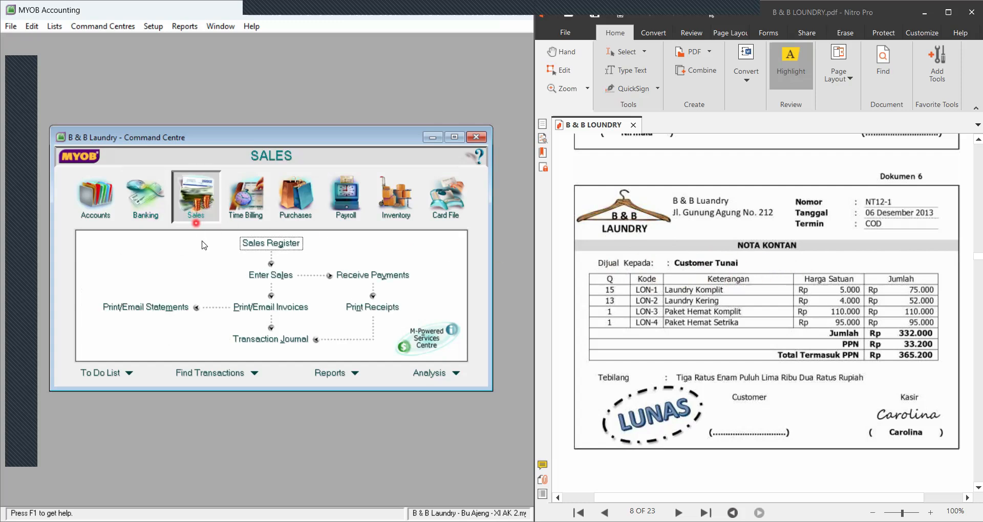
left_click(260, 279)
left_click_drag(377, 163, 339, 153)
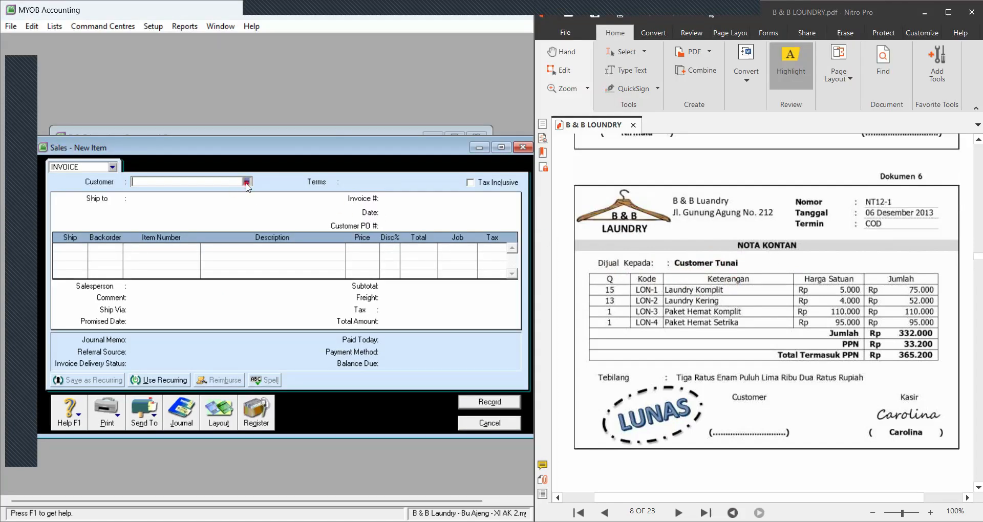
Create a new customer card named Customer Tunai and fill in its card ID as the next in the existing sequence
left_click(247, 182)
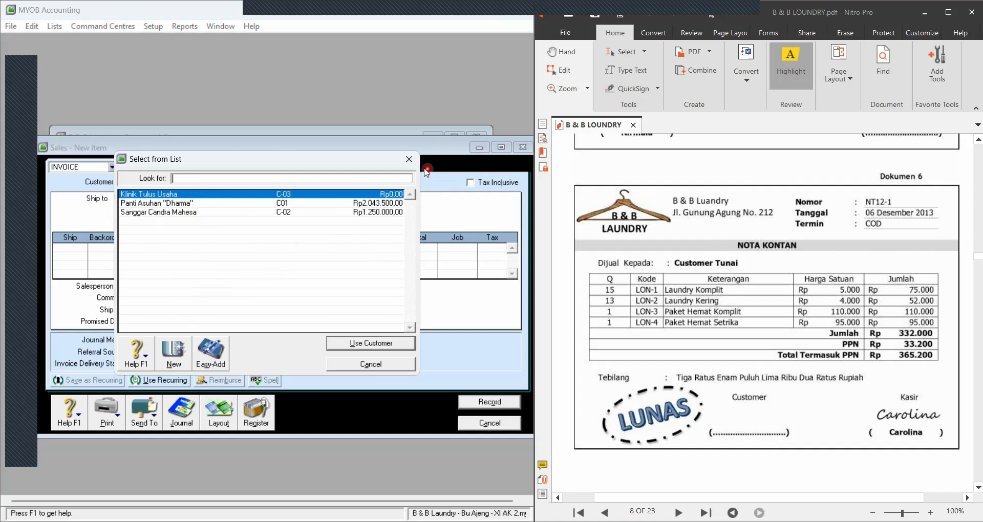
left_click(408, 165)
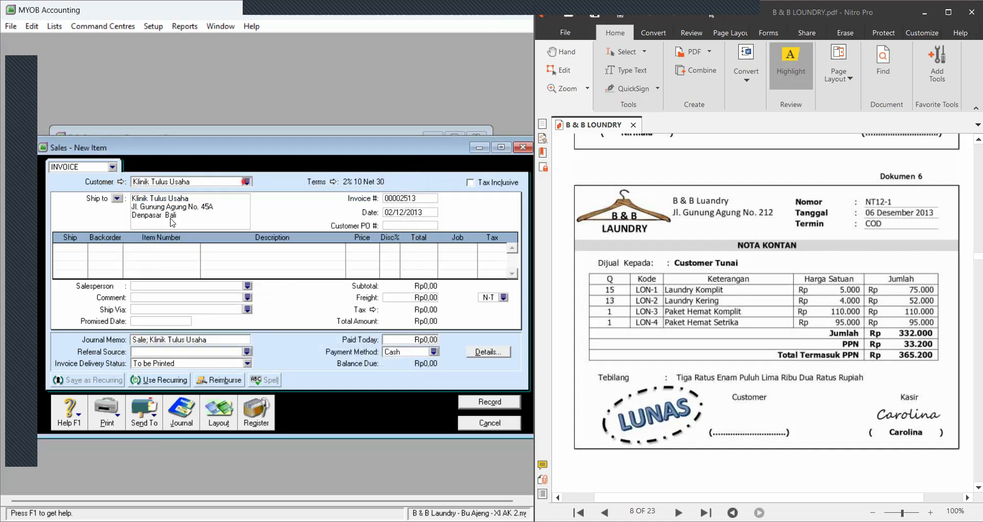
left_click(246, 182)
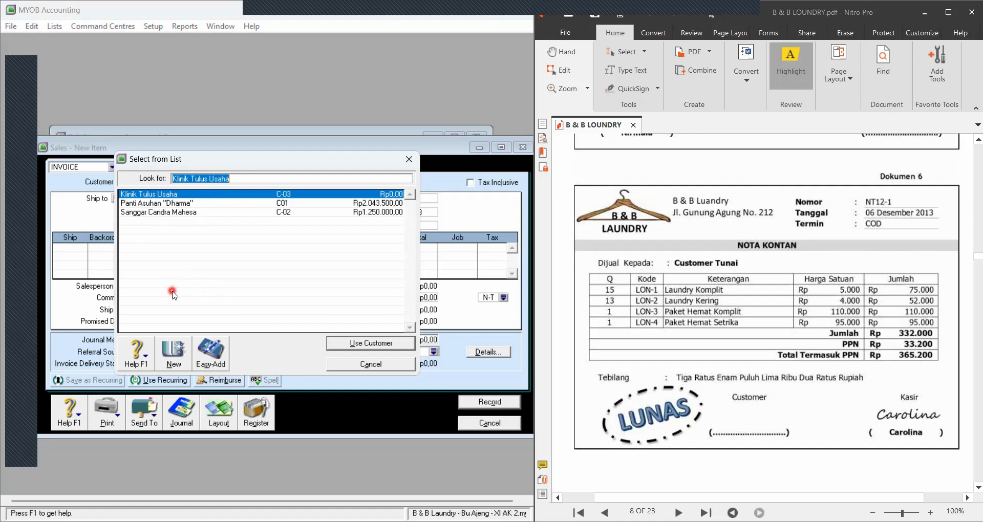
left_click(178, 357)
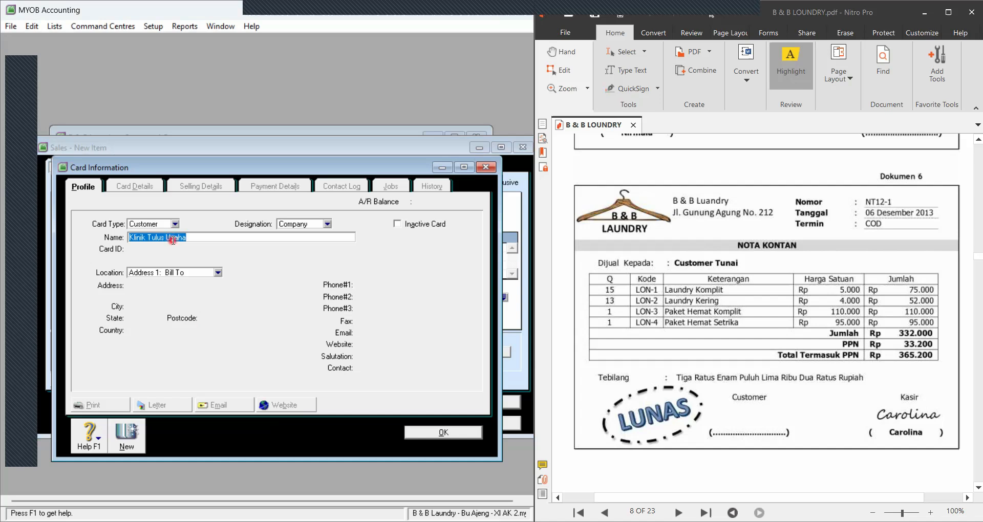
type("C")
key("BackSpace")
key("BackSpace")
key("BackSpace")
type("ustomer Tunai")
key("Tab")
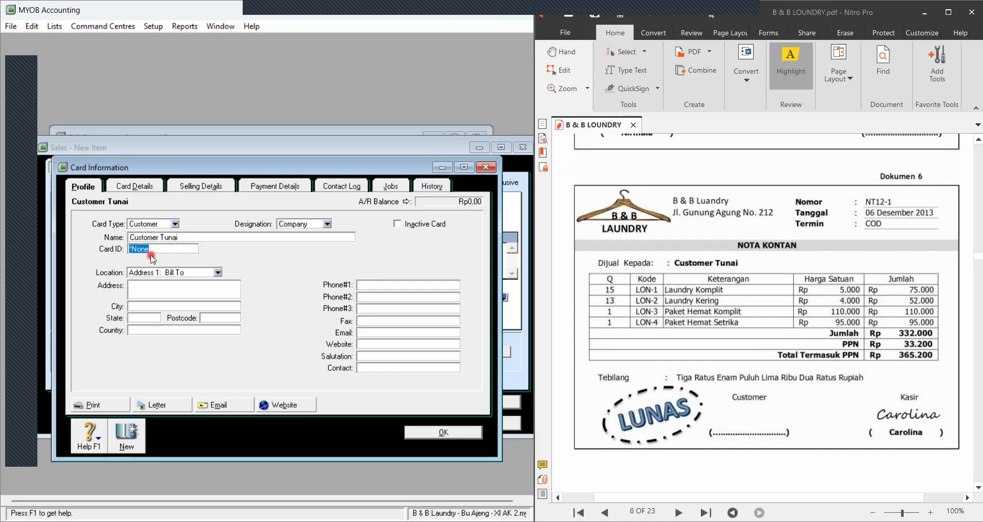
type("C-04")
left_click(418, 435)
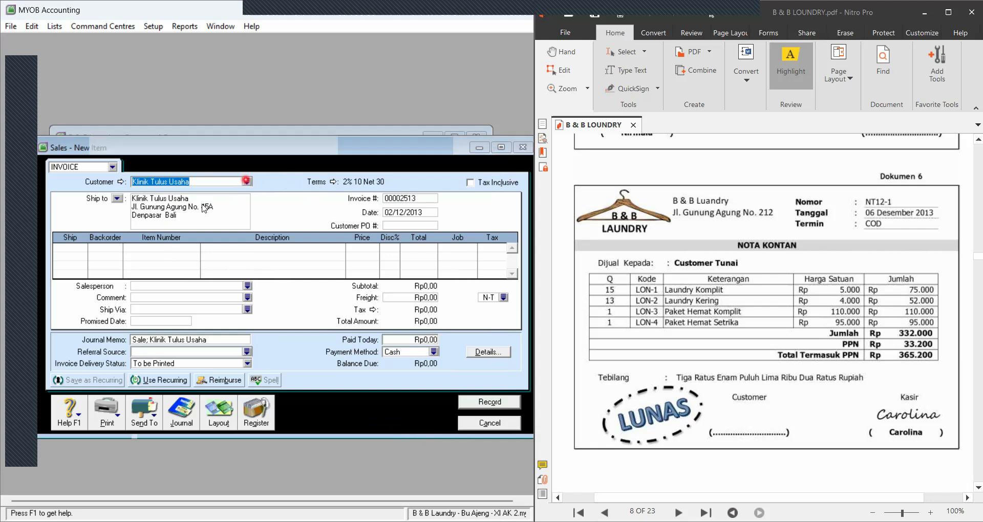
Assign the sale to Customer Tunai with invoice number NT12-1 and date 06/12/2013
left_click(247, 183)
left_click(177, 195)
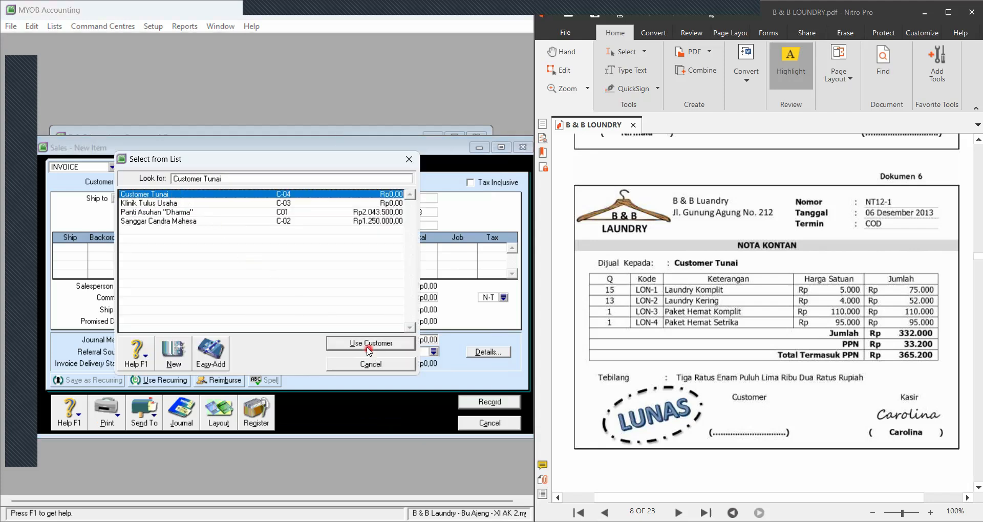
left_click(369, 344)
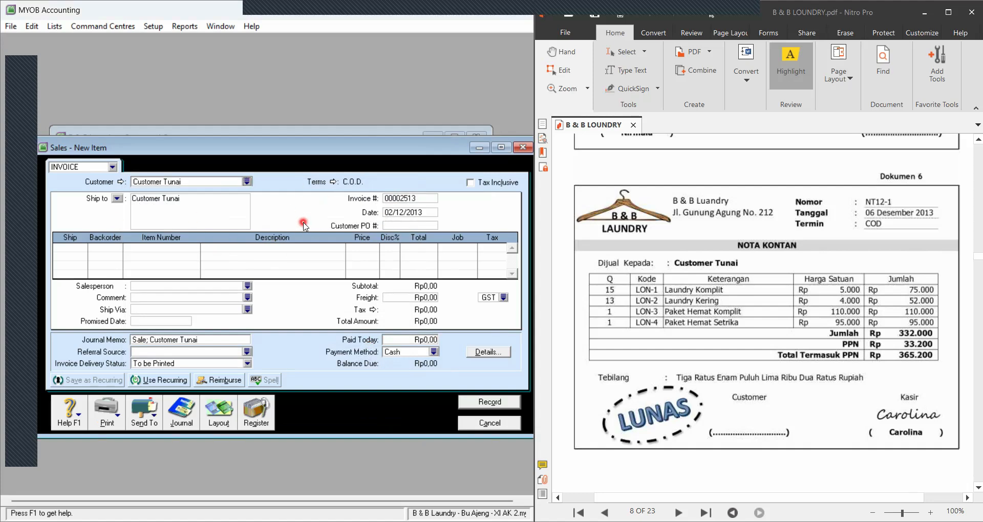
left_click(400, 201)
type("NT12-1")
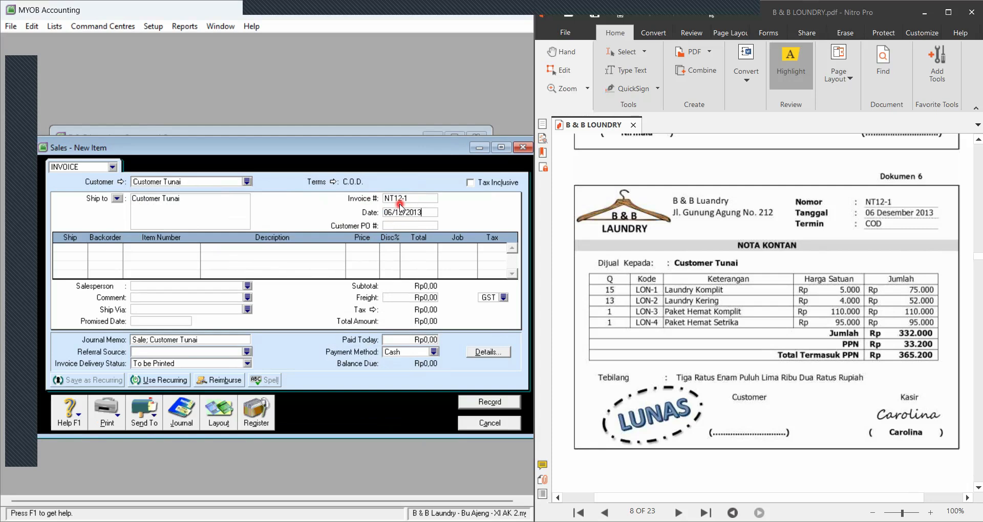
Add 15 units of LON-1 Laundry Komplit as the invoice's first item line
left_click(72, 248)
key("Tab")
key("Tab")
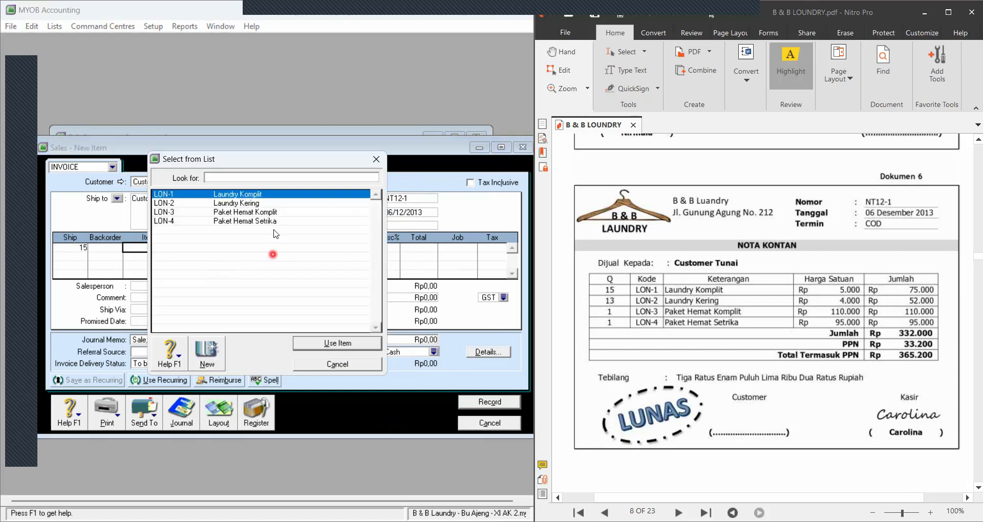
left_click(321, 348)
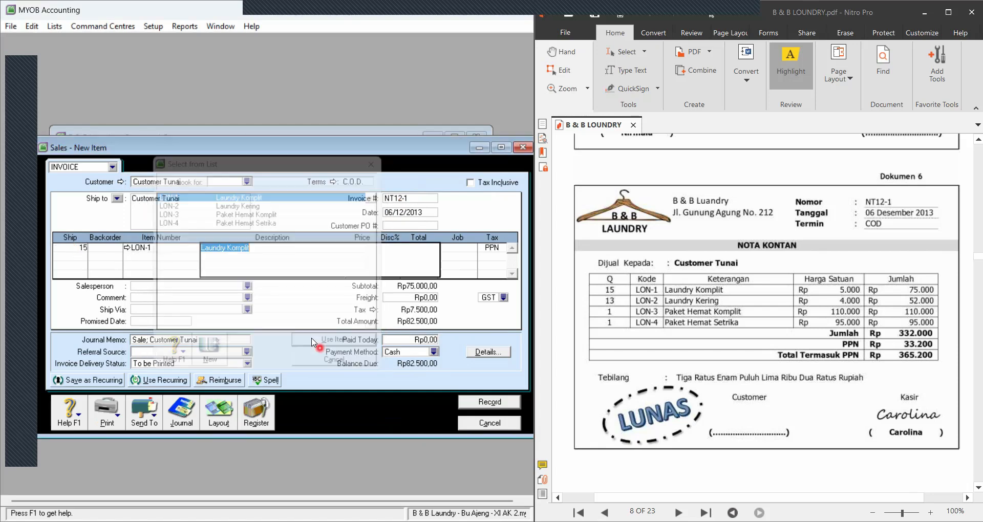
key("Tab")
key("Tab")
key("Tab")
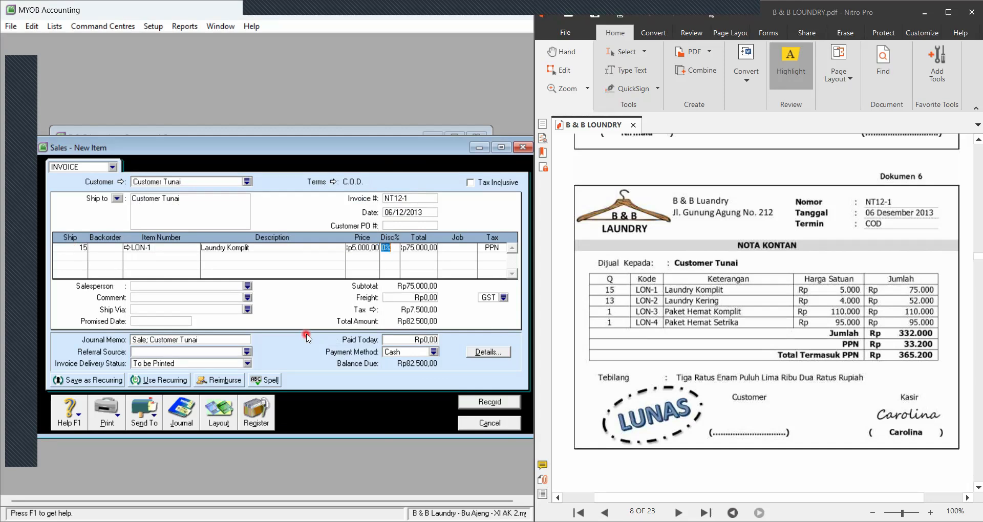
key("Tab")
key("Tab")
Add 13 units of LON-2 Laundry Kering as the invoice's second item line
type("13")
key("Tab")
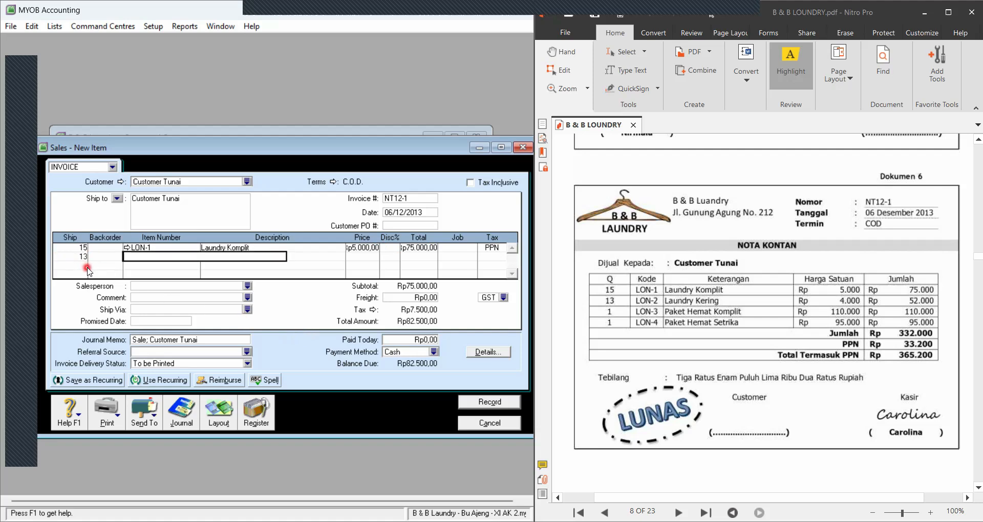
key("Tab")
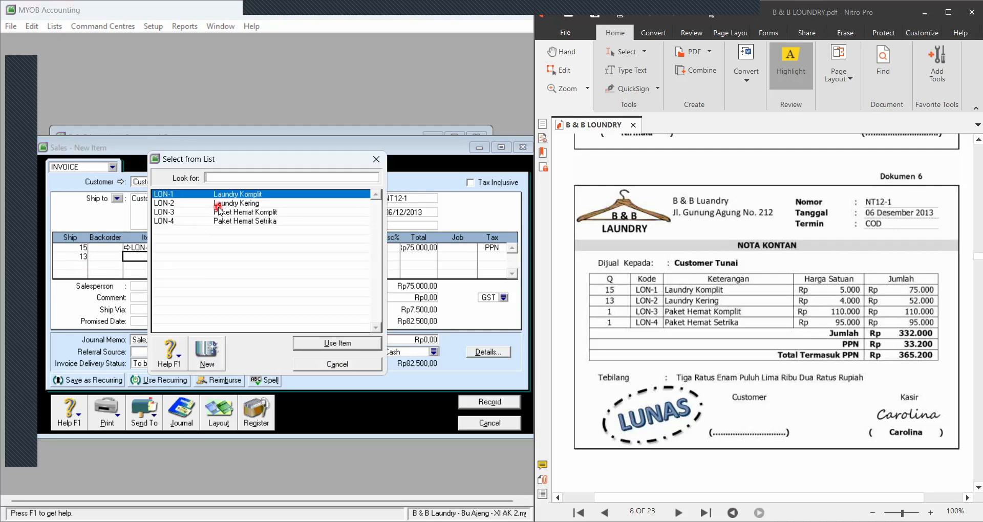
left_click(226, 204)
left_click(317, 350)
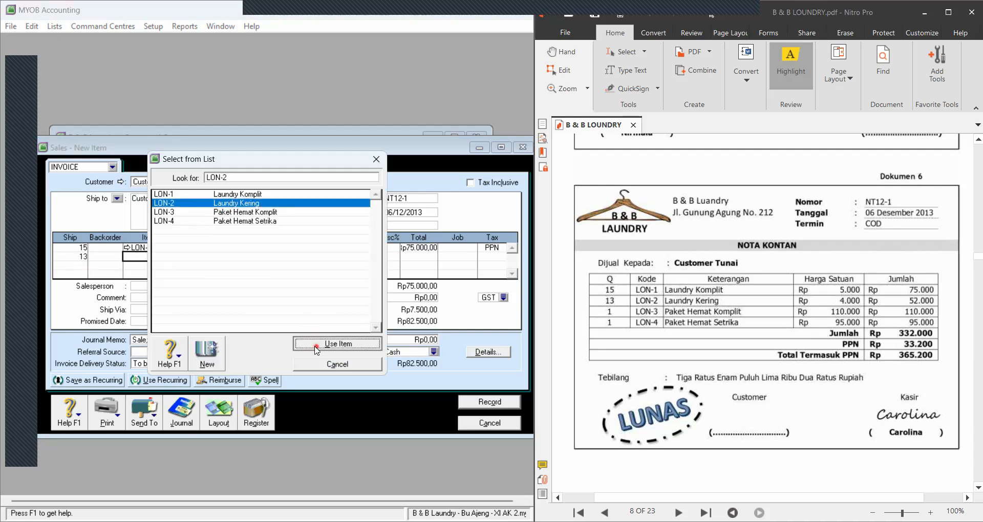
key("Tab")
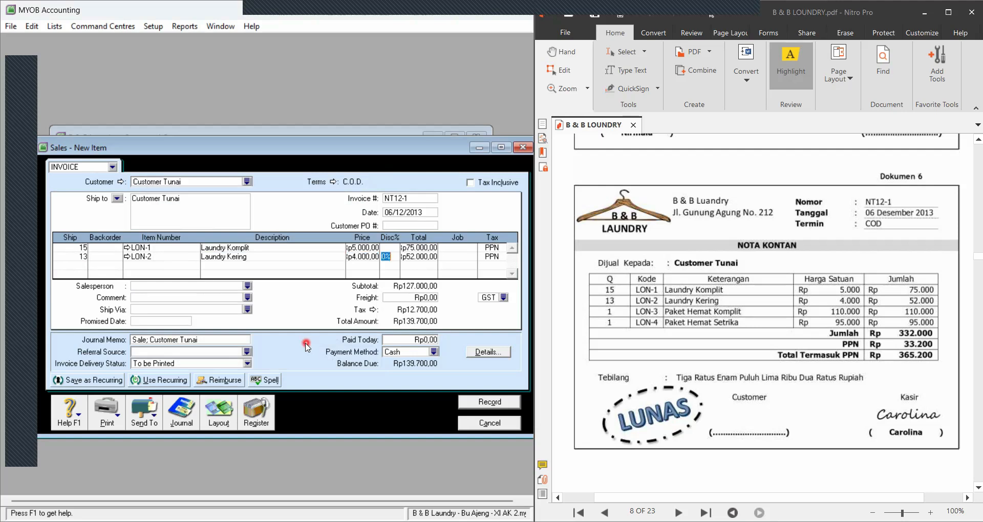
key("Tab")
key("Tab")
key("Tab")
Add 1 unit of LON-3 Paket Hemat Komplit as the invoice's third item line
type("1")
key("Tab")
key("Tab")
key("Tab")
left_click(231, 213)
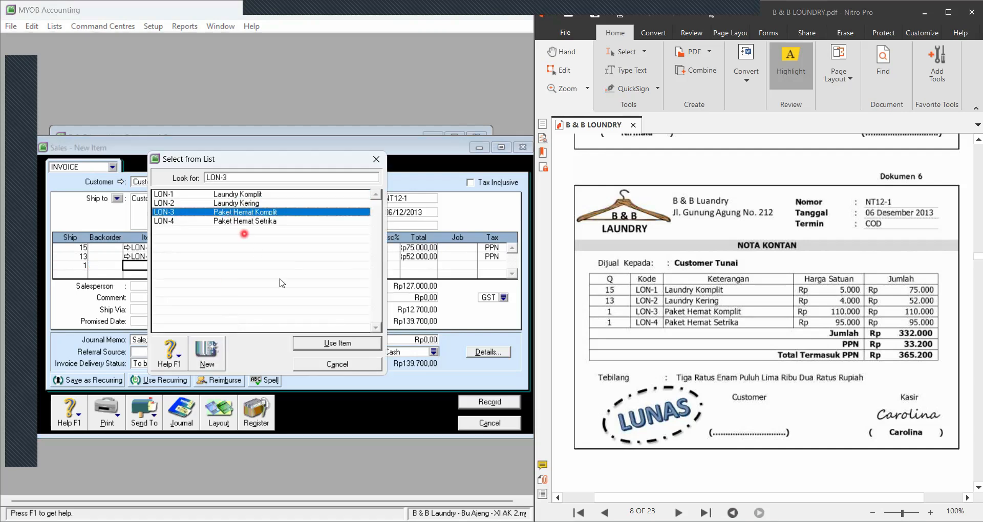
left_click(306, 344)
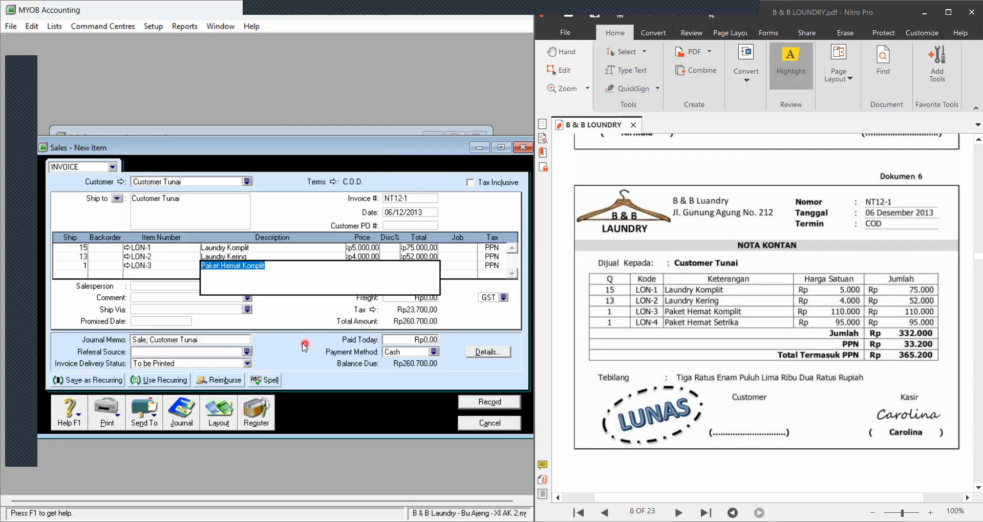
key("Tab")
key("Tab")
key("Tab")
key("Tab")
key("Tab")
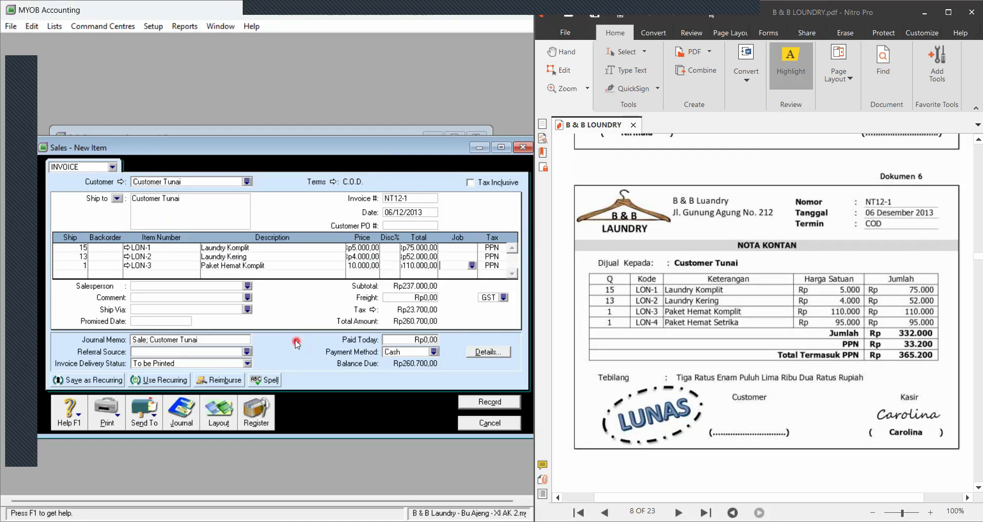
key("Tab")
key("Tab")
Add 1 unit of LON-4 Paket Hemat Setrika as the invoice's fourth item line
type("1")
key("Tab")
key("Tab")
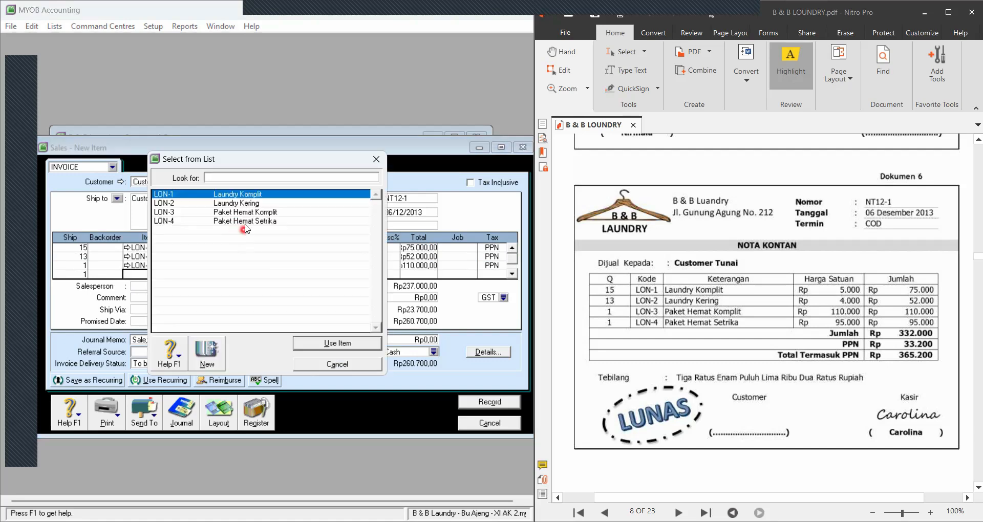
left_click(236, 222)
left_click(319, 346)
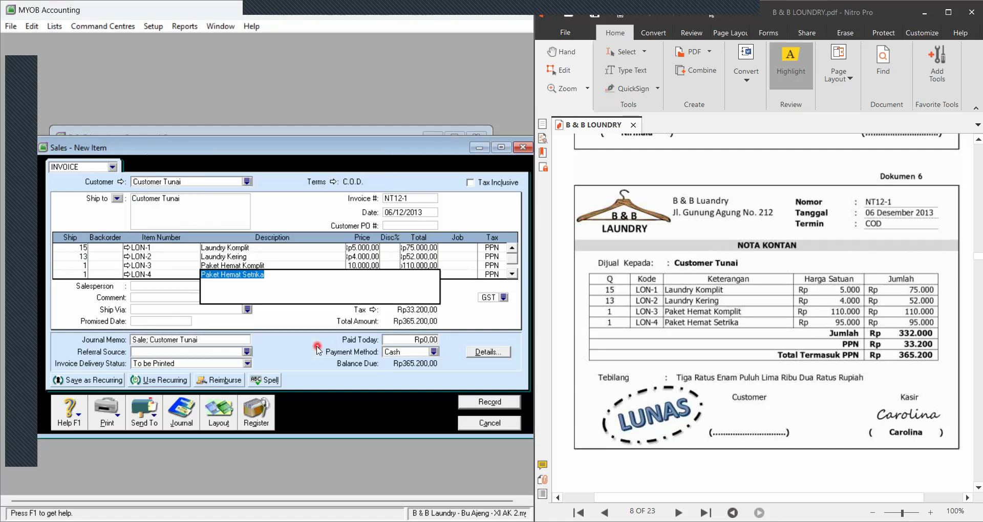
key("Tab")
key("Tab")
key("Tab")
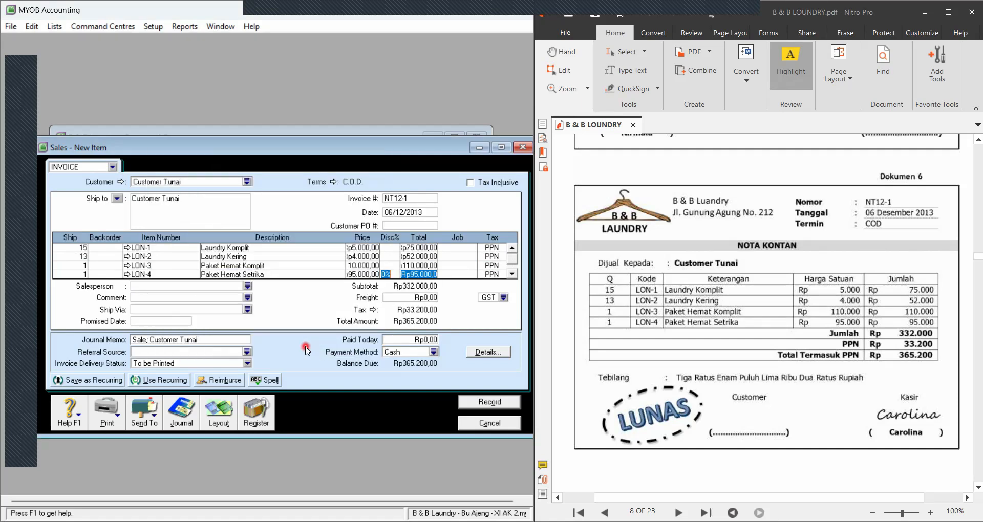
key("Tab")
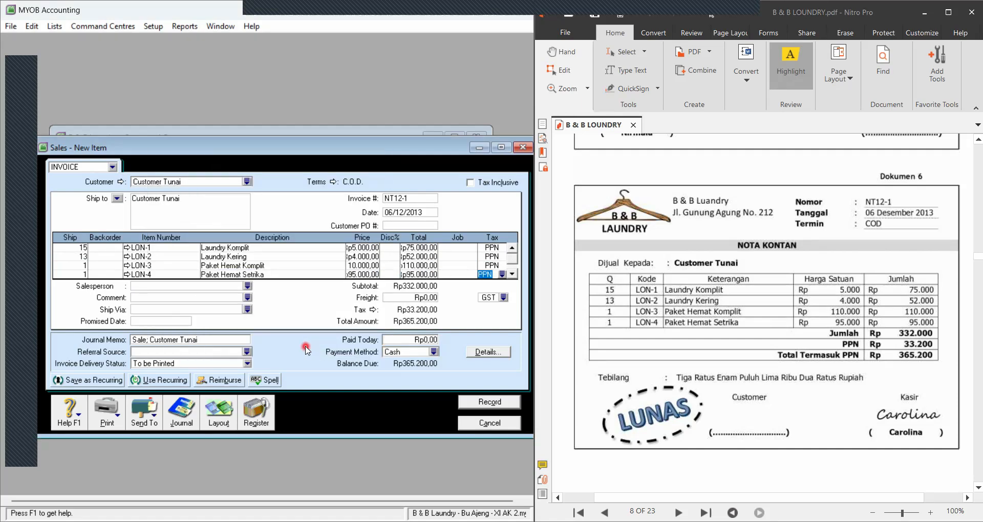
key("Tab")
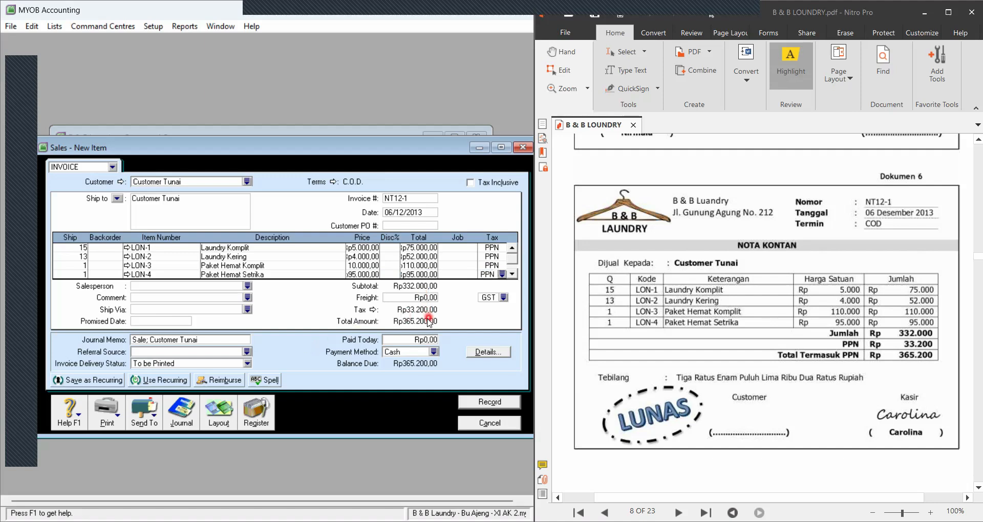
key("Tab")
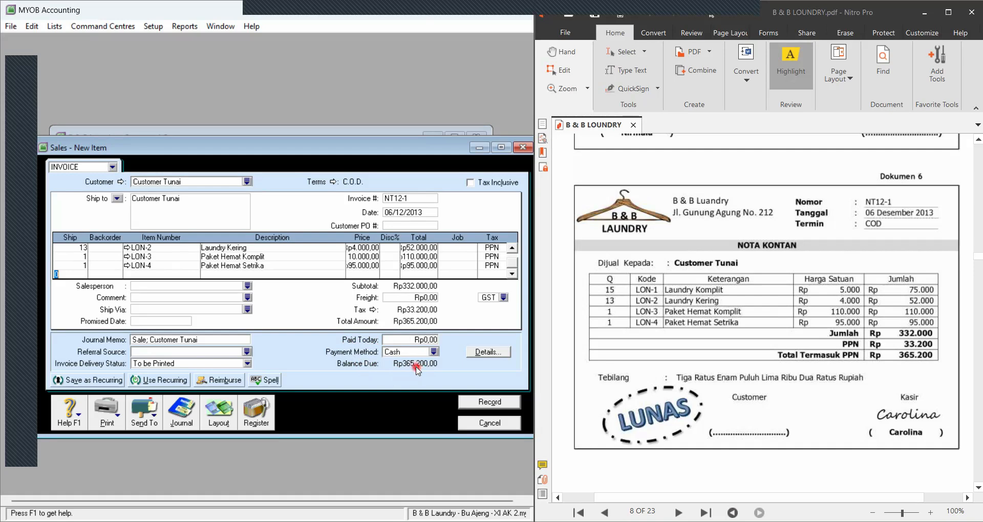
Enter Rp365.200 as the amount paid today for the cash sale and check its payment method
left_click(409, 340)
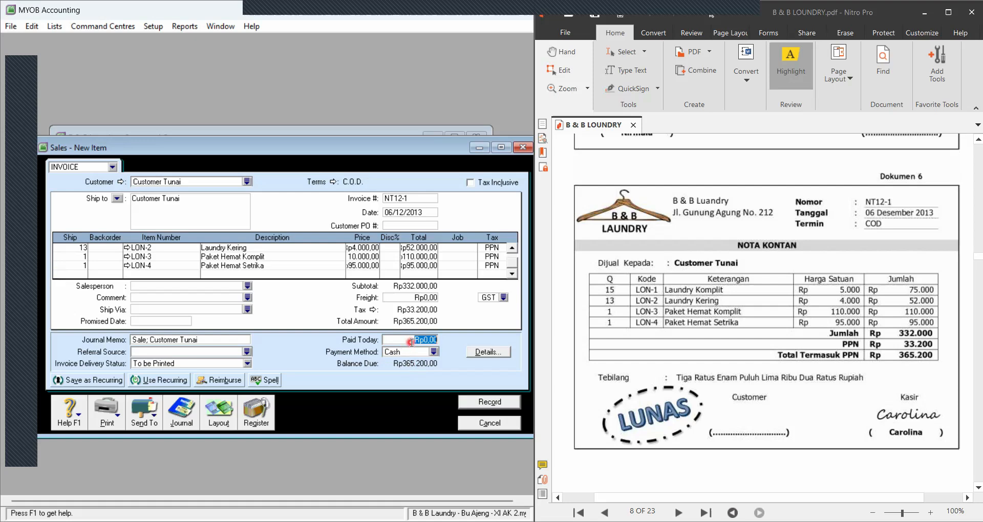
type("365200")
key("Tab")
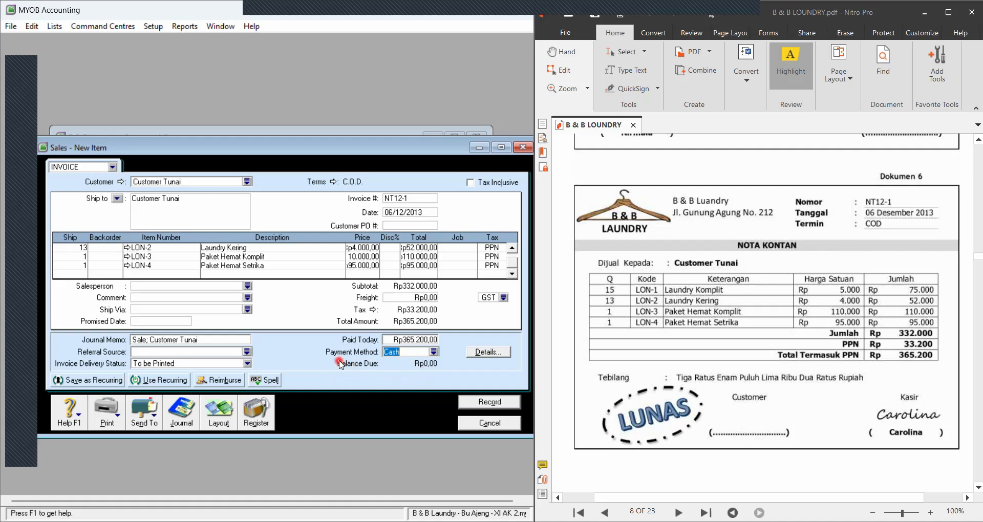
left_click(437, 353)
left_click(352, 341)
Review the sale's transaction recap and record invoice NT12-1
key("ctrl+r")
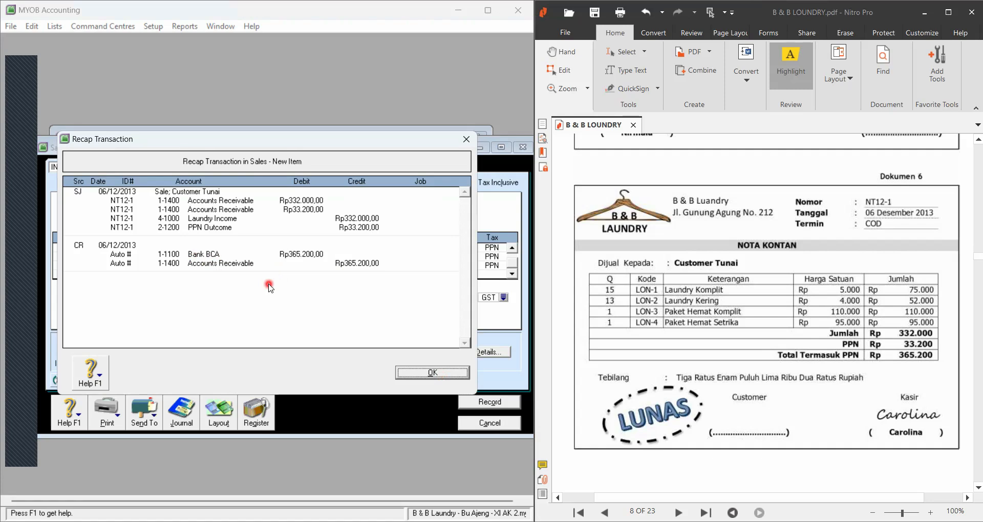
left_click(415, 378)
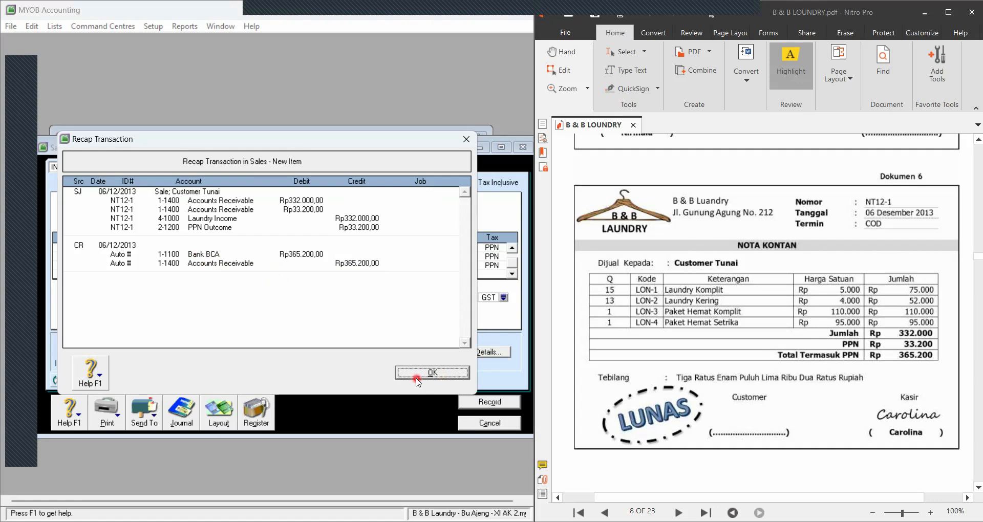
left_click(491, 402)
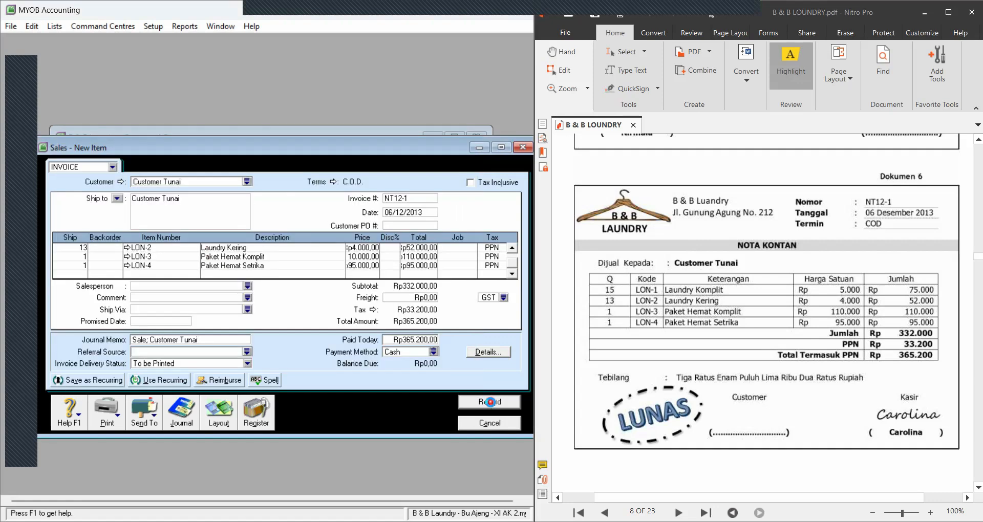
Ignore all spelling suggestions for the item descriptions so the sale is recorded, and close the sales entry form
left_click(599, 287)
left_click(595, 286)
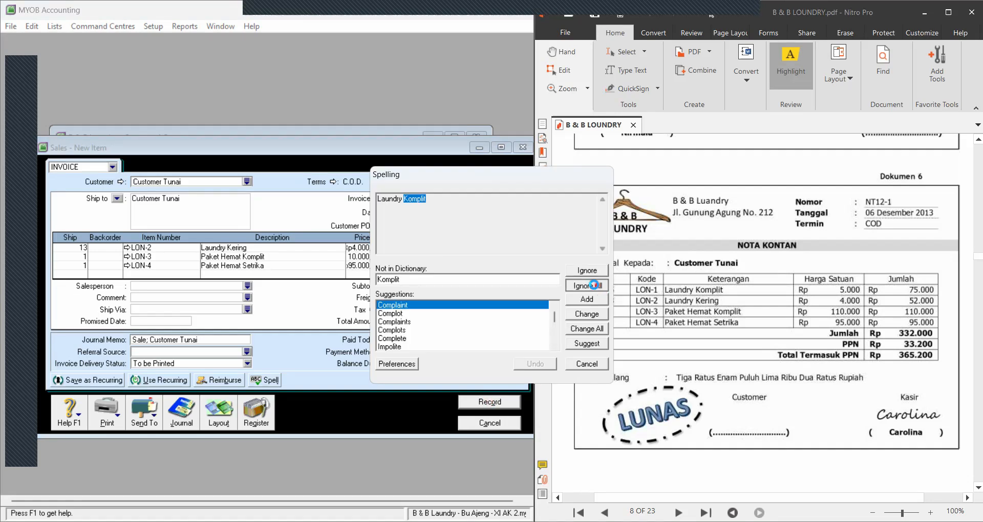
left_click(593, 286)
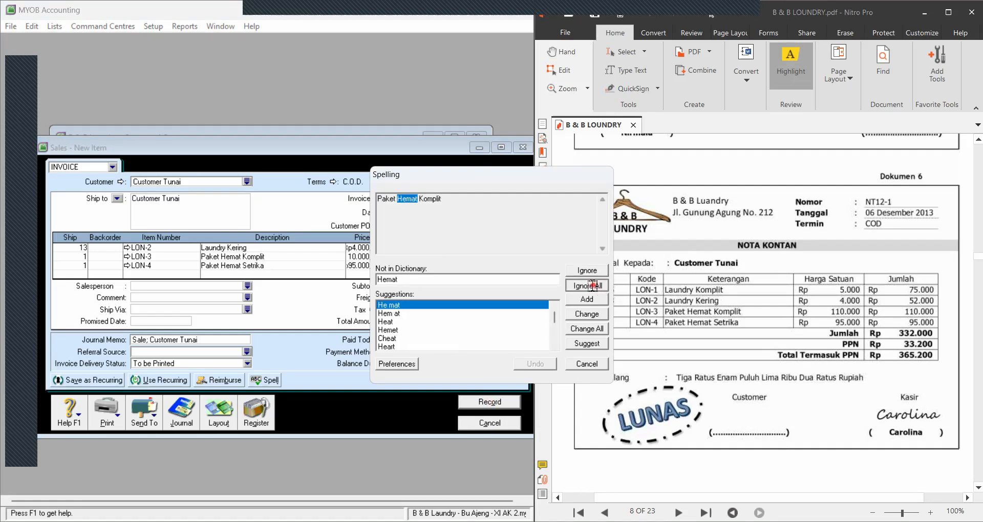
left_click(524, 148)
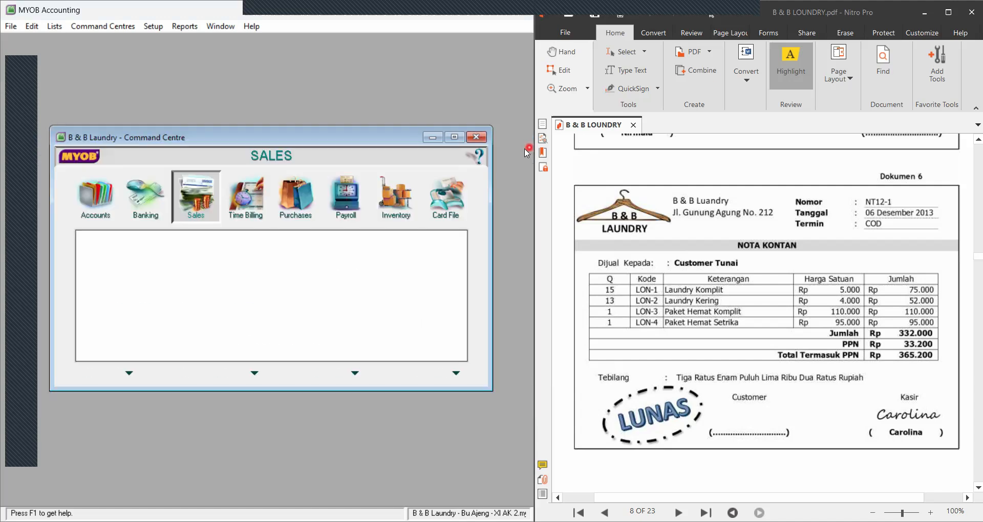
Start a Spend Money entry for document 7 and pay it from account 1-1300 Petty Cash
scroll(801, 262, "down", 5)
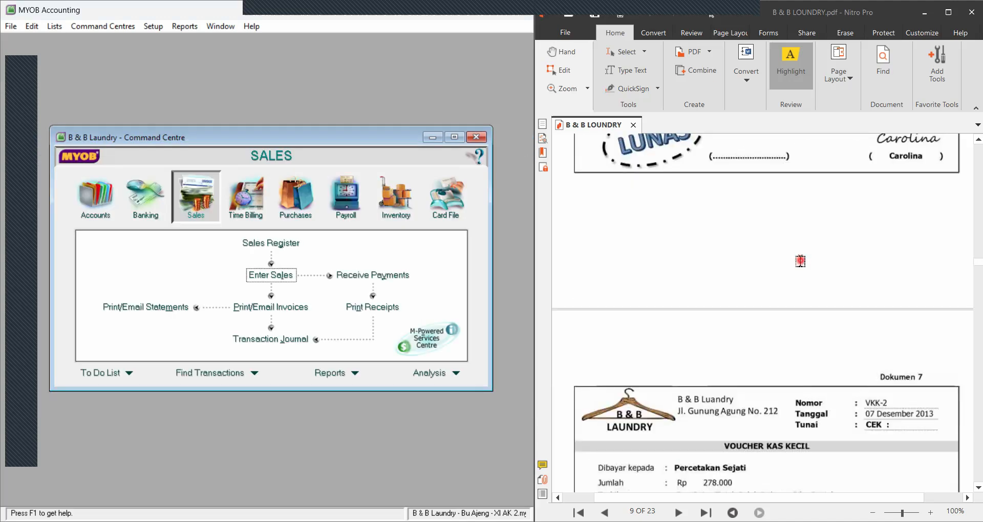
scroll(801, 262, "up", 1)
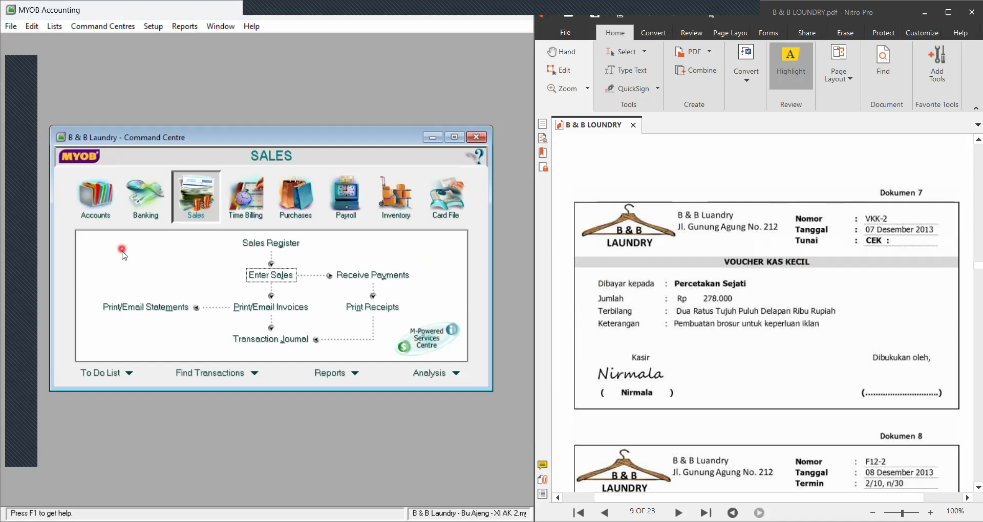
left_click(143, 202)
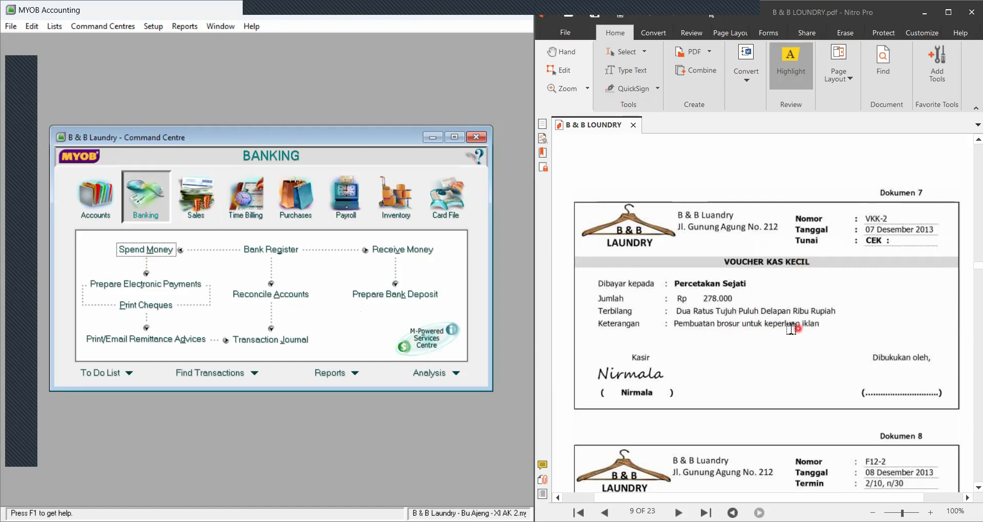
left_click(147, 251)
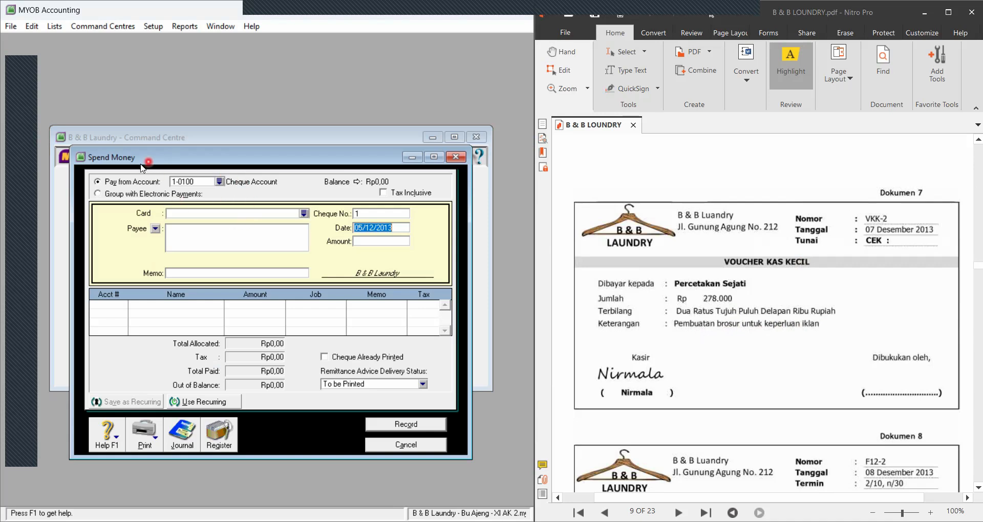
left_click(219, 182)
left_click(213, 261)
left_click(337, 349)
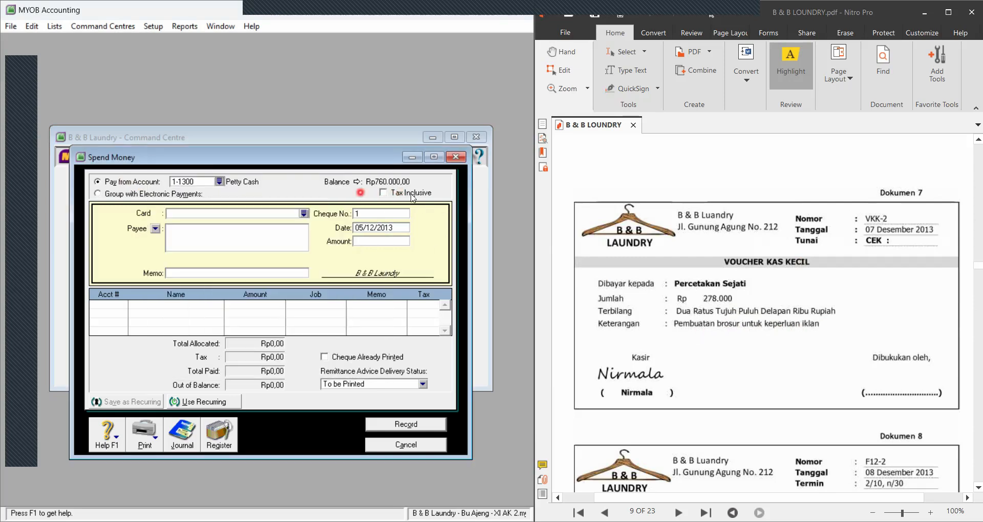
Set the payment's cheque number to VKK-2, the date to 07/12/2013 and the amount to Rp278.000
left_click(371, 214)
type("VKK-2")
key("Tab")
type("0")
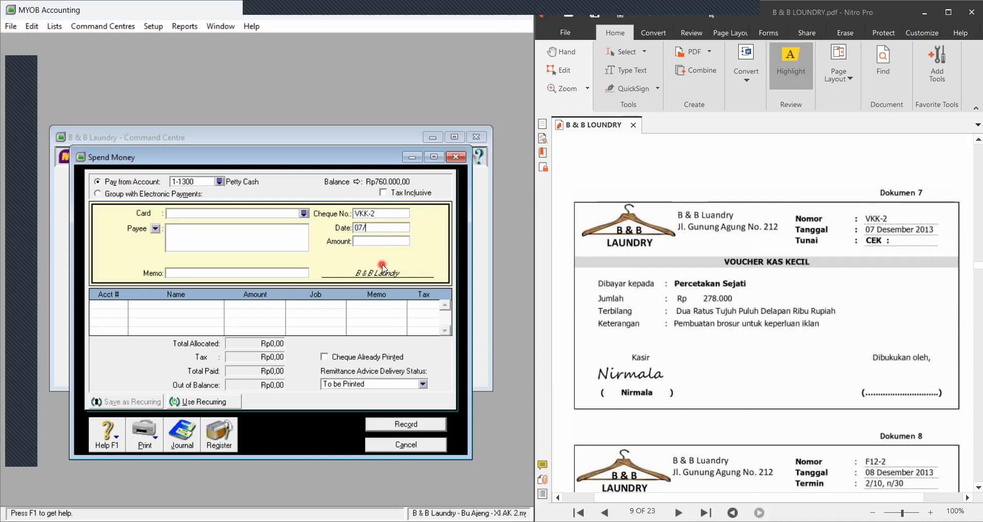
type("7/12/2013")
key("Tab")
type("27800")
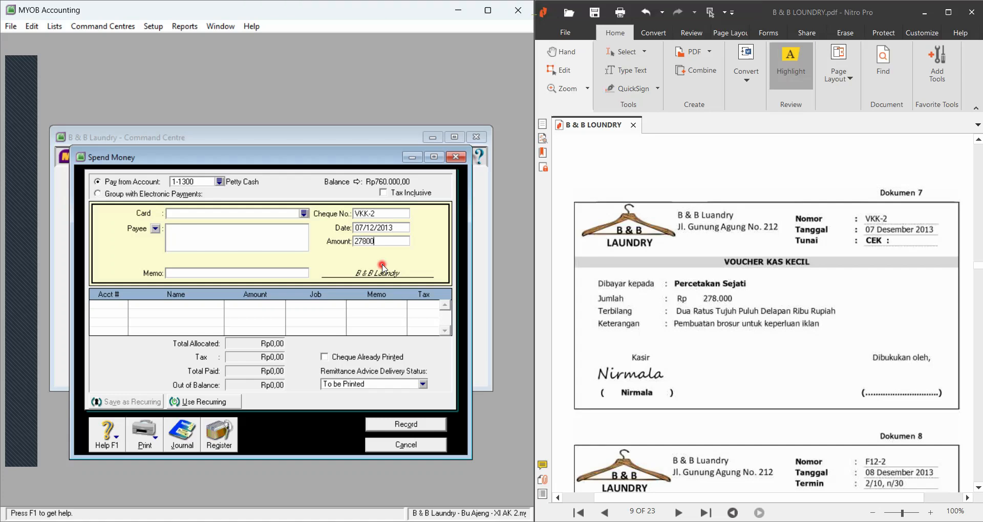
left_click(273, 218)
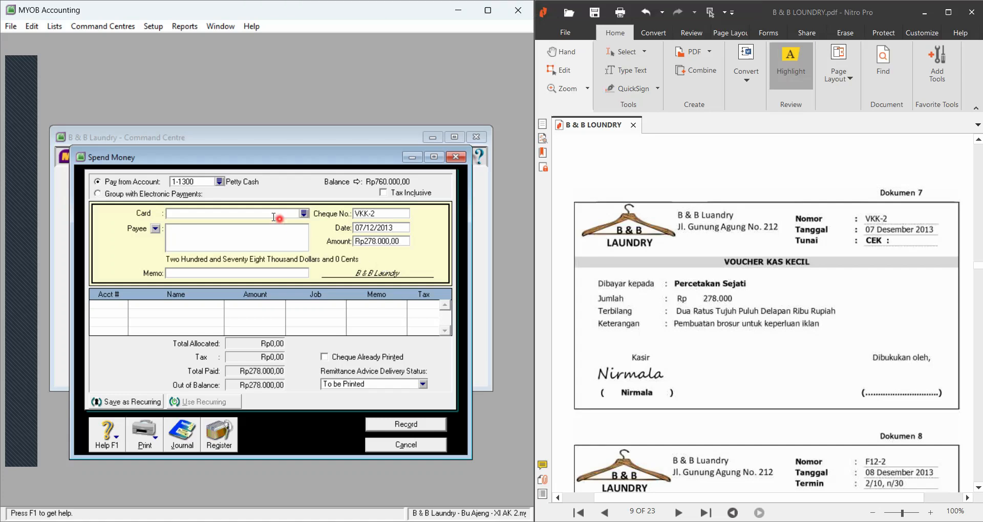
left_click(305, 215)
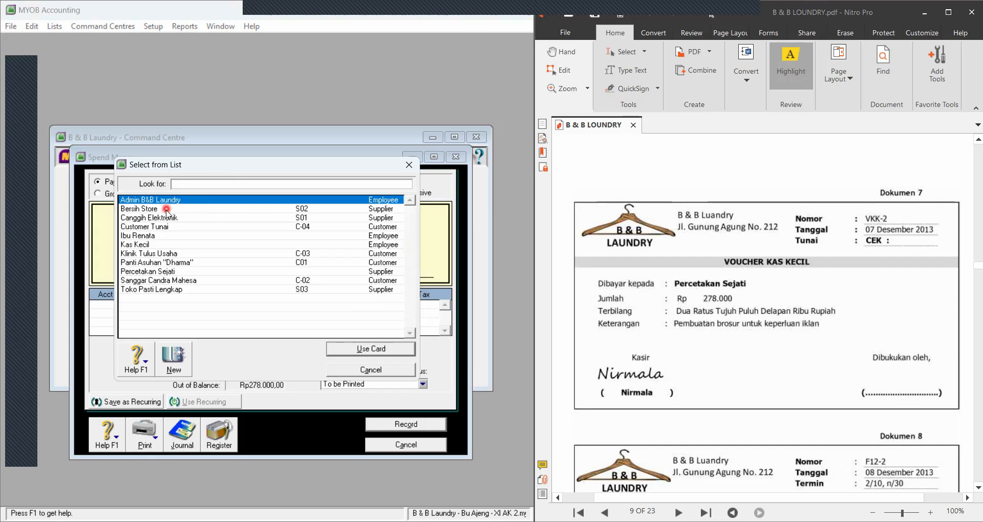
left_click(158, 272)
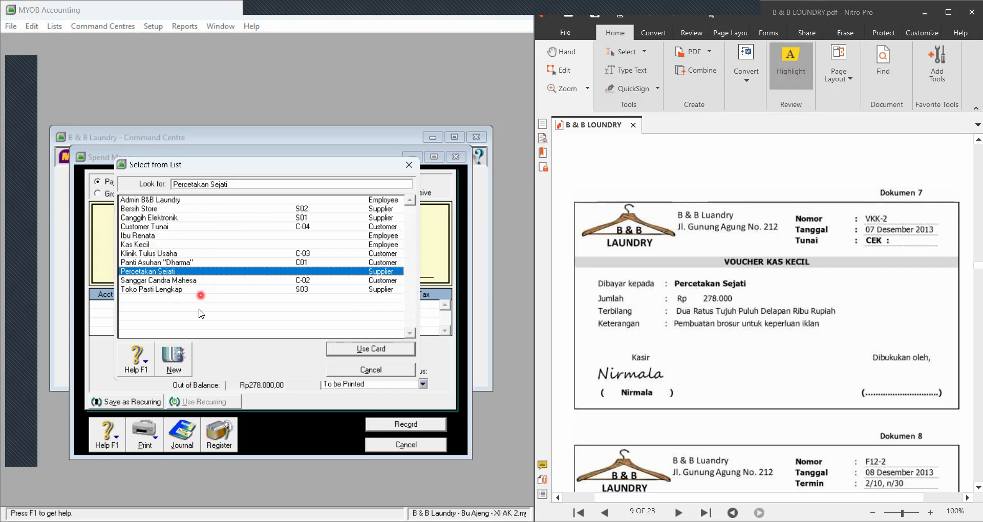
left_click(174, 357)
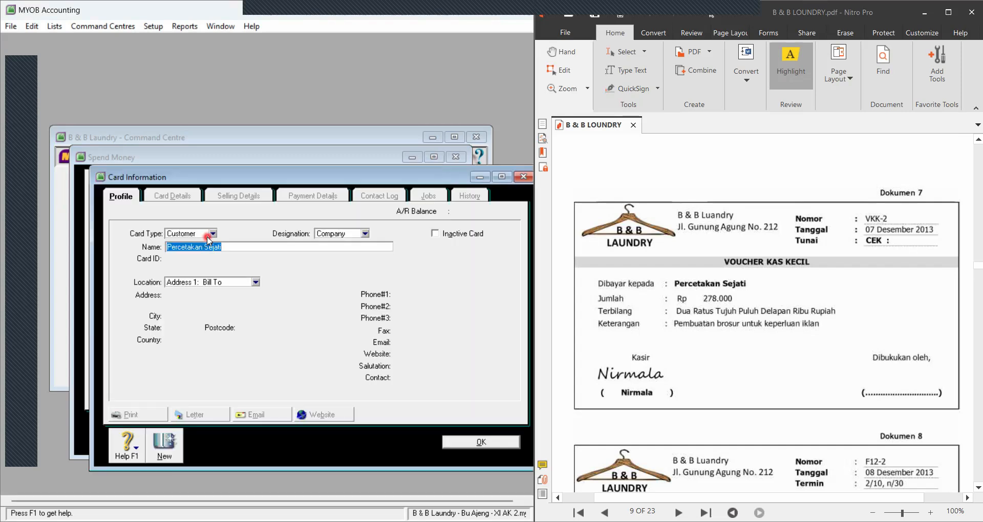
left_click(207, 235)
left_click(203, 254)
key("Escape")
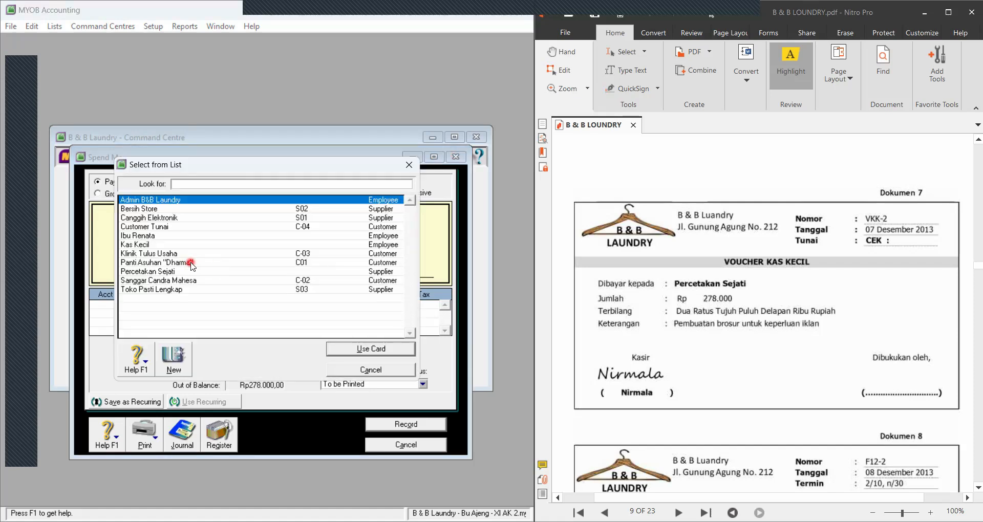
Use the supplier card Percetakan Sejati for the payment and enter the memo "Pembuatan brosur untuk keperluan iklan"
left_click(180, 271)
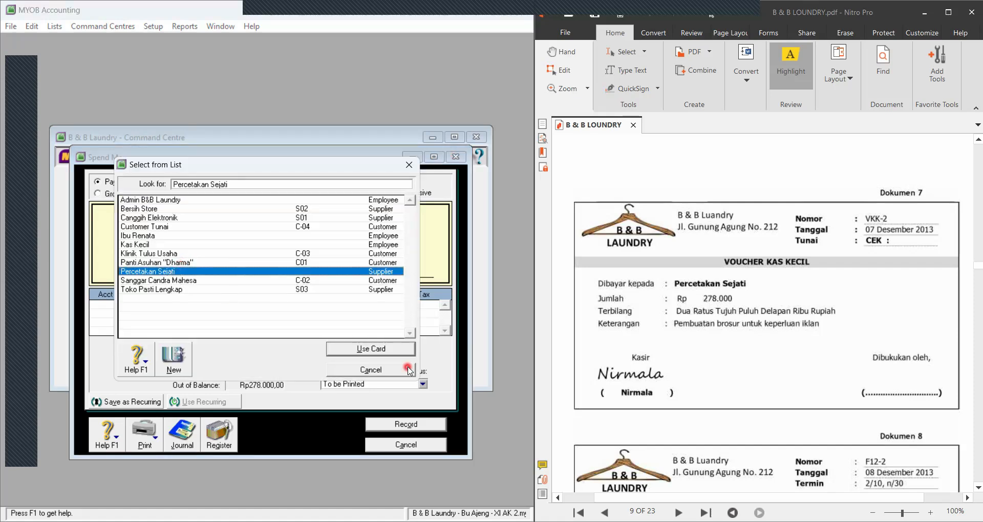
left_click(384, 350)
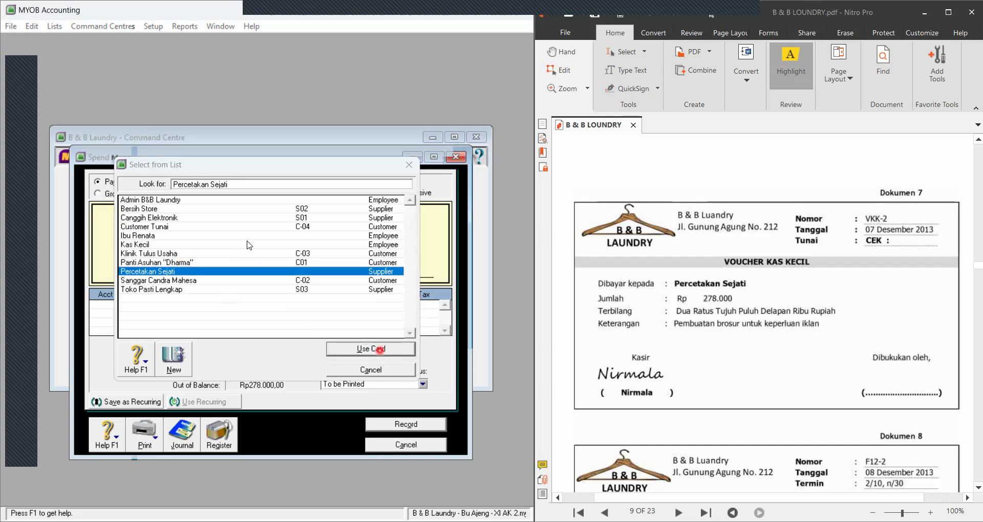
left_click(226, 273)
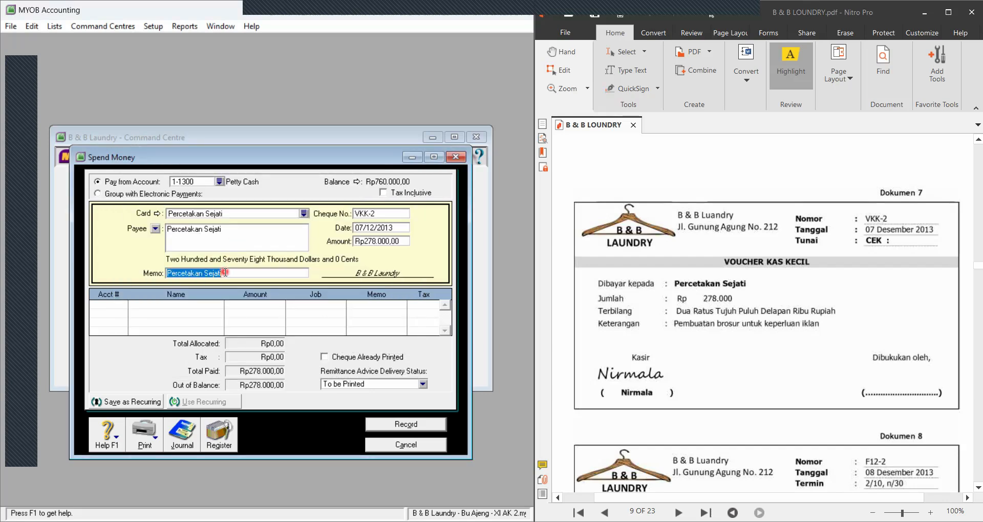
type("Pembua")
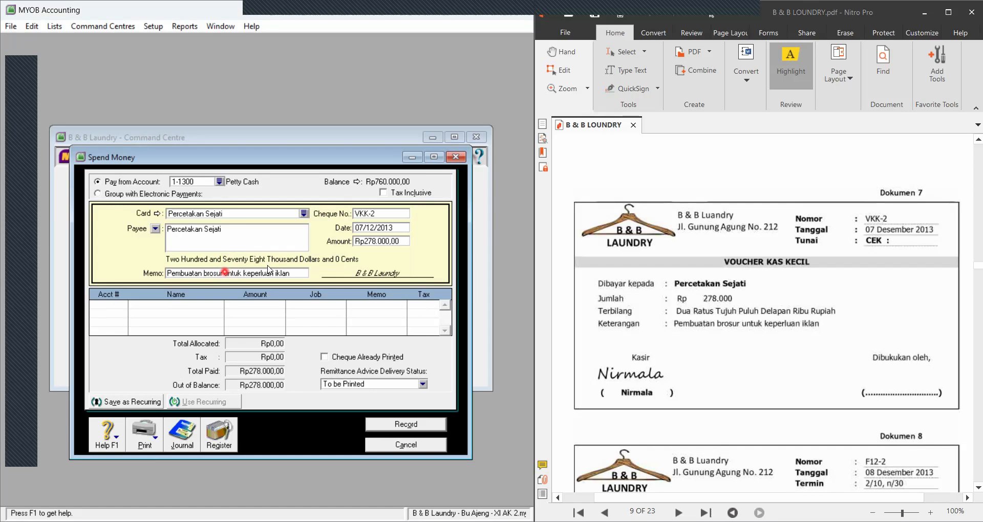
Allocate the payment's Rp278.000 to account 6-1200 Advertising expense
left_click(114, 304)
left_click(124, 304)
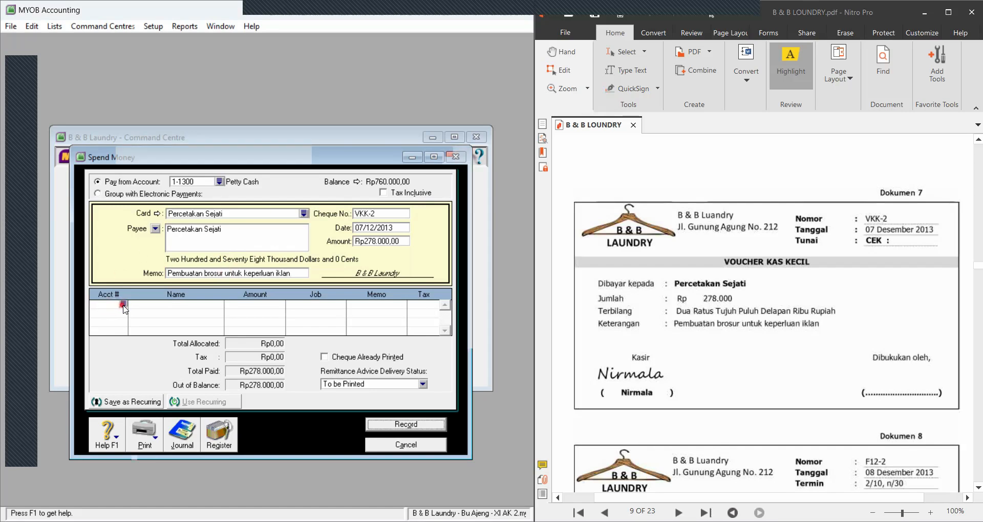
scroll(223, 299, "down", 1)
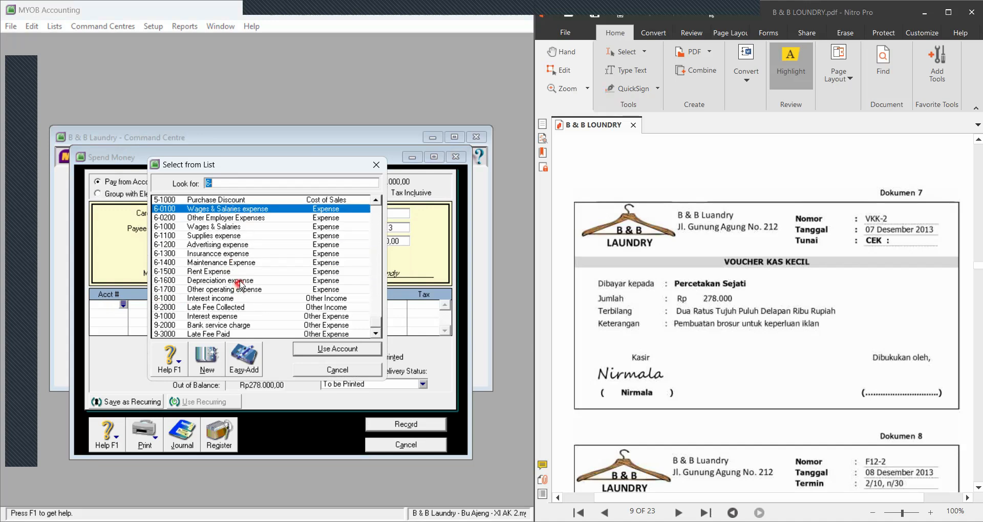
left_click(238, 246)
left_click(313, 346)
left_click(243, 332)
key("Tab")
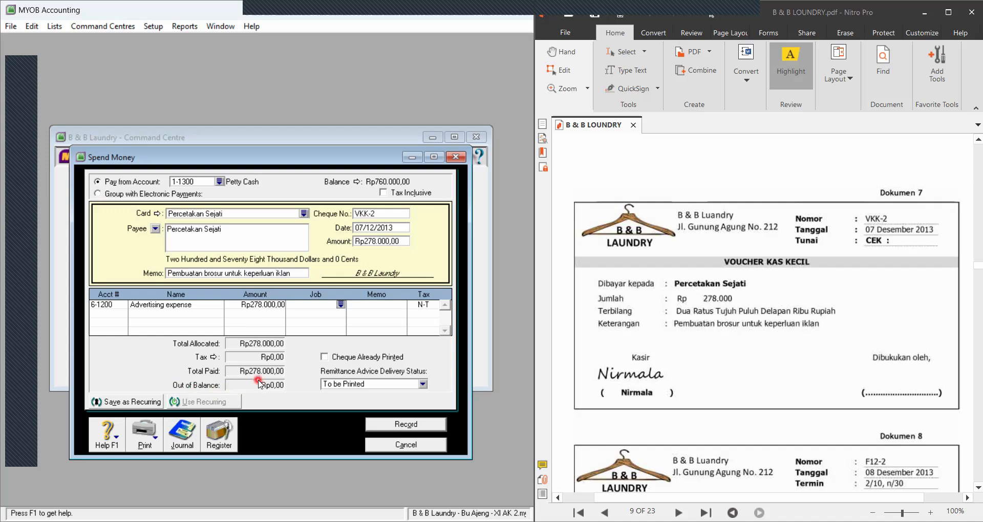
Review the transaction recap of payment VKK-2, record it and close the Spend Money form
key("ctrl+r")
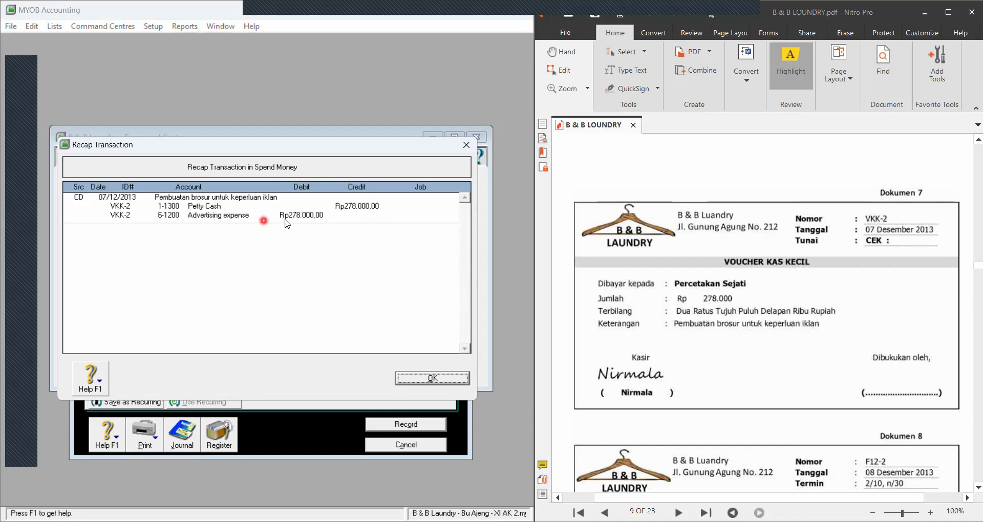
left_click(428, 382)
left_click(403, 425)
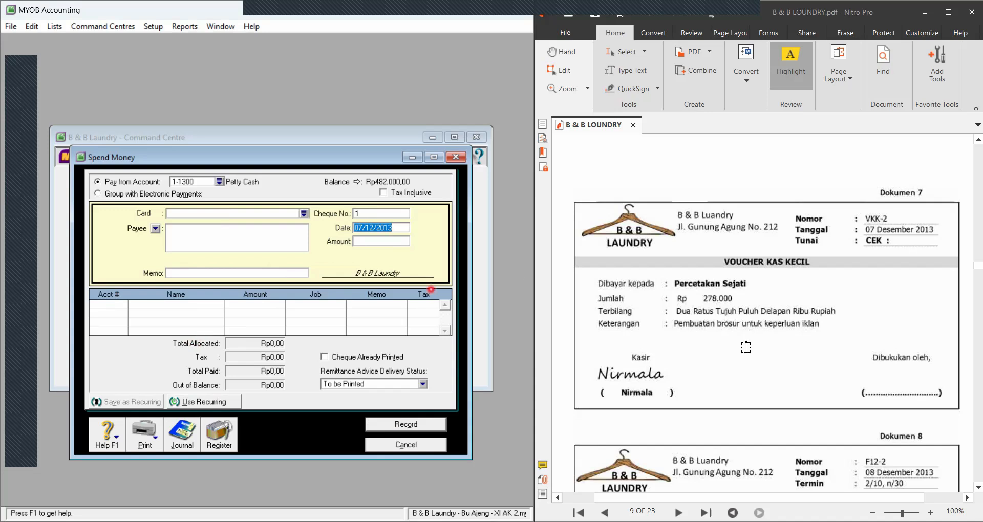
key("Escape")
Bring up document 8 and start a new sales invoice for customer Klinik Tulus Usaha
scroll(747, 347, "down", 7)
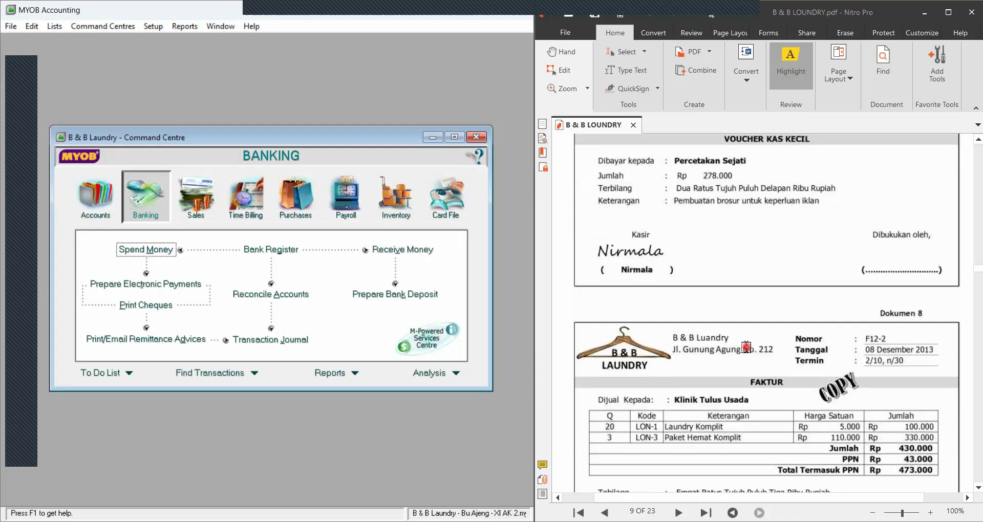
scroll(746, 348, "down", 3)
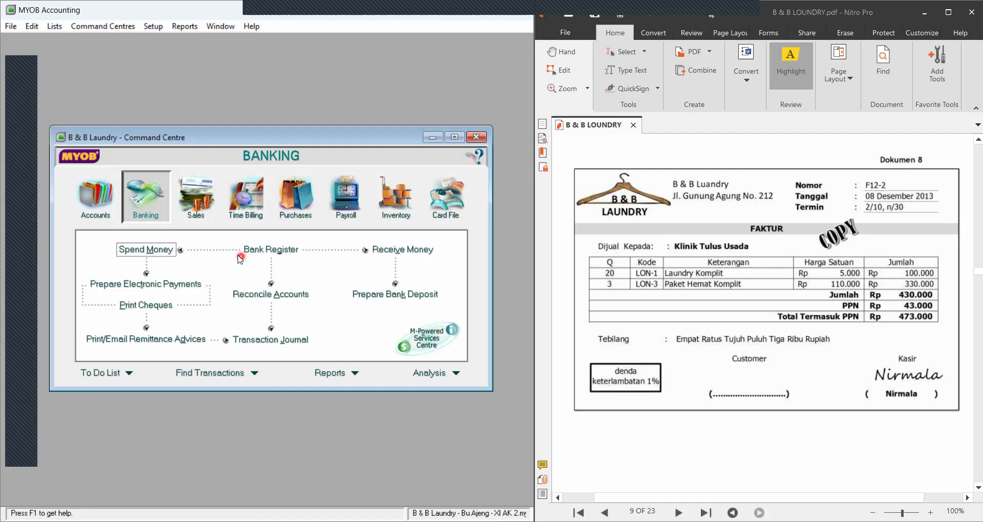
left_click(202, 215)
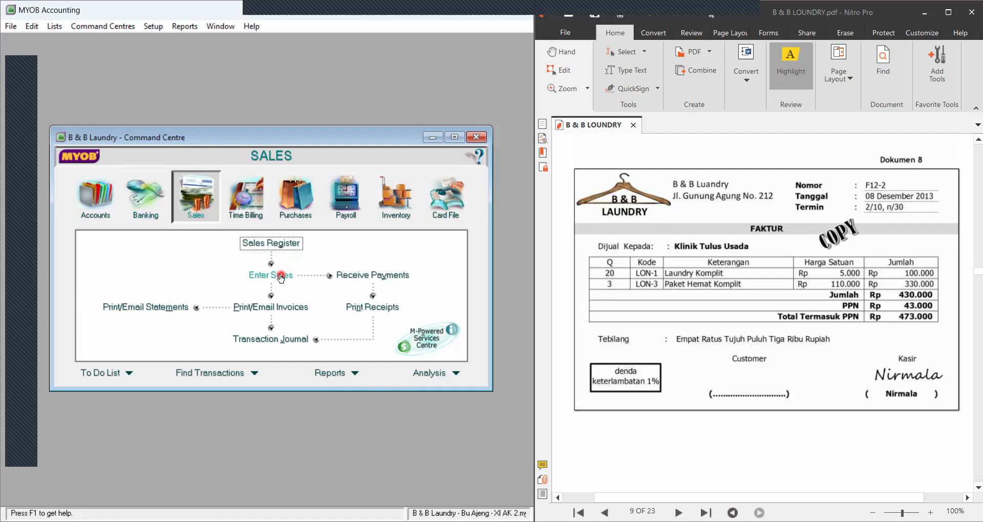
left_click(271, 275)
left_click(402, 159)
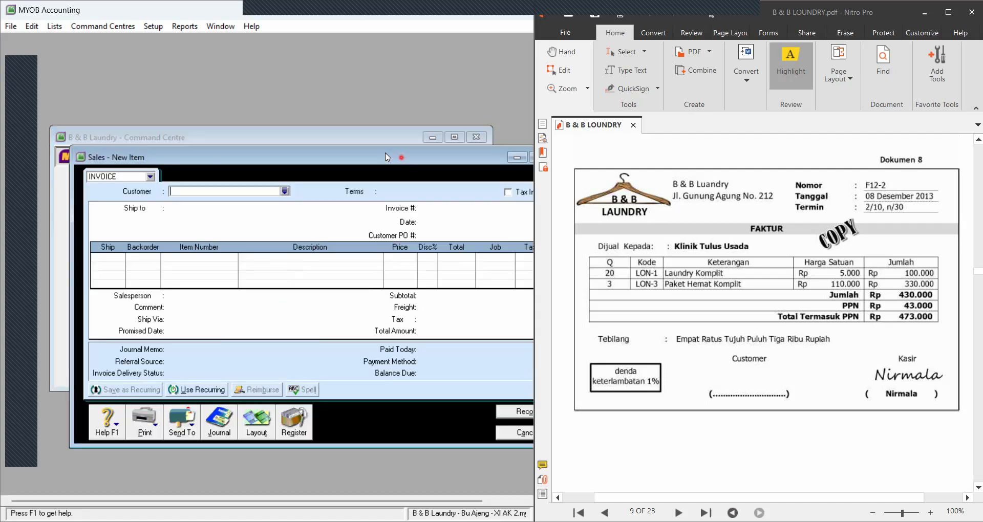
left_click_drag(388, 157, 363, 146)
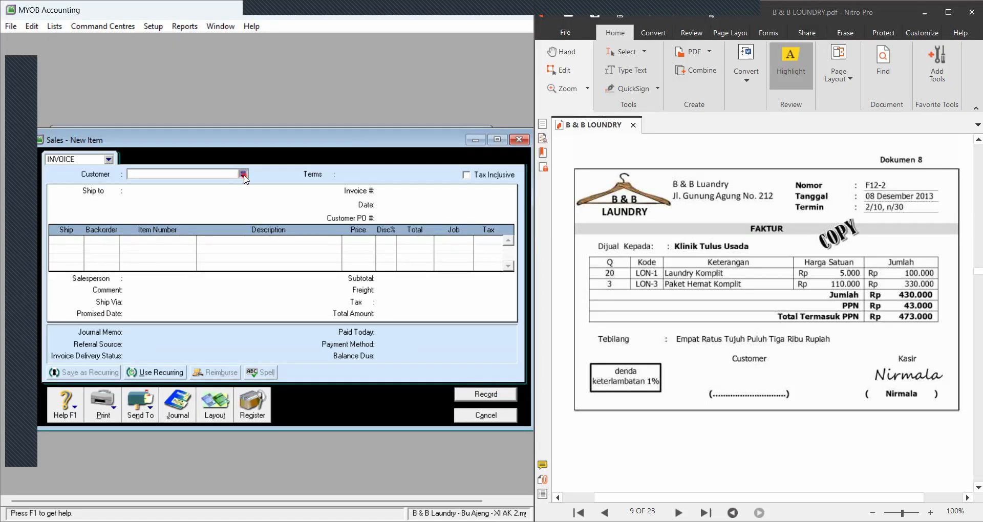
left_click(245, 178)
left_click(185, 203)
left_click(339, 345)
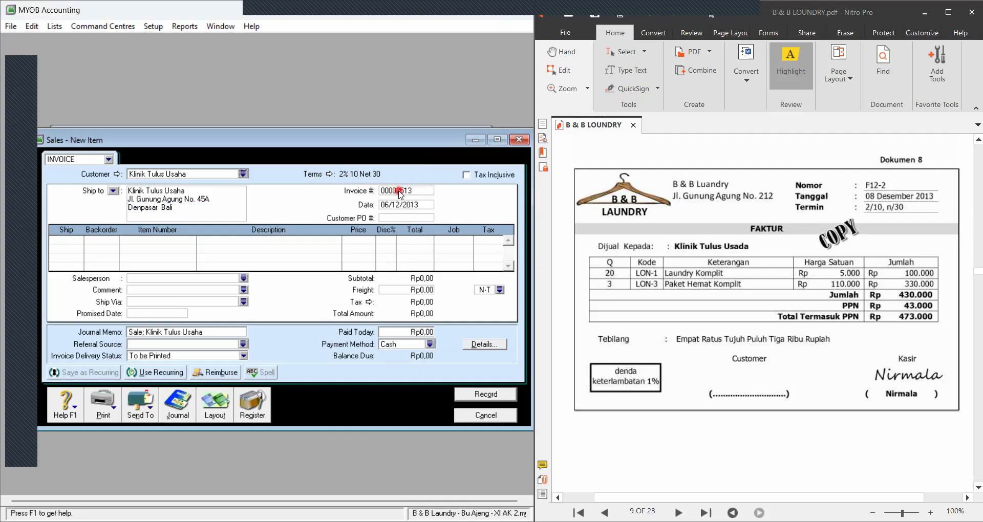
Set the invoice number to F12-2 and its date to 08/12/2013
left_click(398, 191)
type("F12-2")
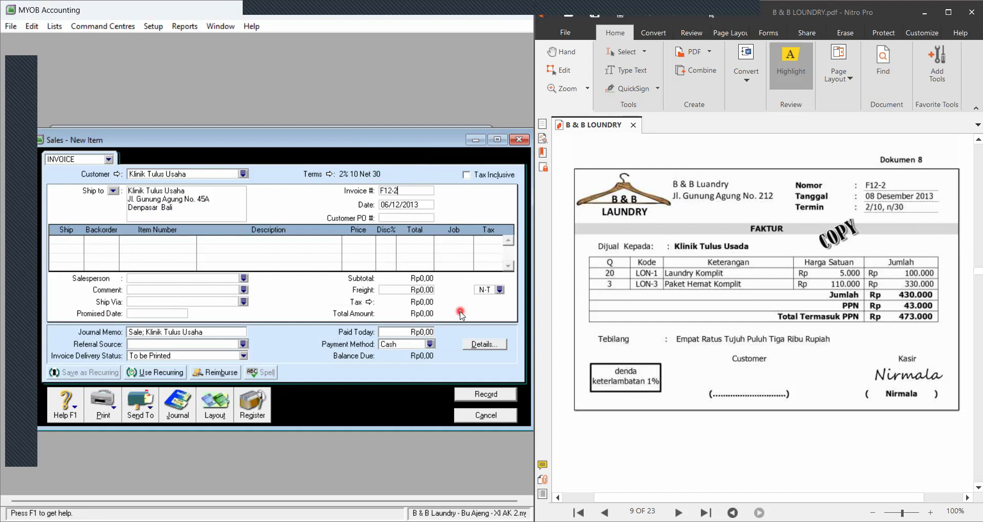
key("Tab")
type("08")
key("Tab")
Add 20 units of LON-1 Laundry Komplit as the invoice's first item line
key("Tab")
key("Tab")
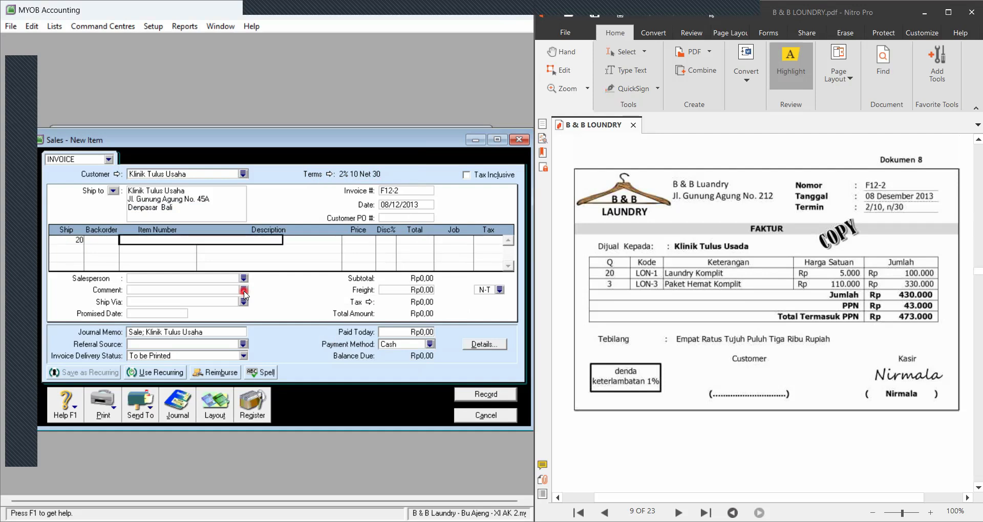
key("Tab")
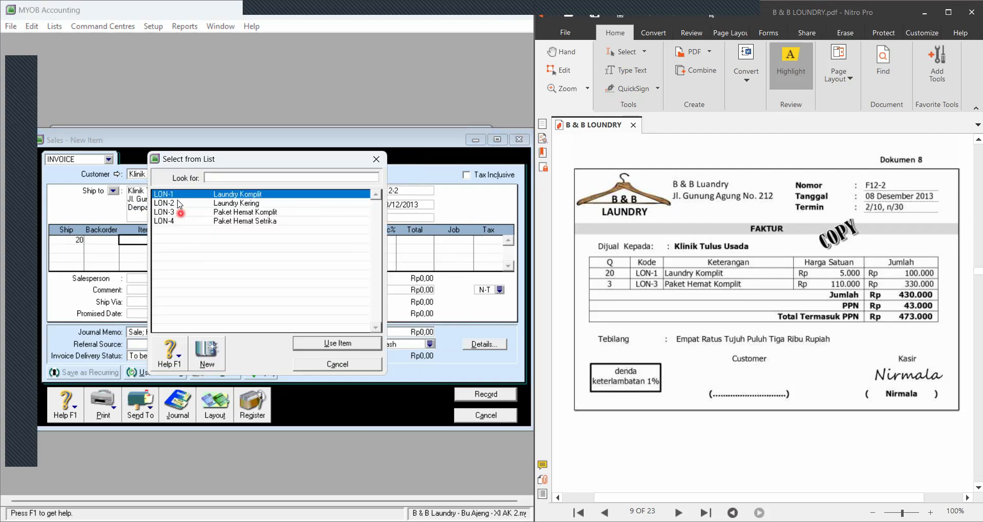
left_click(351, 352)
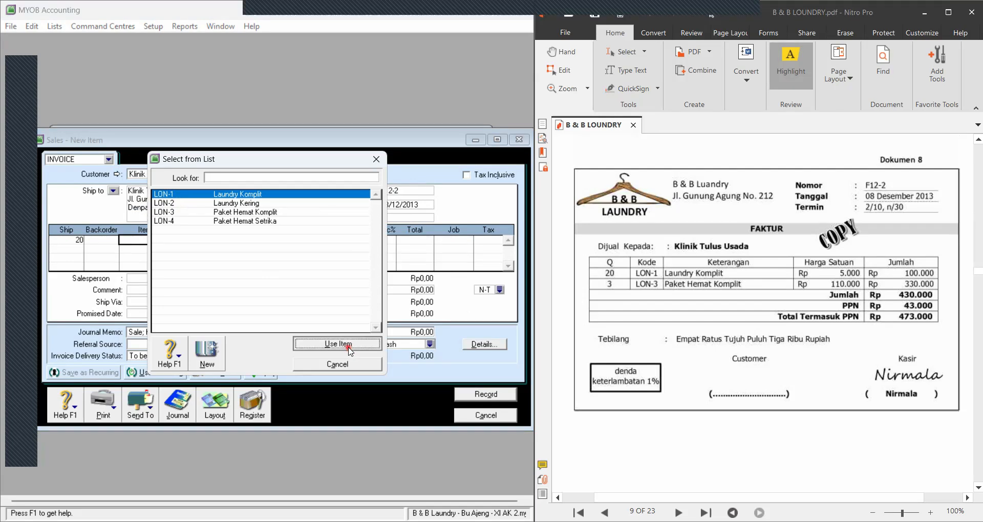
key("Tab")
key("Tab")
key("Tab")
key("Tab")
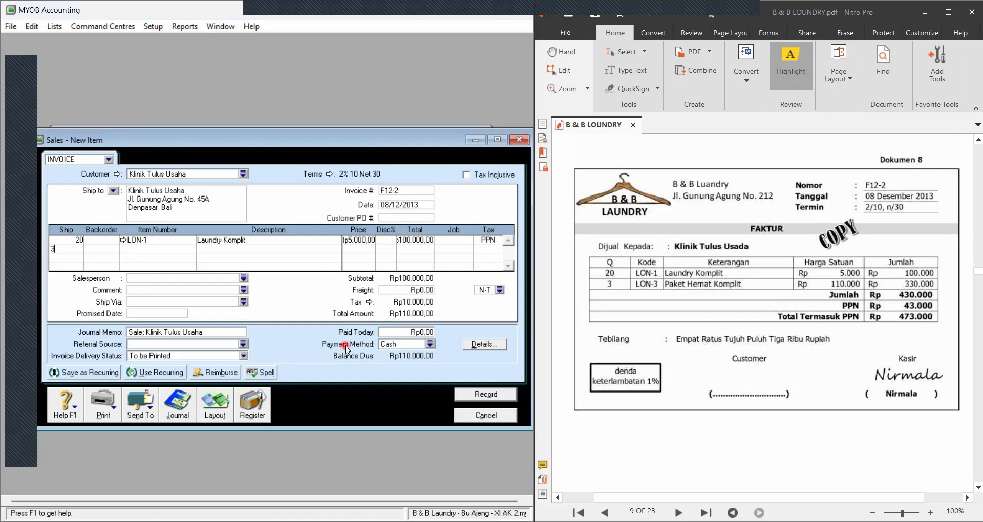
Add 3 units of LON-3 Paket Hemat Komplit as the sales invoice's second item line
key("Tab")
key("Tab")
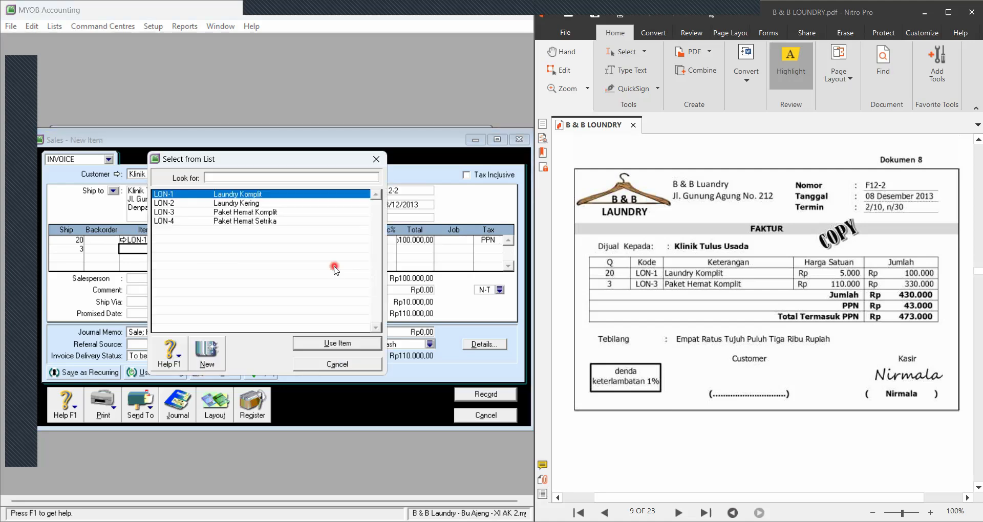
type("LON-3")
left_click(340, 348)
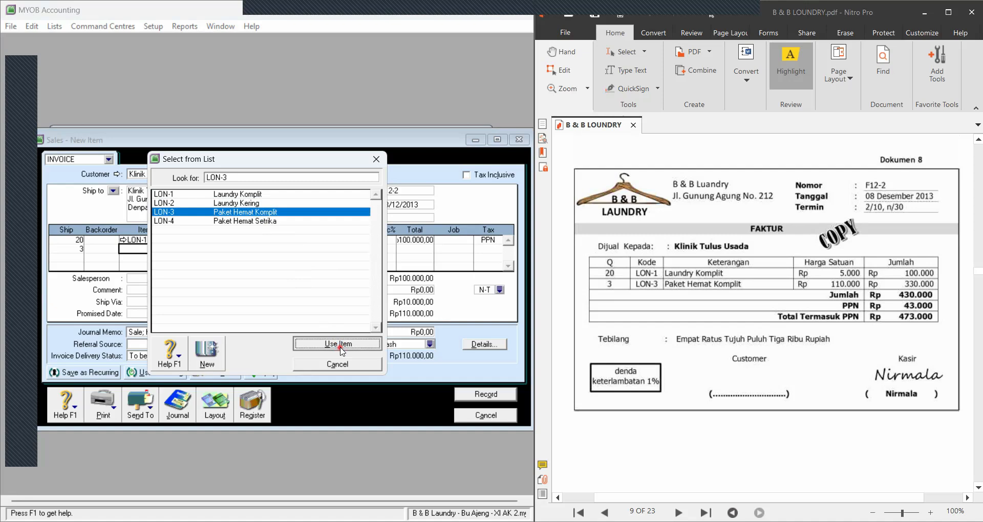
key("Tab")
key("Tab")
key("Tab")
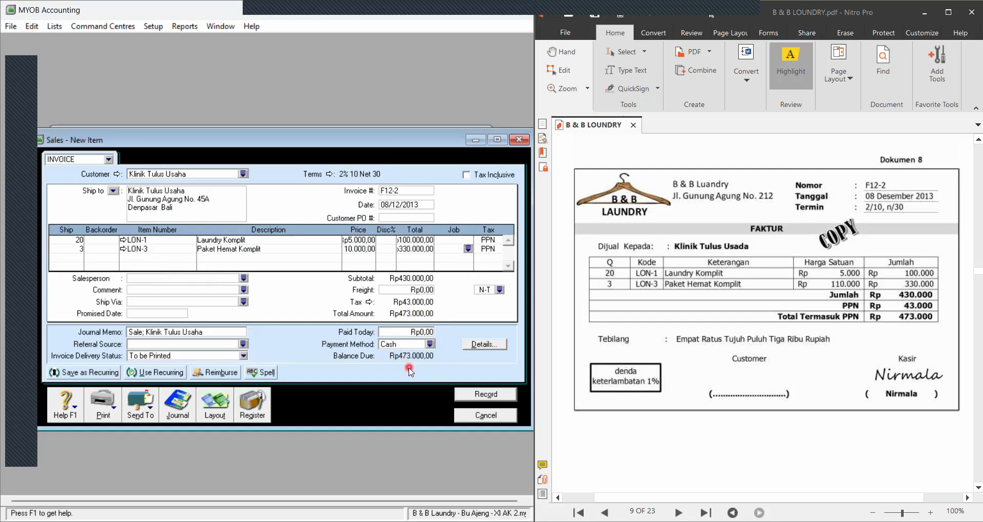
Review the transaction recap of invoice F12-2, record it ignoring all spelling suggestions, and close the sales form
key("ctrl+r")
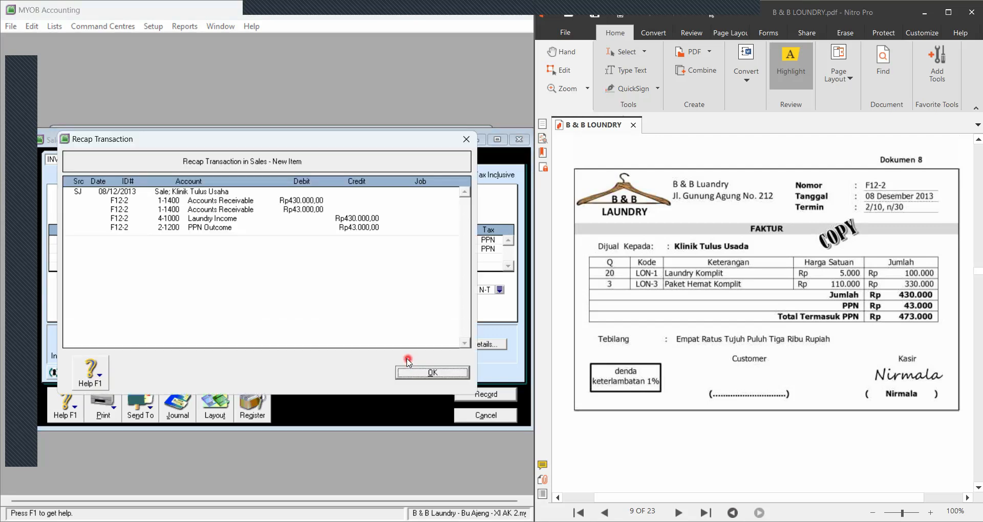
left_click(408, 375)
left_click(486, 396)
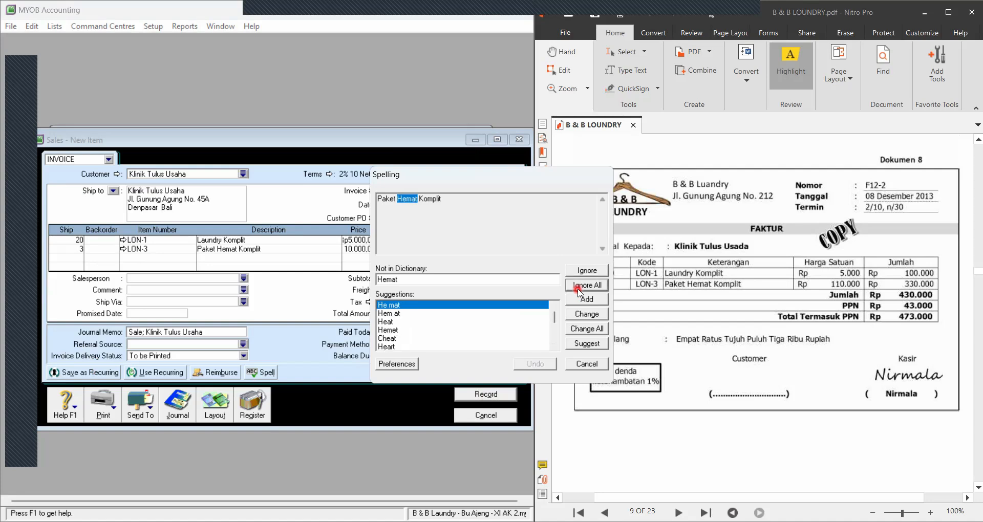
left_click(587, 285)
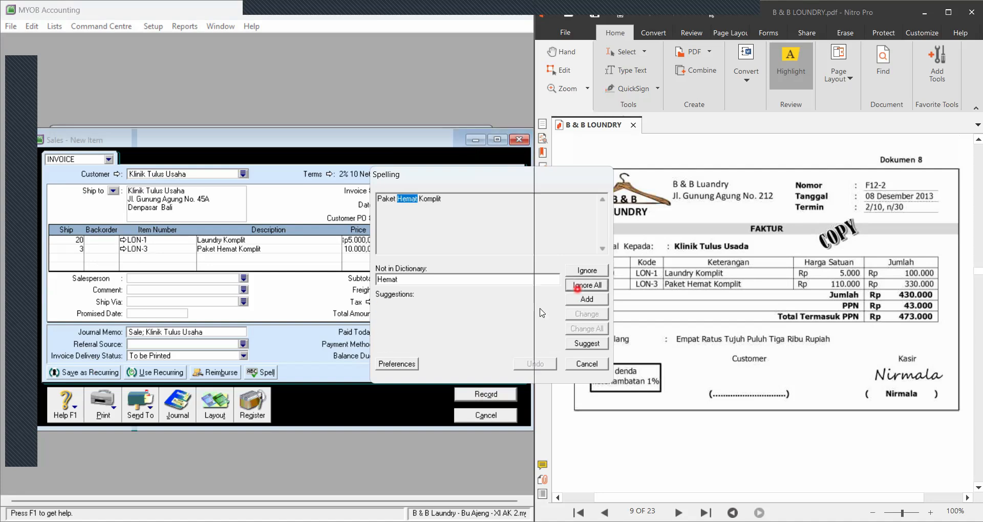
left_click(522, 141)
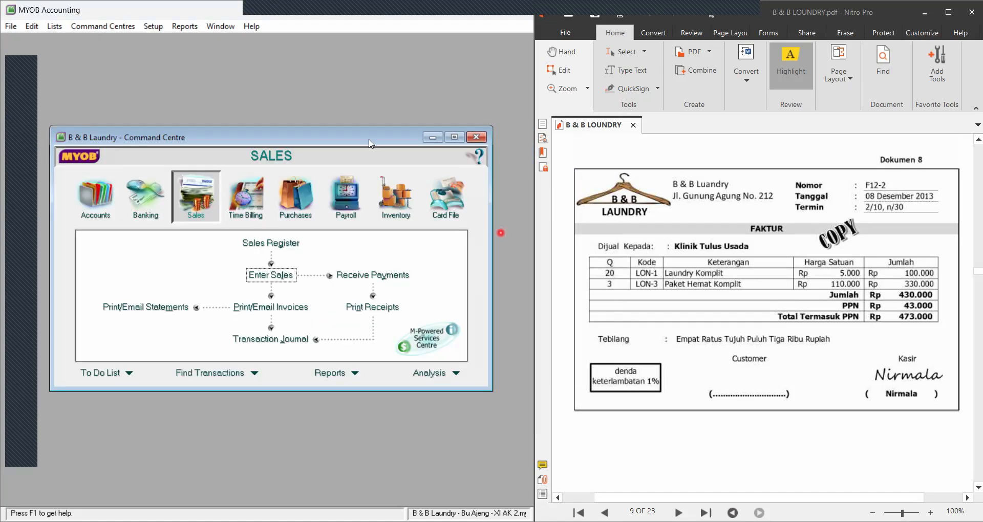
Bring up document 9 and start a new purchase bill for supplier Bersih Store
scroll(728, 353, "down", 2)
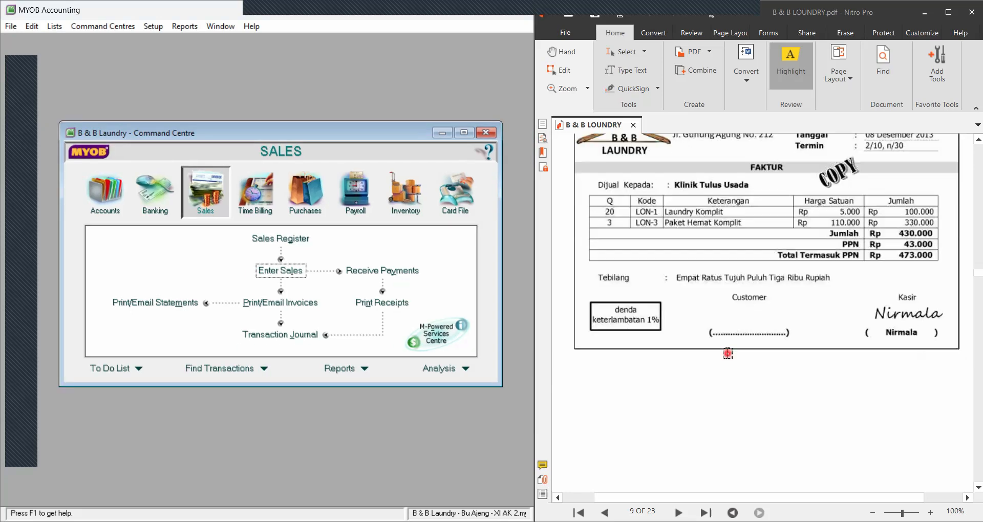
scroll(728, 353, "up", 2)
scroll(728, 353, "down", 14)
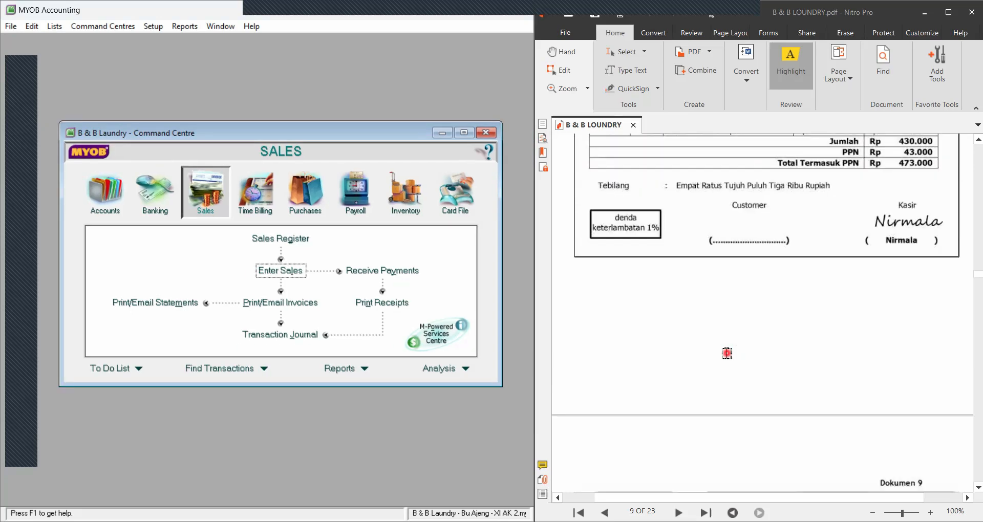
scroll(727, 353, "down", 2)
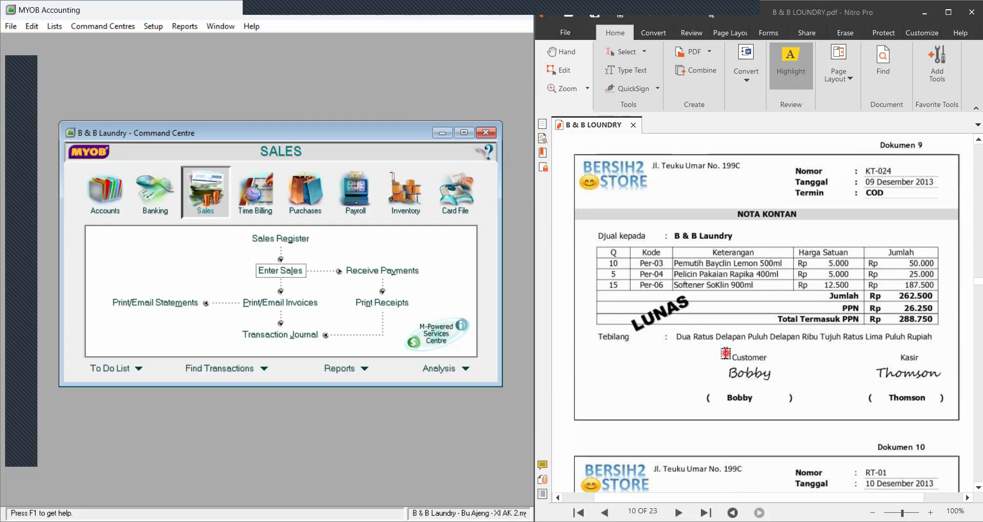
scroll(726, 355, "up", 1)
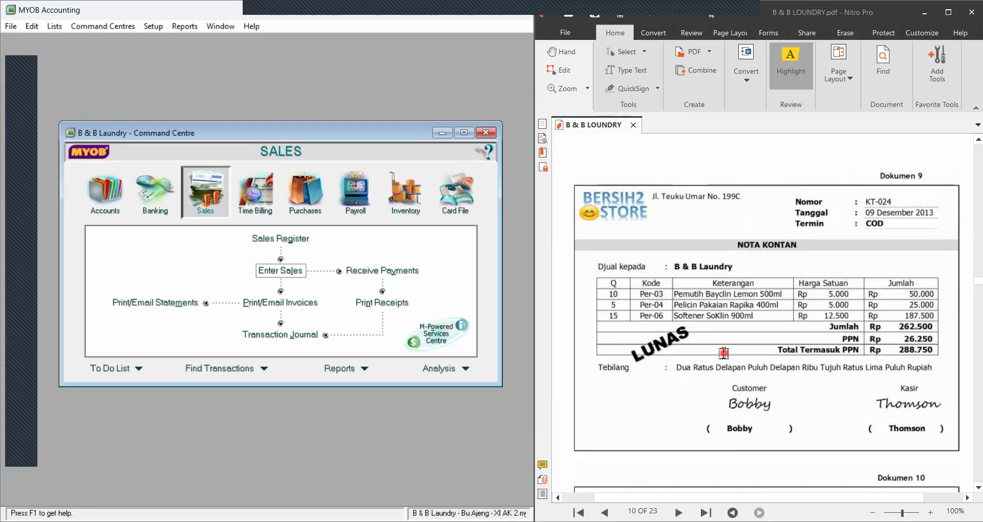
left_click(708, 356)
left_click(694, 340)
left_click(323, 207)
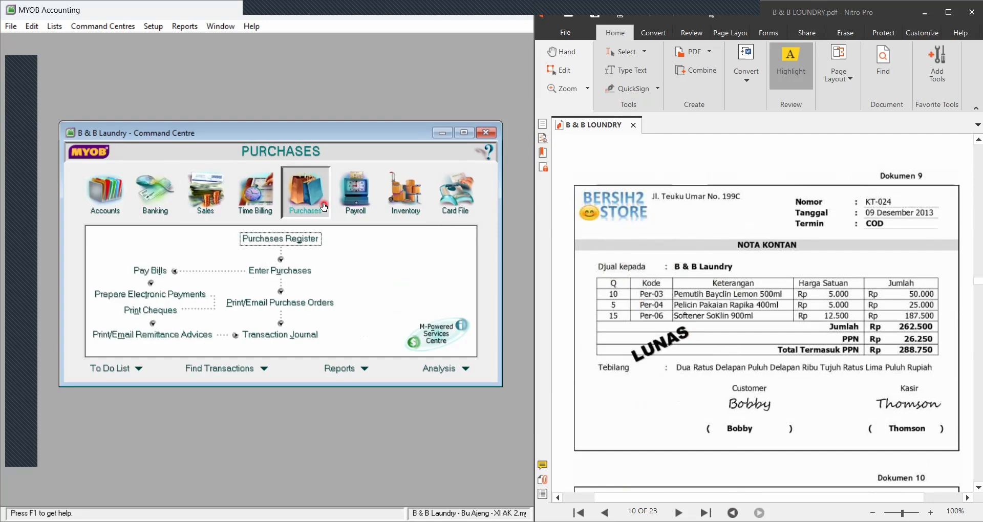
left_click(286, 272)
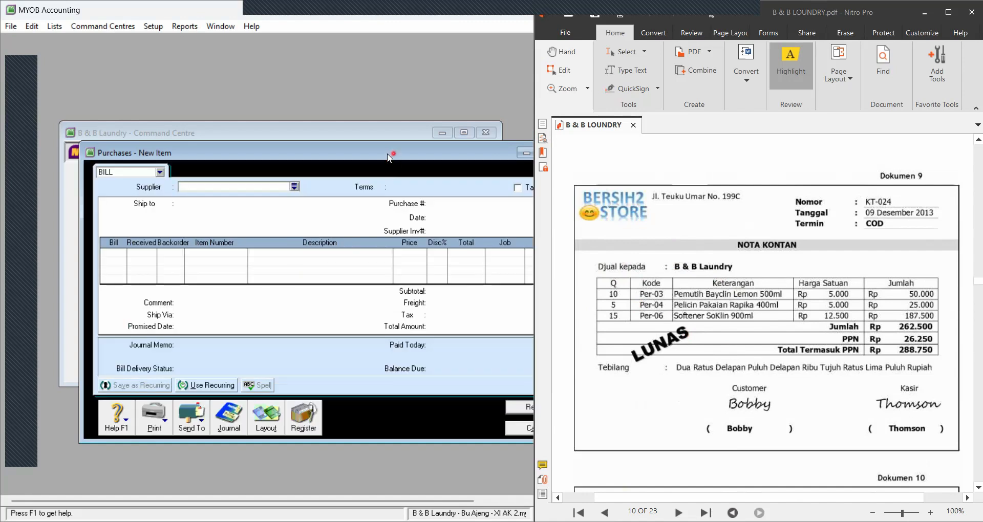
left_click_drag(388, 156, 344, 143)
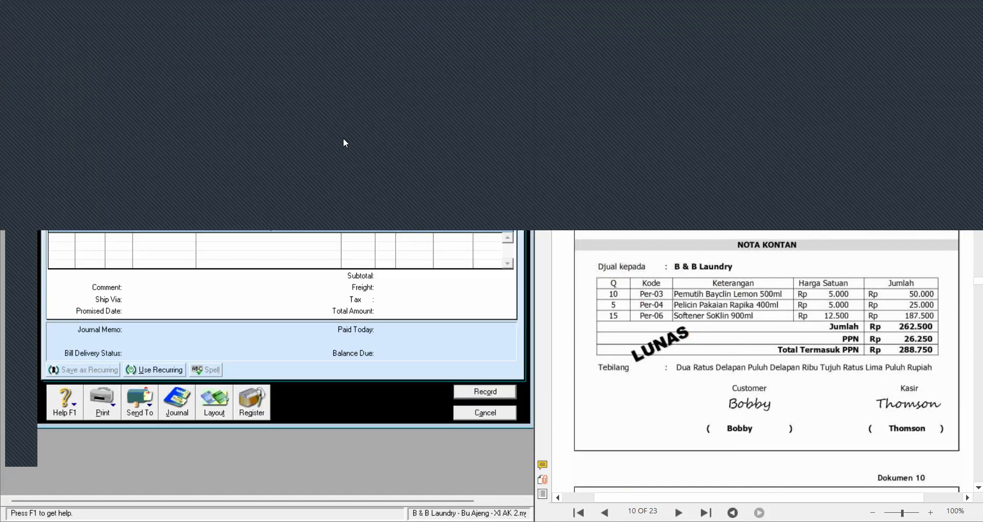
left_click(239, 173)
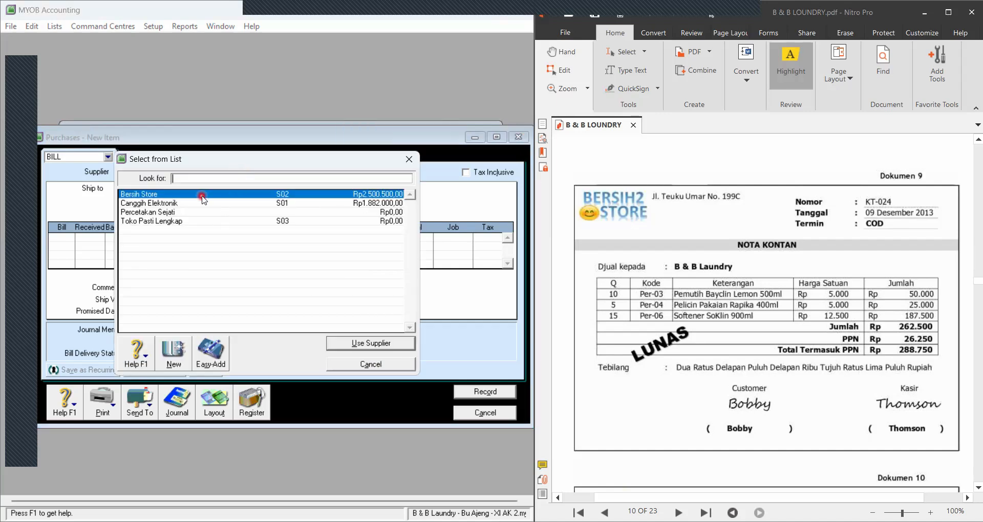
left_click(389, 347)
Set the credit terms of the Bersih Store purchase to C.O.D
left_click(329, 170)
left_click(835, 223)
left_click(329, 172)
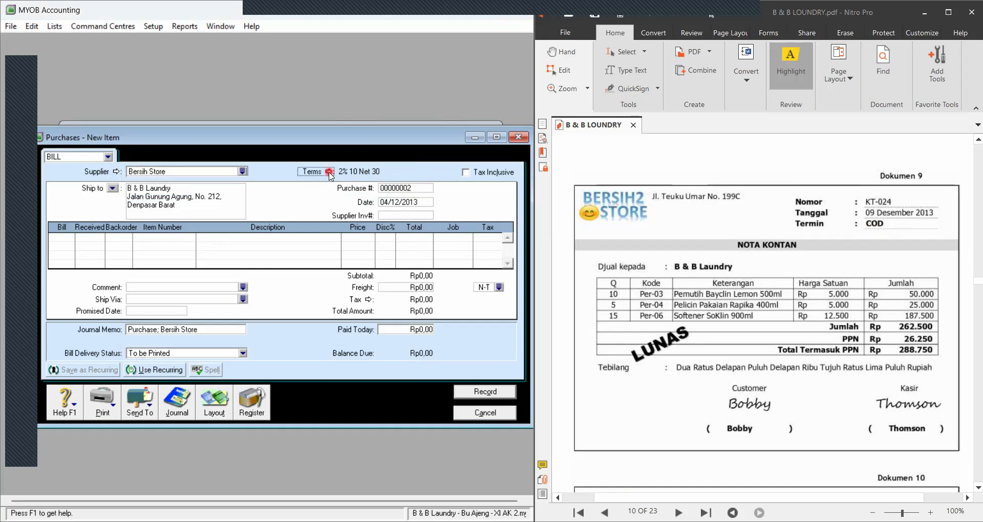
left_click(430, 145)
left_click(330, 173)
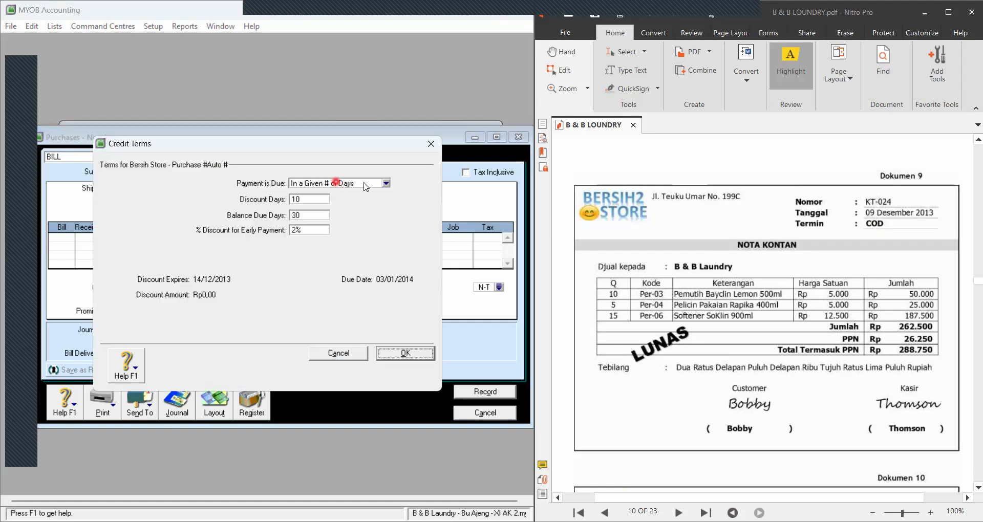
left_click(386, 183)
left_click(369, 194)
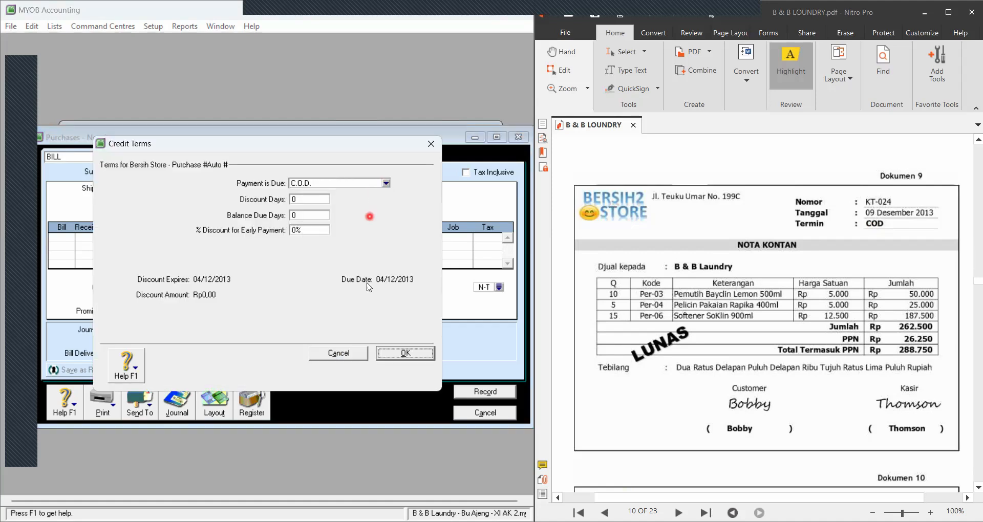
left_click(406, 353)
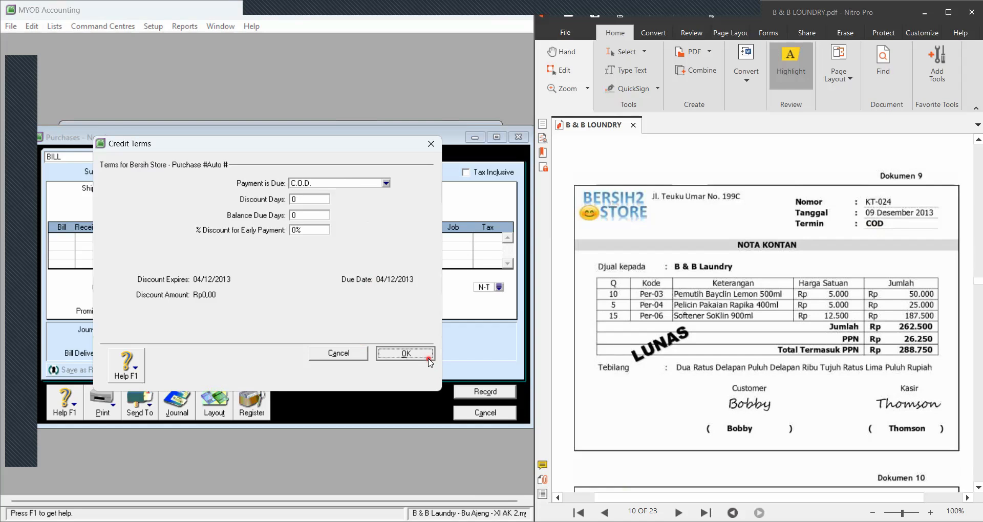
Set the purchase number to KT-024 and its date to 09/12/2013
left_click(402, 188)
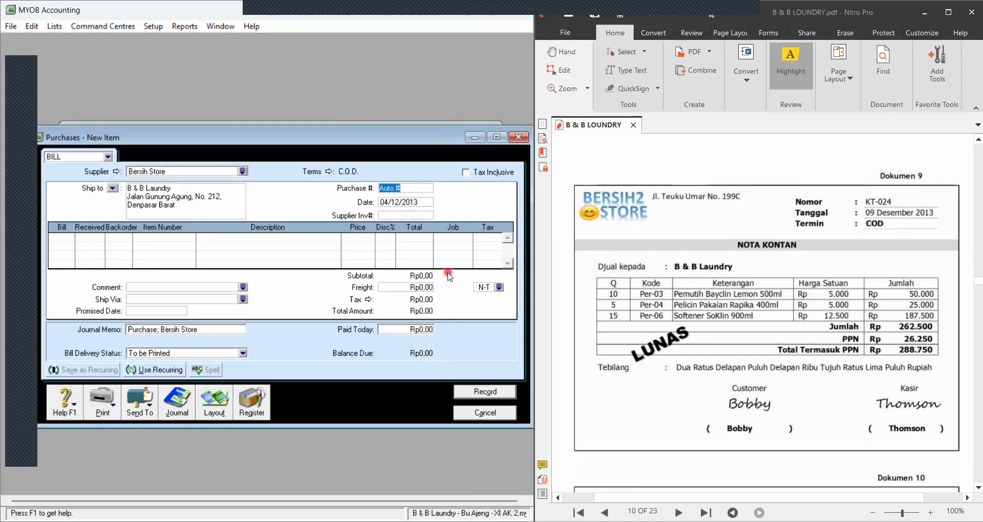
type("KT-024")
key("Tab")
type("09/12/")
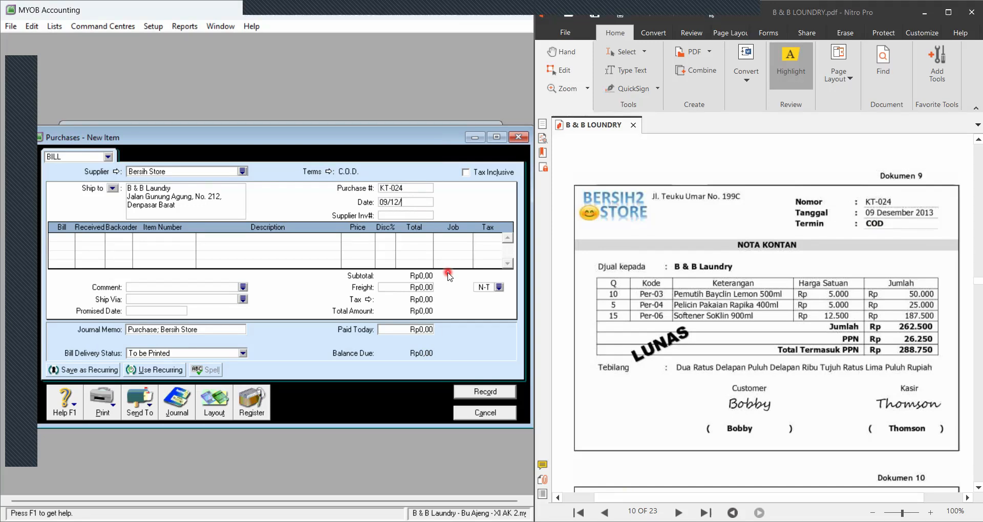
type("2013")
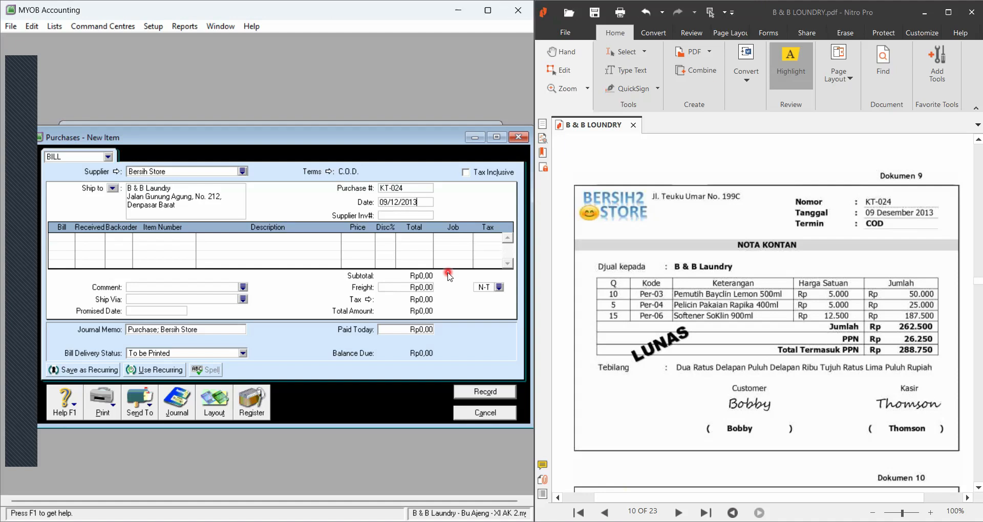
Add 10 units of Per-03 Pemutih Bayclin Lemon 500ml at Rp5.000 each as the bill's first item line
left_click(112, 252)
type("10")
key("Tab")
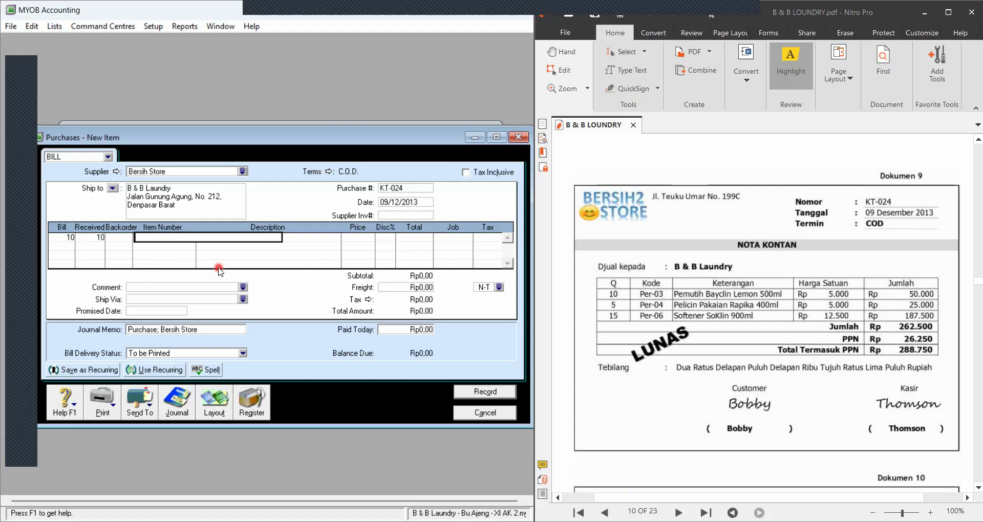
key("Tab")
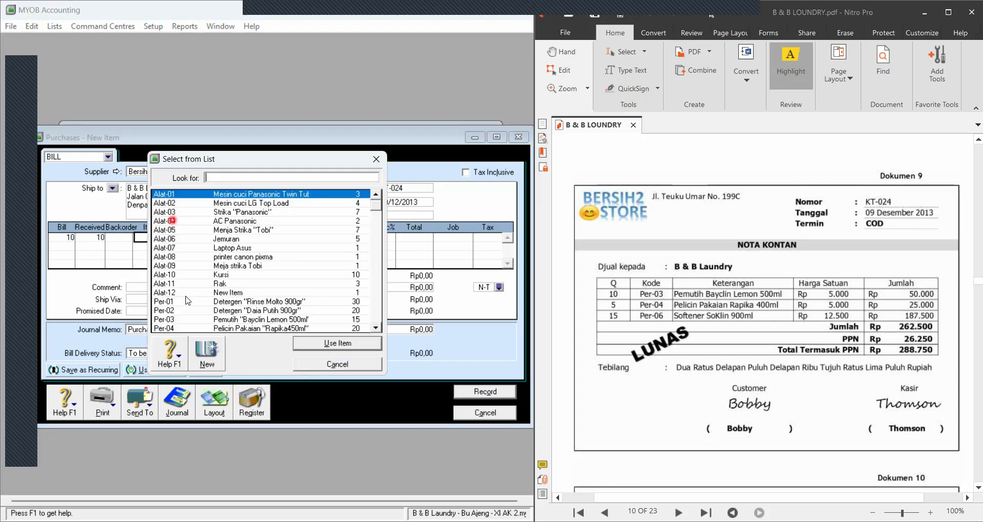
scroll(186, 300, "down", 2)
left_click(171, 267)
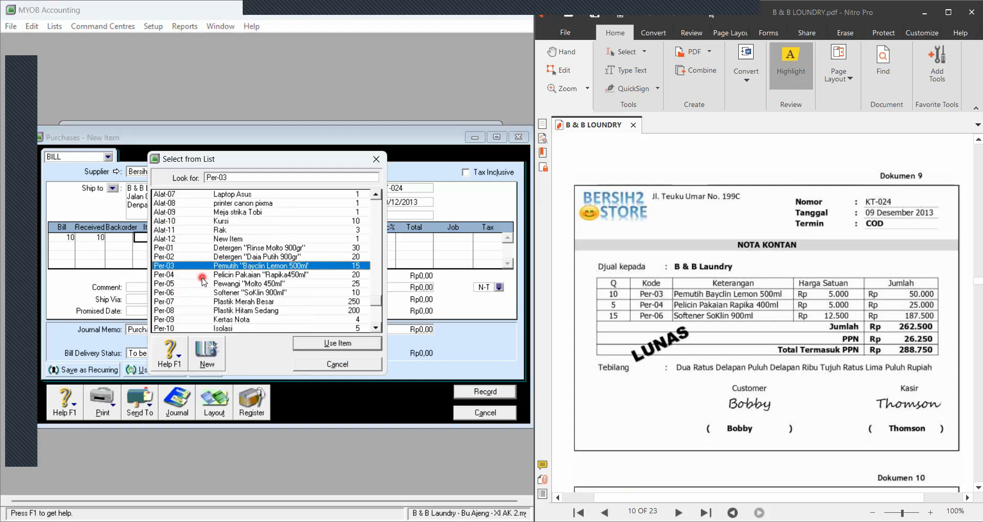
left_click(336, 346)
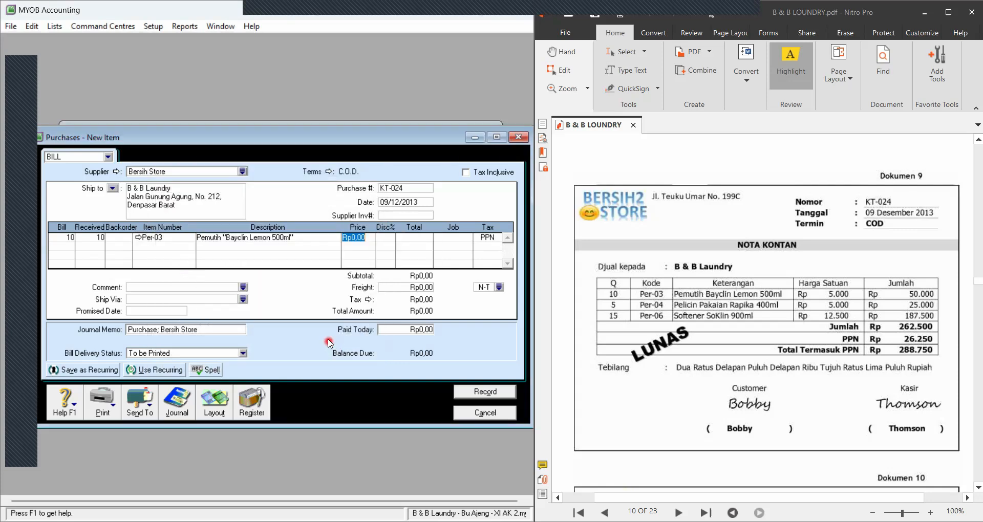
type("5.000")
key("Tab")
key("Tab")
key("Tab")
key("Tab")
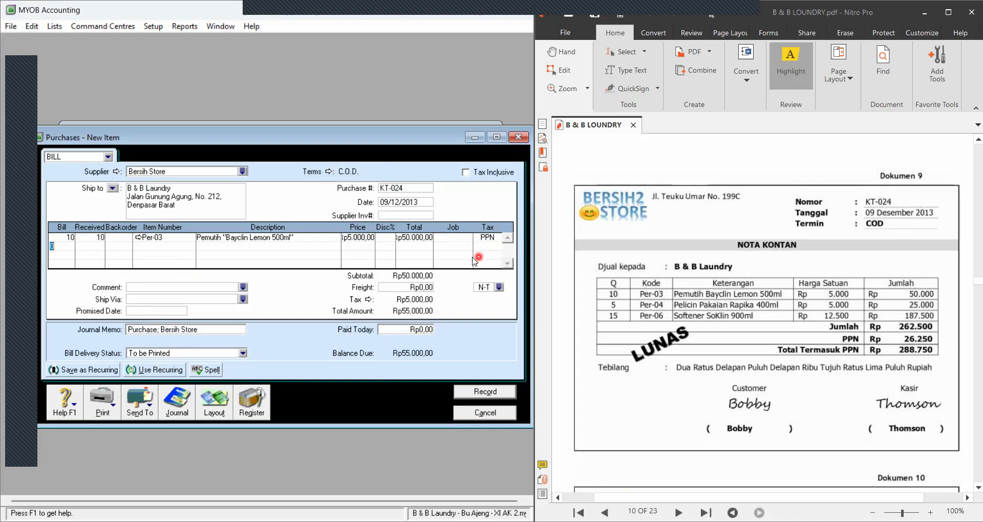
Add 5 units of Per-04 Pelicin Pakaian Rapika at Rp5.000 each as the bill's second item line
key("Tab")
key("Tab")
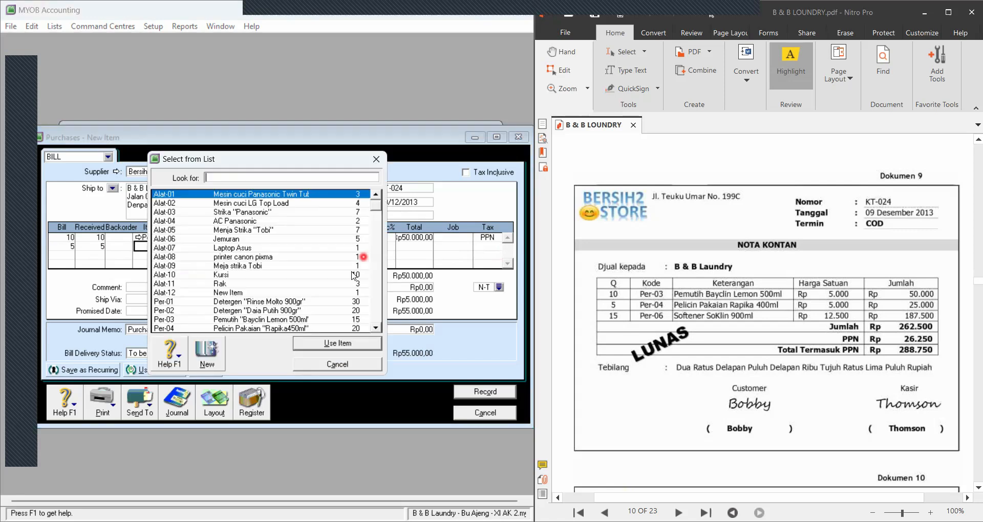
scroll(217, 308, "down", 1)
left_click(200, 302)
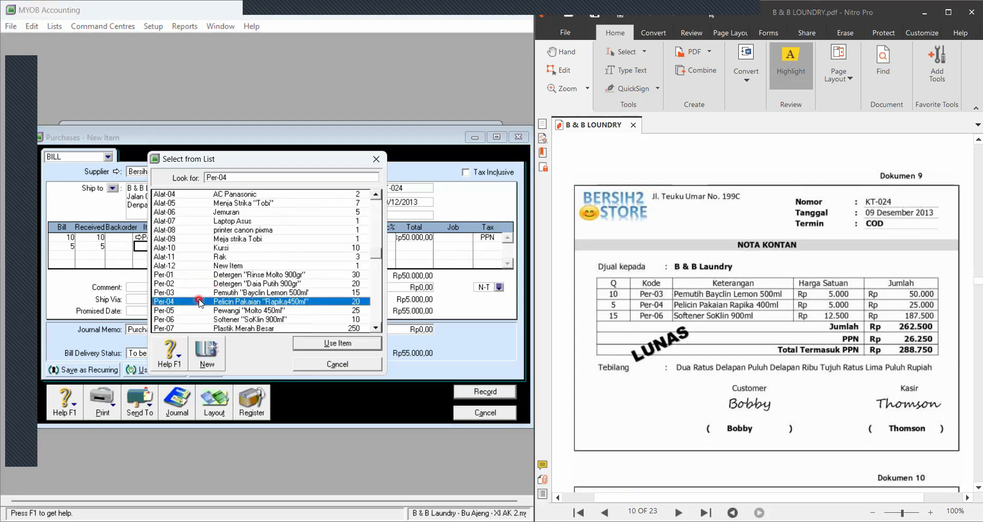
left_click(330, 343)
left_click(332, 342)
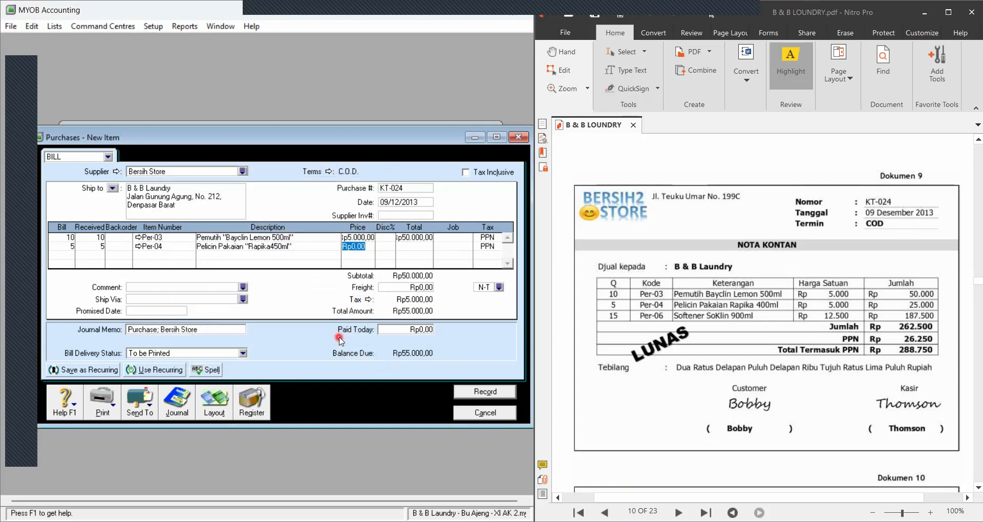
type("5000")
key("Tab")
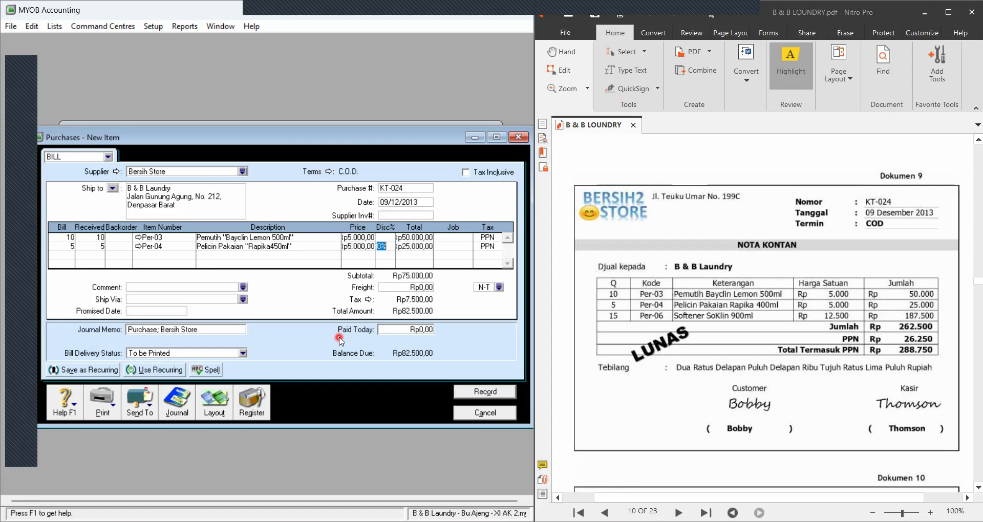
key("Tab")
key("Tab")
key("Tab")
key("Tab")
Add 15 units of Per-06 Softener SoKlin 900ml at Rp12.500 each as the bill's third item line
type("15")
key("Tab")
key("Tab")
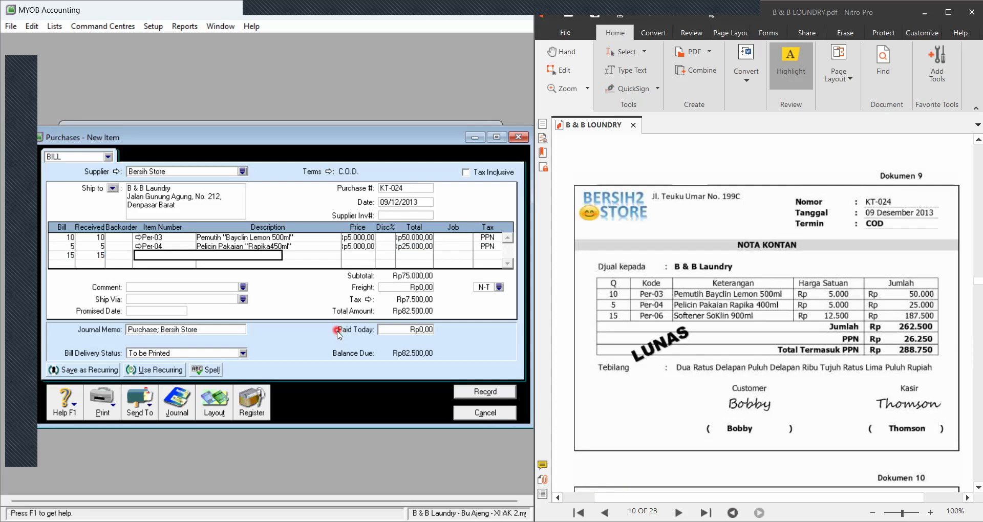
key("Tab")
scroll(198, 319, "down", 1)
left_click(189, 322)
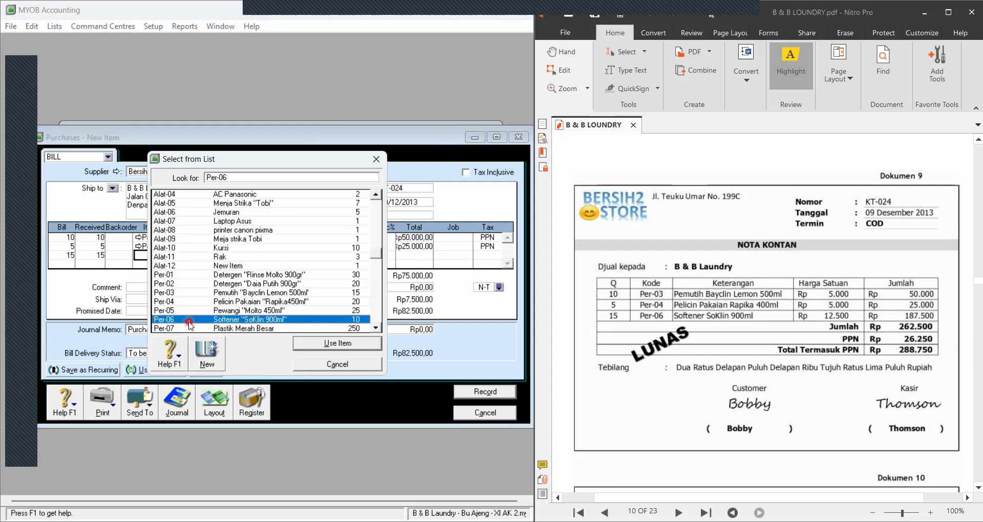
left_click(326, 344)
left_click(340, 344)
left_click(311, 307)
type("125000")
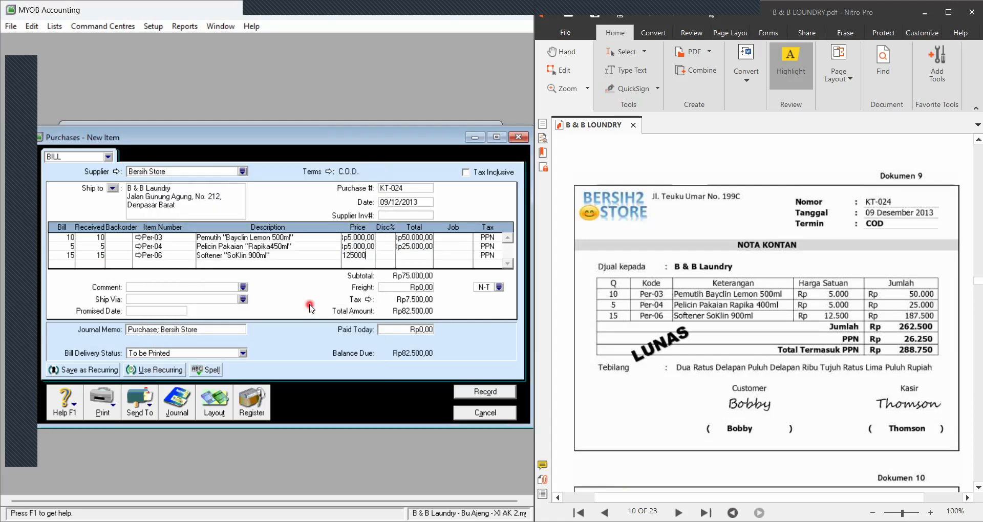
left_click(358, 257)
key("Tab")
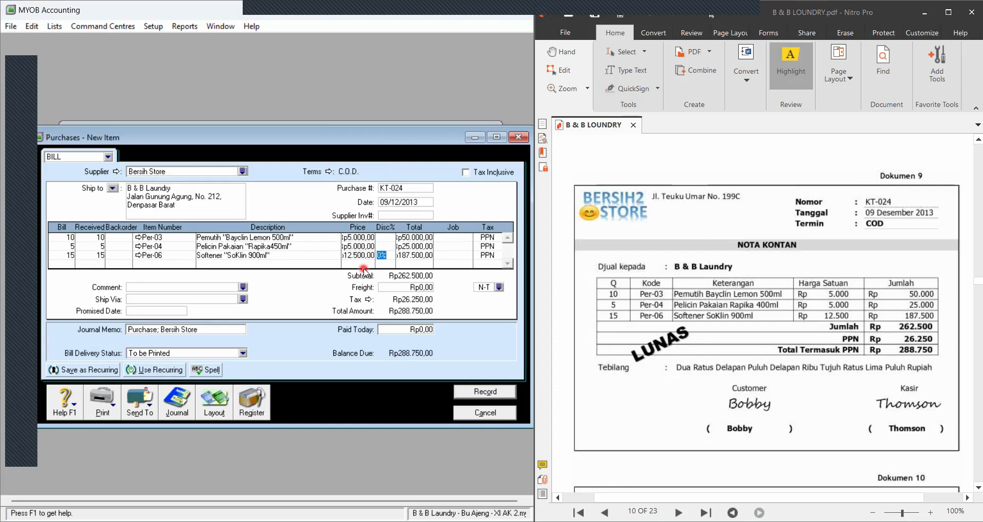
Enter Rp288.750 as the amount paid today on the Bersih Store bill KT-024
key("Tab")
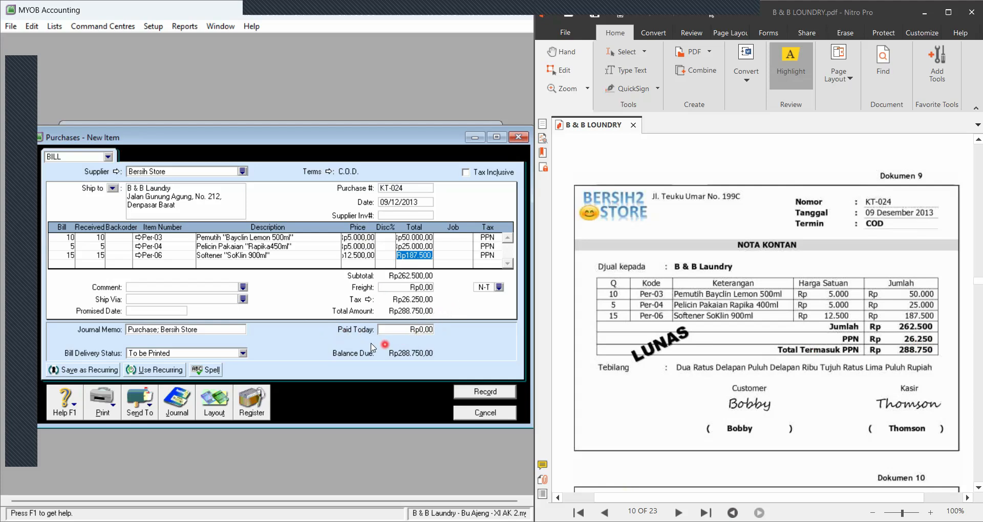
left_click(416, 330)
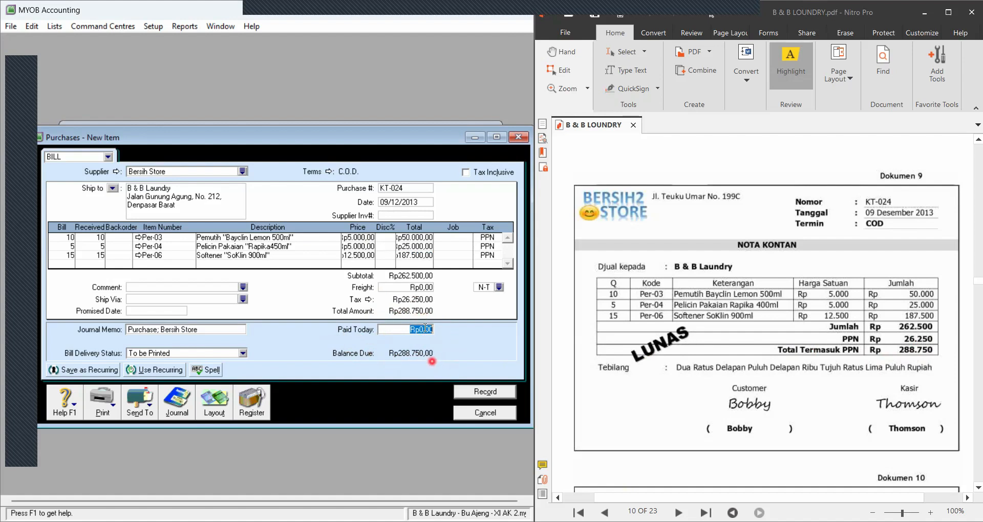
type("288750")
key("Tab")
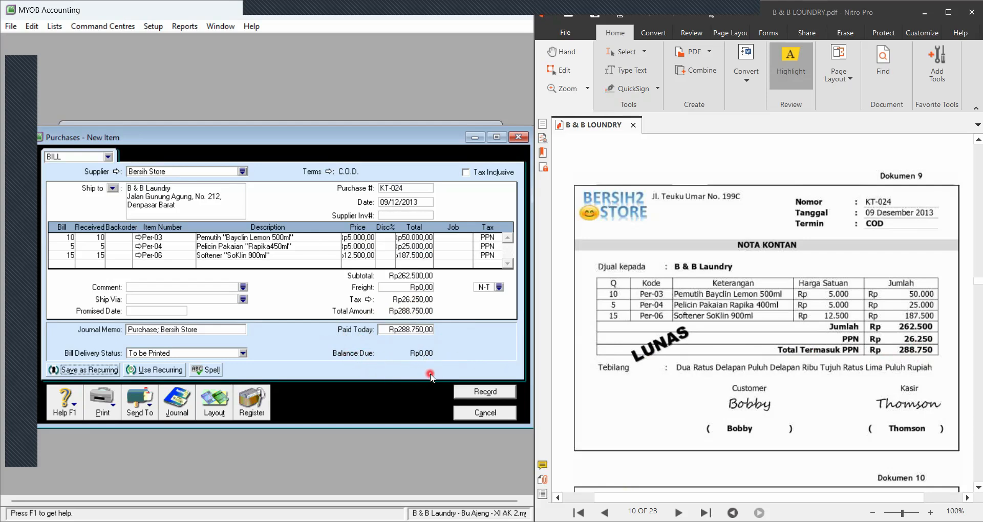
Examine the journal recap of purchase KT-024, checking its accounts, debits and credits
key("ctrl+r")
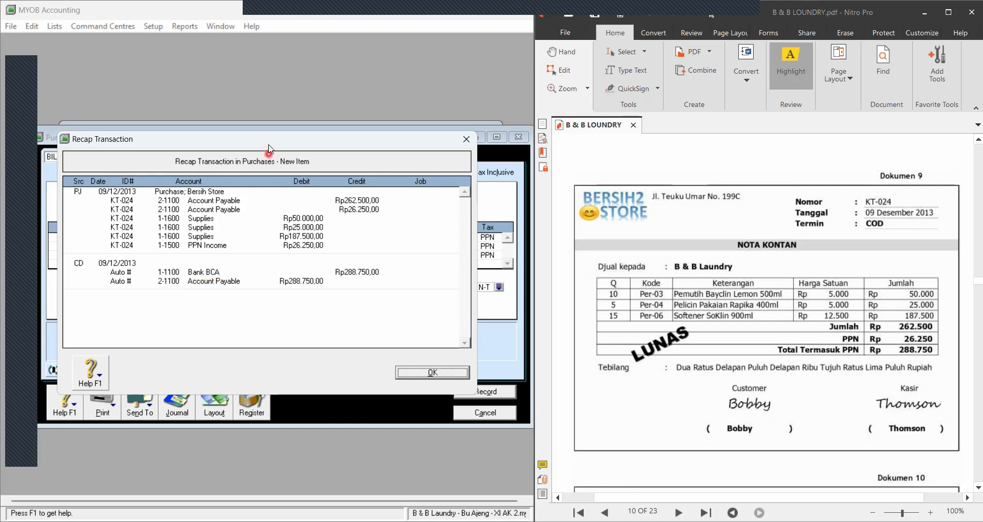
left_click_drag(267, 141, 300, 143)
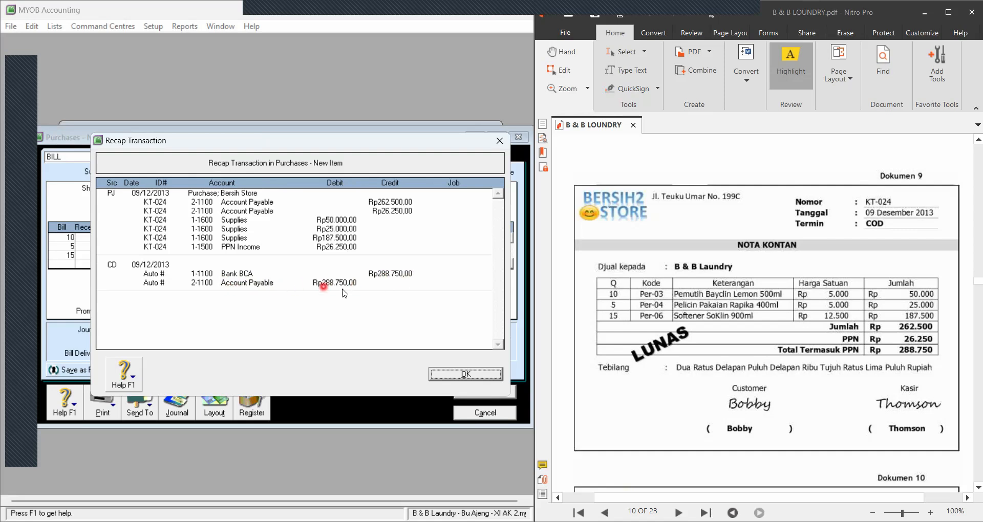
left_click(449, 378)
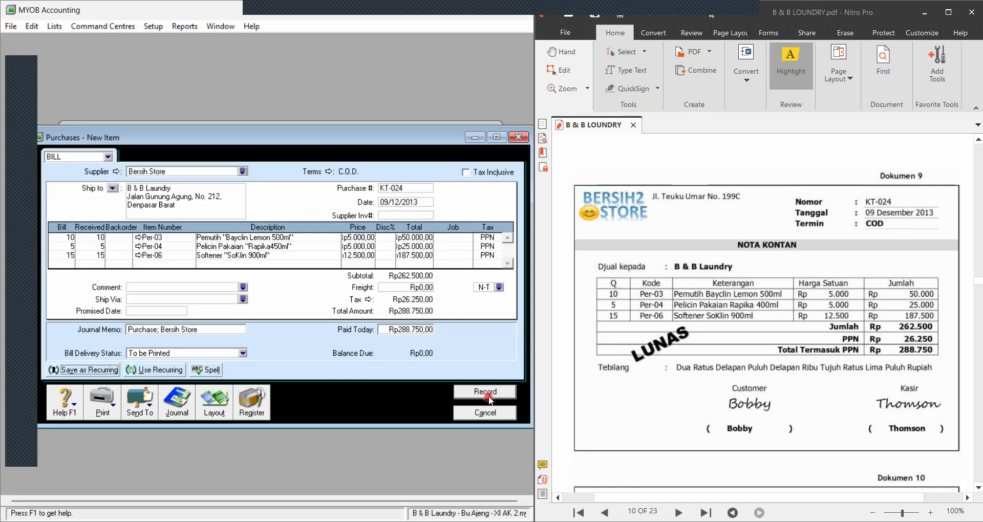
Record bill KT-024, ignoring the spelling suggestions, keeping the tax codes and accepting the cheque, and close the purchase entry
left_click(488, 396)
left_click(586, 285)
left_click(587, 286)
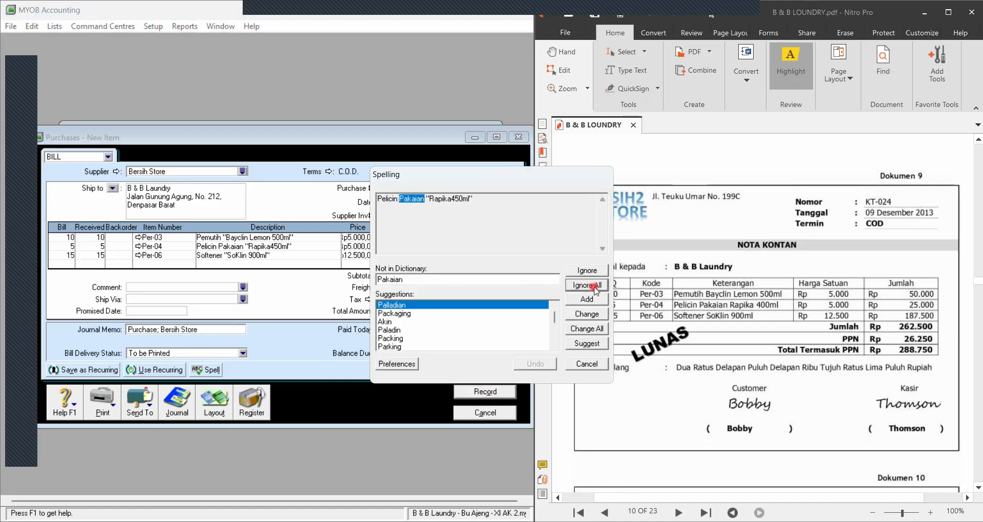
left_click(595, 288)
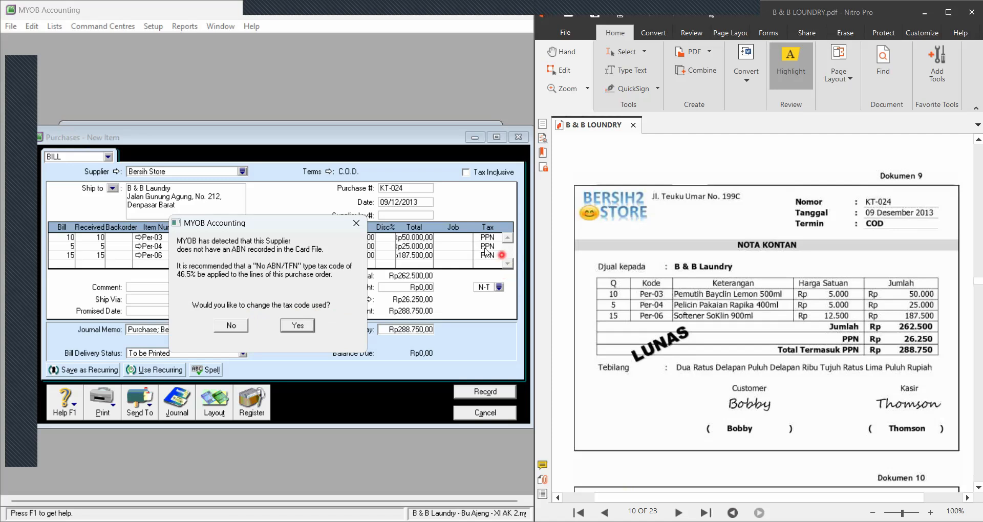
left_click(225, 332)
left_click(235, 327)
left_click(235, 328)
left_click_drag(198, 277, 270, 166)
left_click(313, 358)
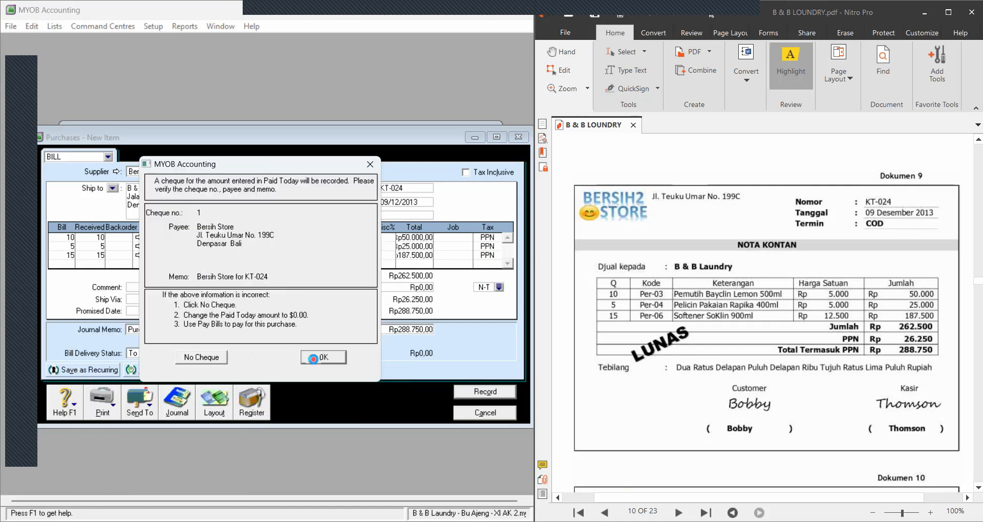
left_click(520, 138)
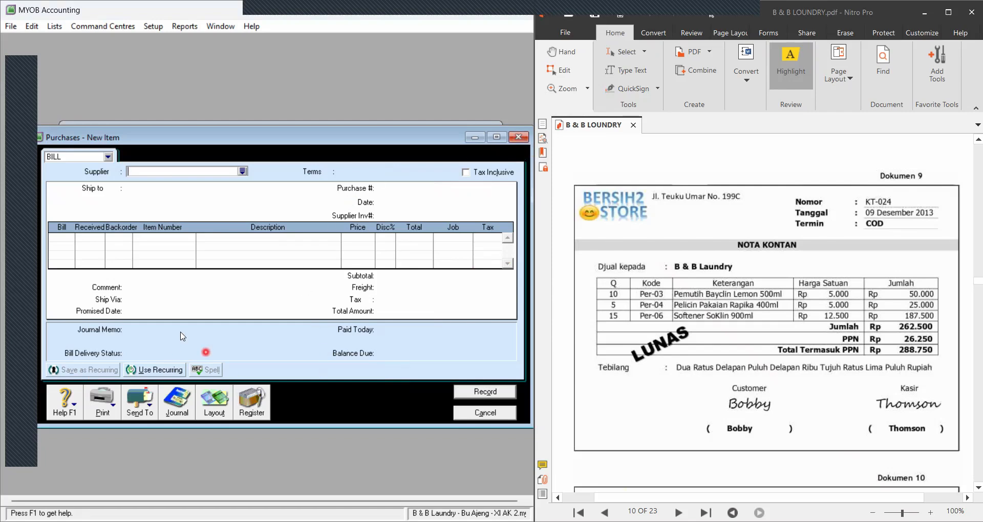
left_click(518, 138)
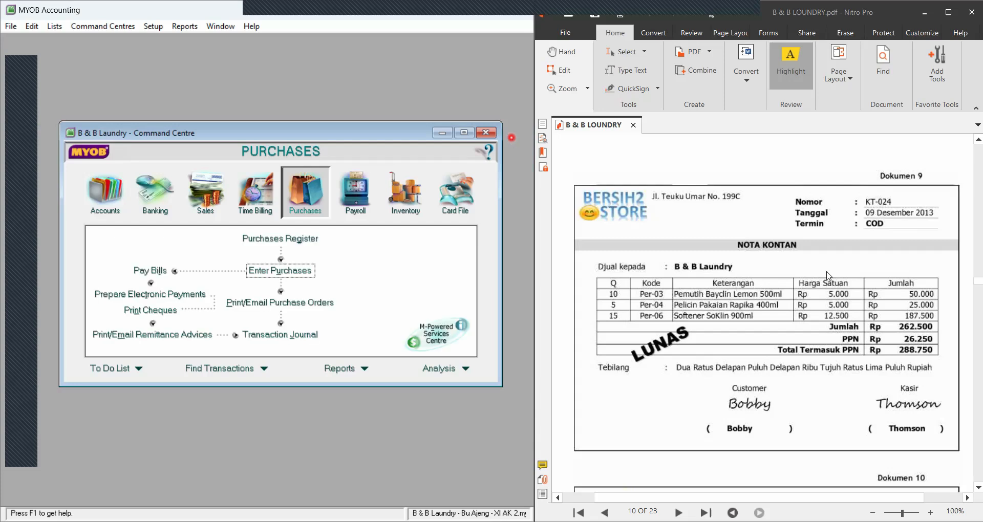
Start a new purchase bill for supplier Bersih Store to enter the credit note from document 10
scroll(828, 277, "down", 1)
scroll(826, 278, "down", 7)
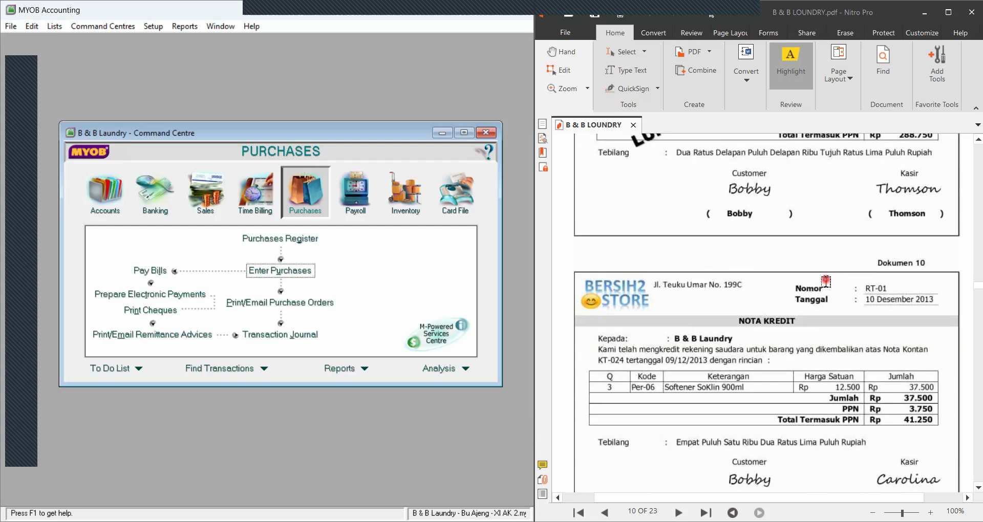
scroll(826, 281, "down", 1)
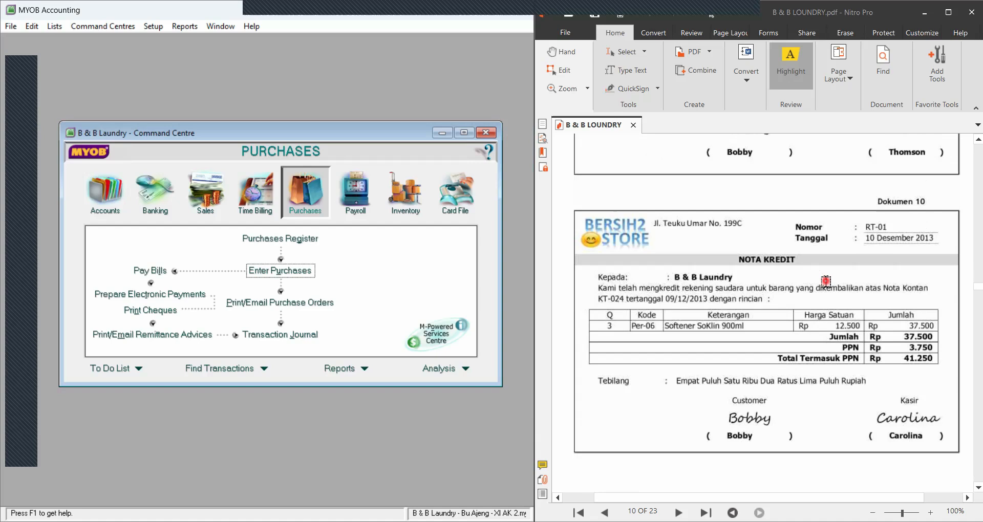
scroll(822, 284, "down", 1)
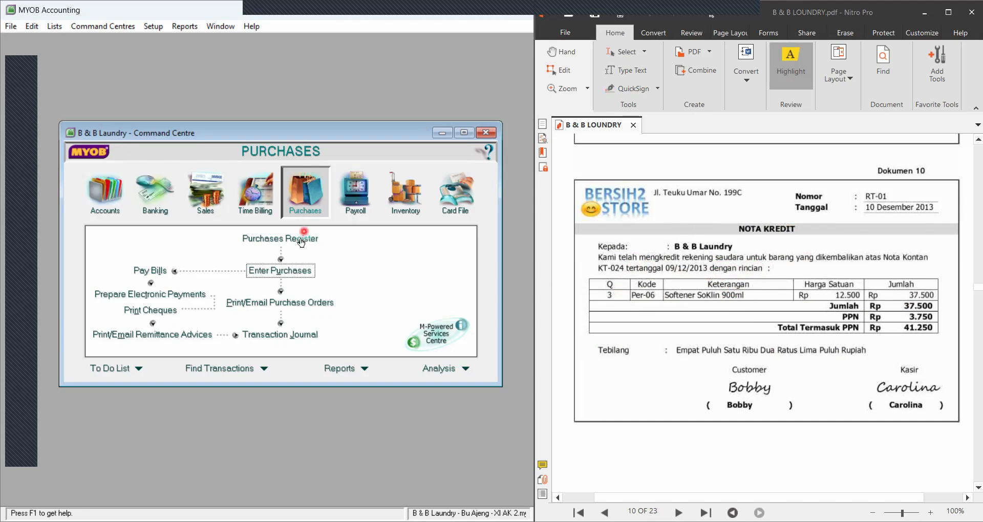
left_click(297, 271)
left_click_drag(386, 152, 348, 134)
left_click(248, 165)
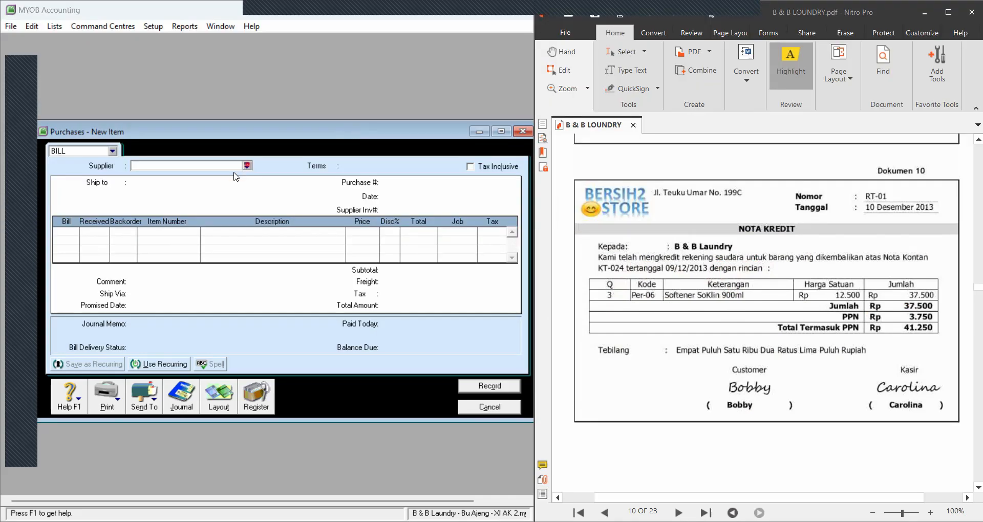
left_click(353, 343)
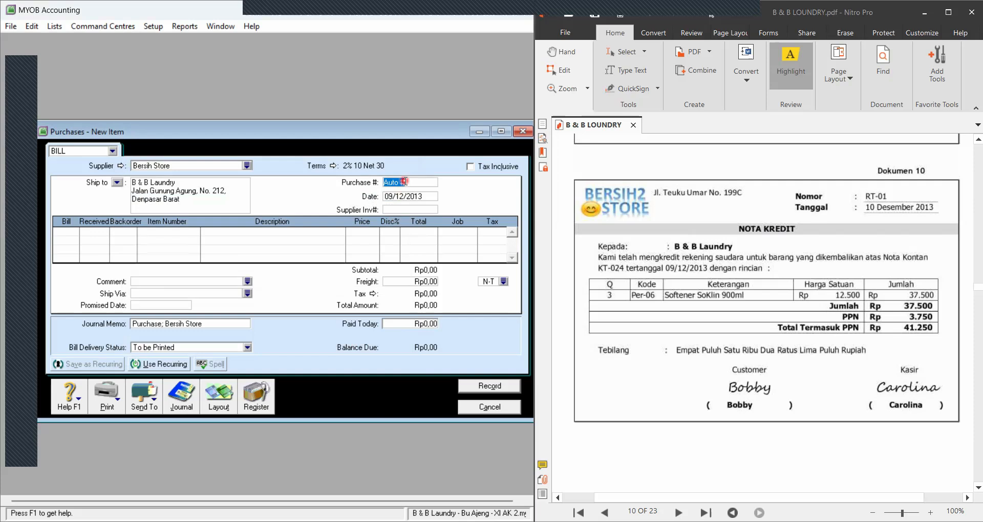
Set the purchase number to RT-01 and its date to 10/12/2013
type("RT-0")
key("Tab")
type("10")
Add a return line of -3 units of Per-06 Softener SoKlin 900ml at Rp12.500 each
left_click(72, 230)
left_click(378, 222)
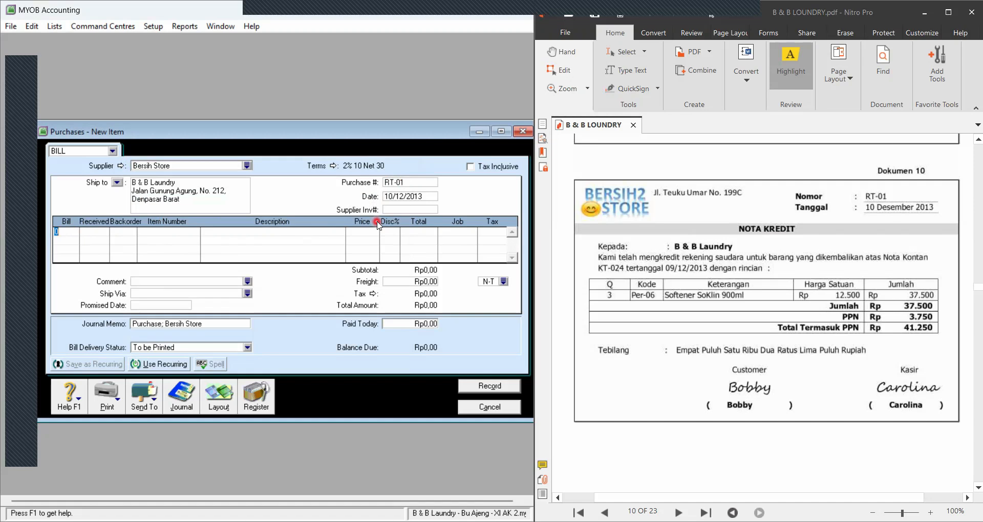
type("-3")
key("Tab")
key("Tab")
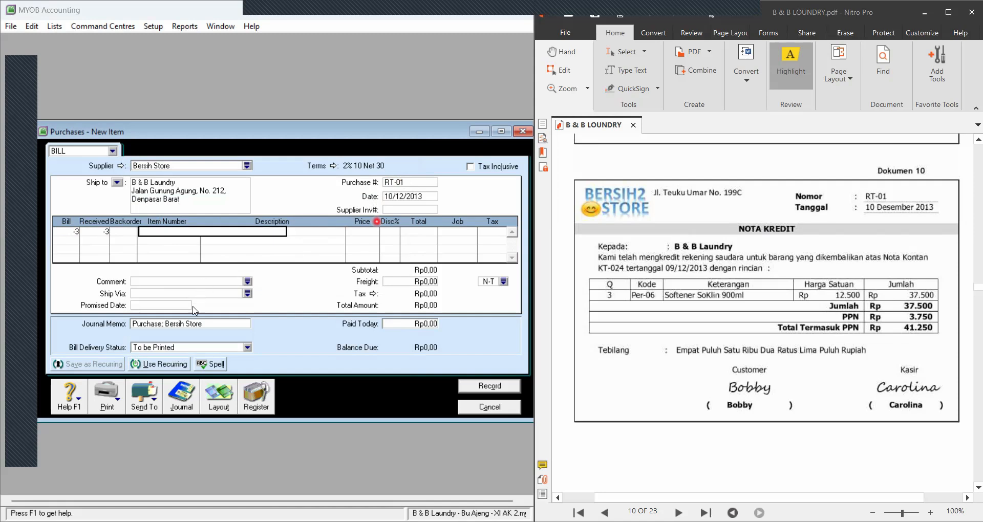
key("Tab")
type("Per-06")
left_click(345, 348)
key("Tab")
key("Tab")
key("Tab")
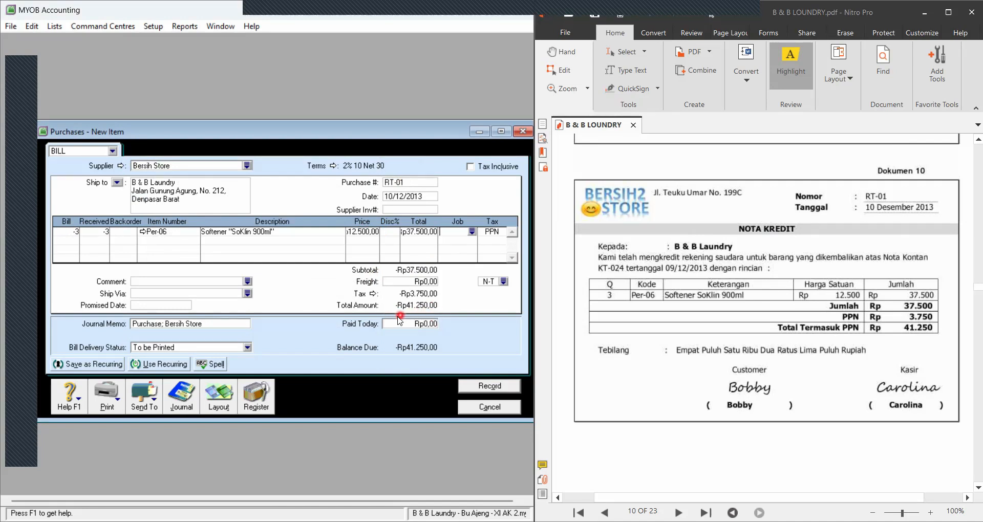
Check the journal recap of purchase return RT-01 and record the return
key("ctrl+r")
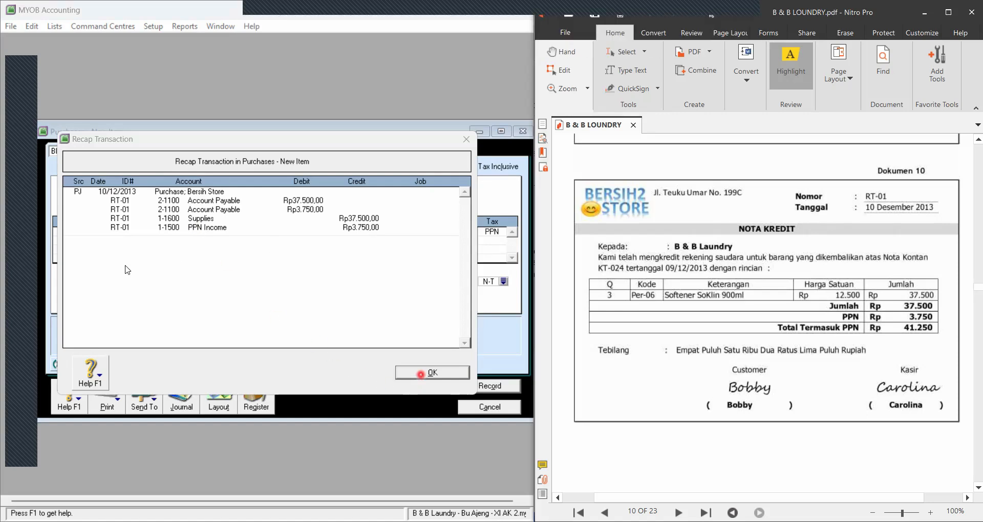
left_click(420, 373)
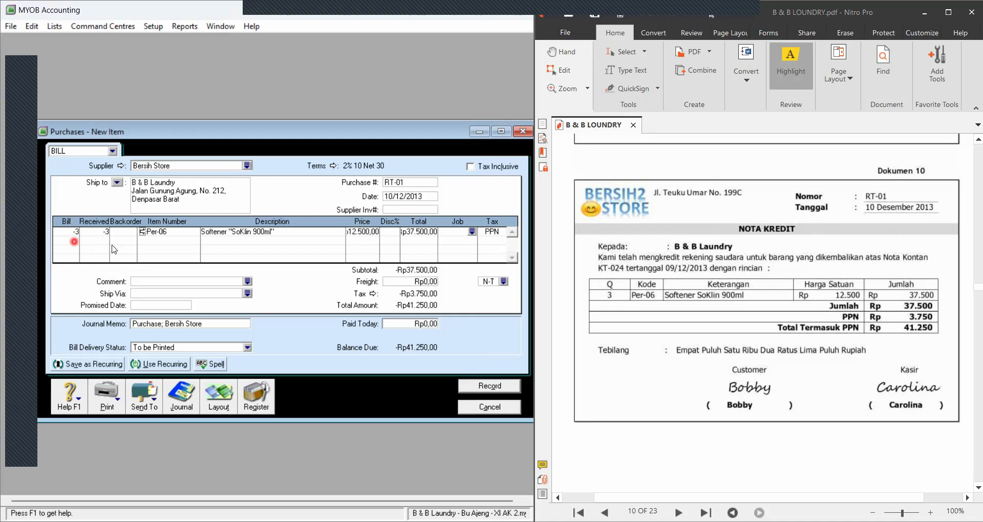
left_click(74, 228)
left_click(485, 390)
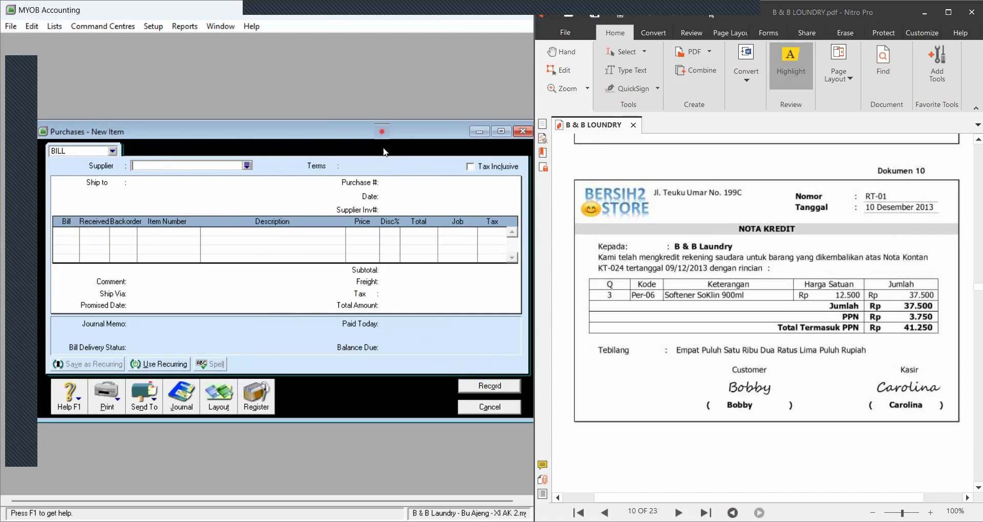
Open the Purchases Register and list all suppliers' purchases dated from 01/10/2013
left_click_drag(382, 132, 329, 118)
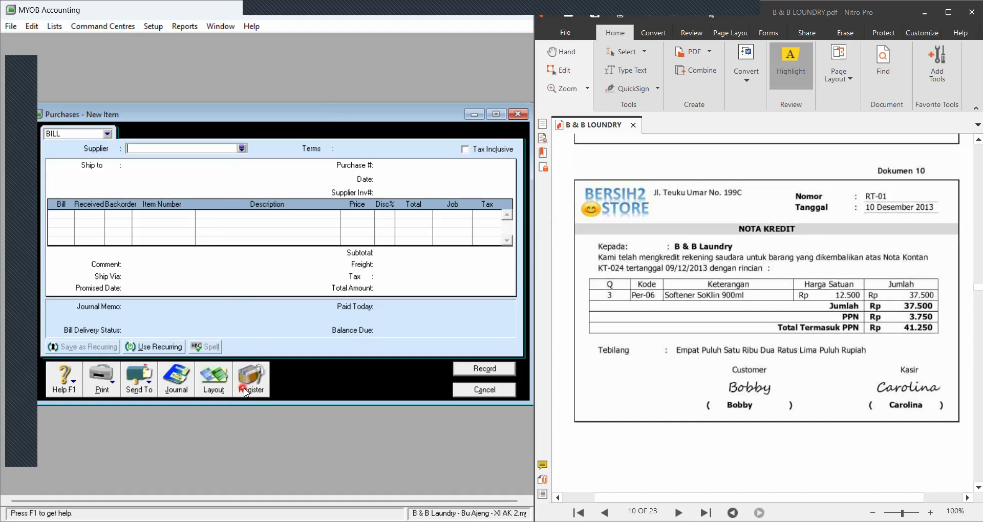
left_click(257, 380)
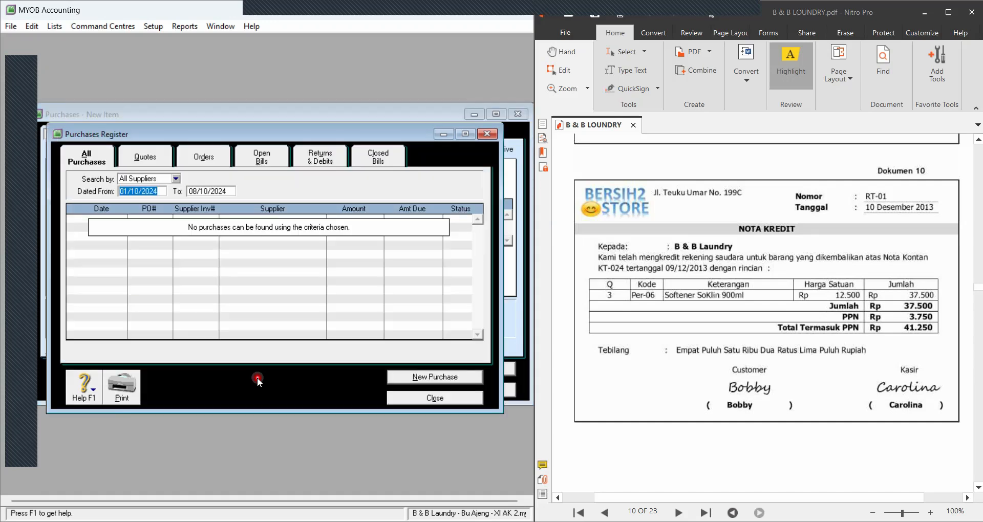
left_click(161, 192)
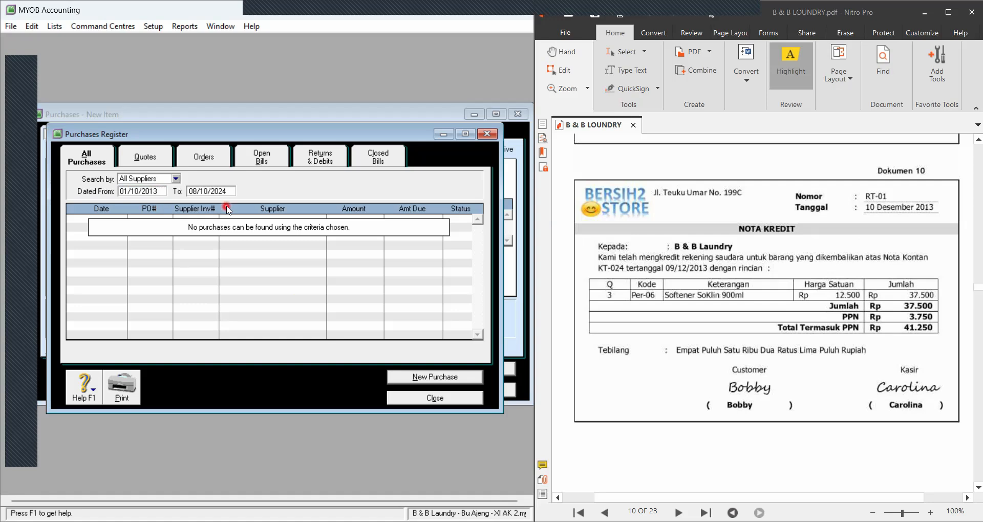
key("Tab")
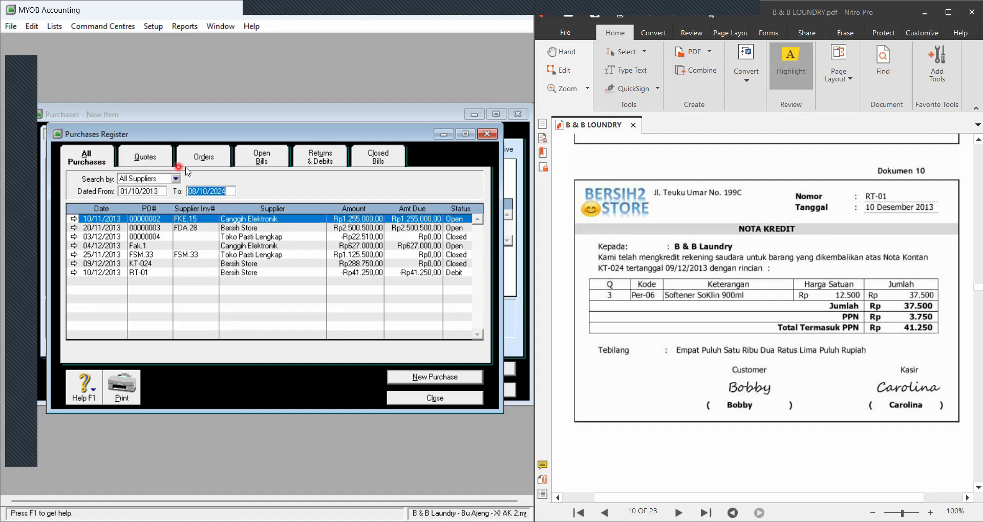
Find the Bersih Store debit RT-01 among the returns and debits and start applying it to a purchase
left_click(332, 160)
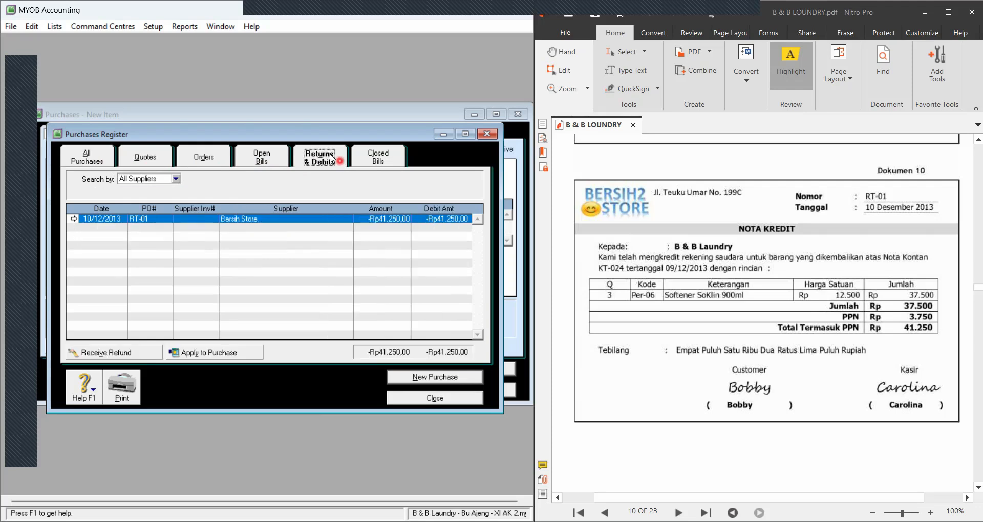
left_click(435, 233)
left_click(103, 161)
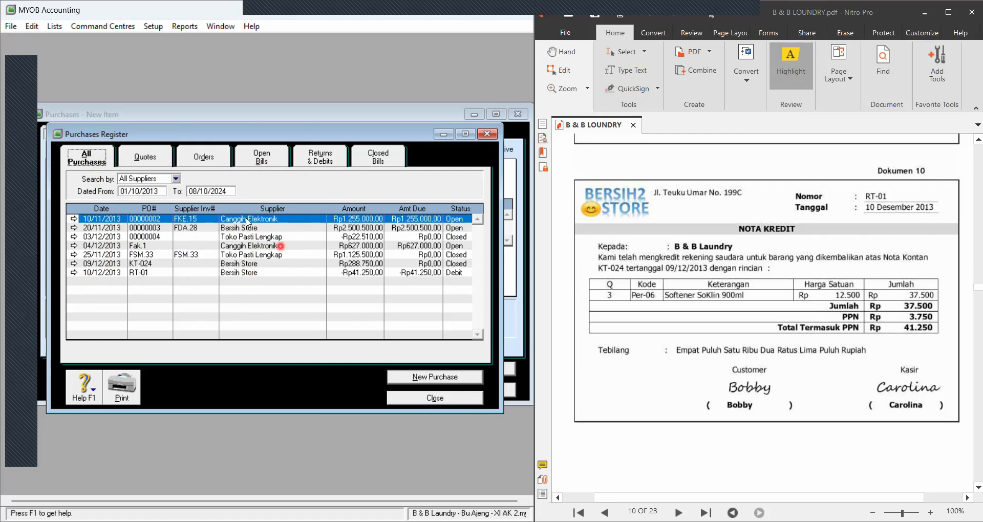
left_click(308, 159)
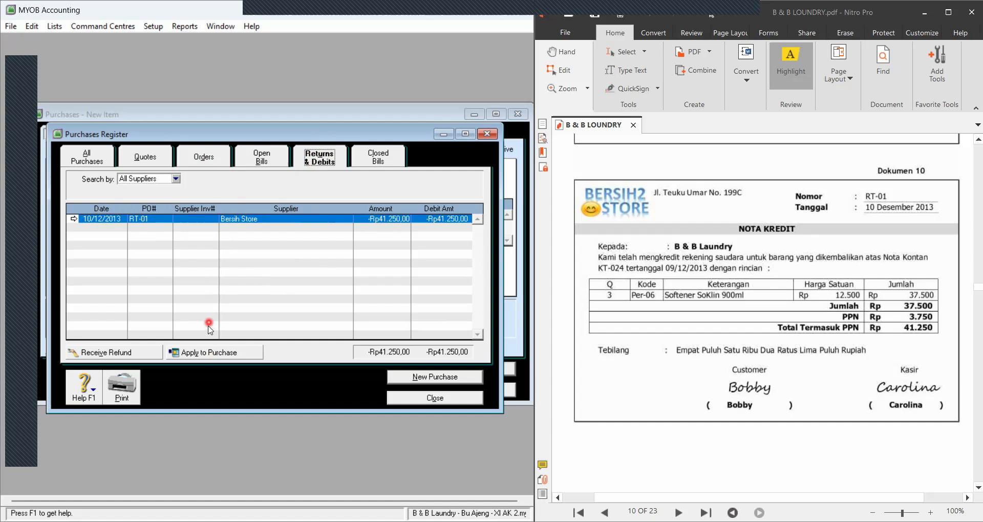
left_click(211, 355)
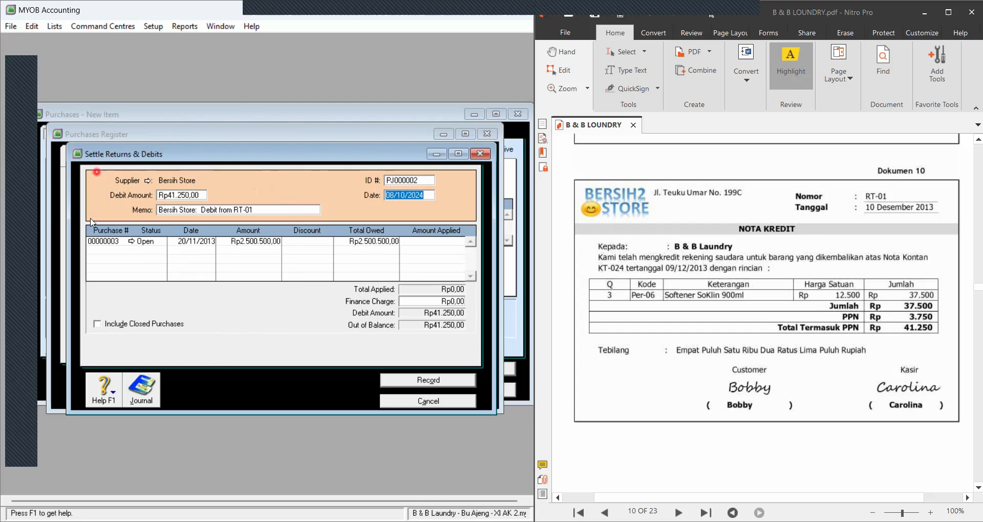
Set the debit settlement's ID to RT-01 and its date to 10/12/2013
left_click(406, 181)
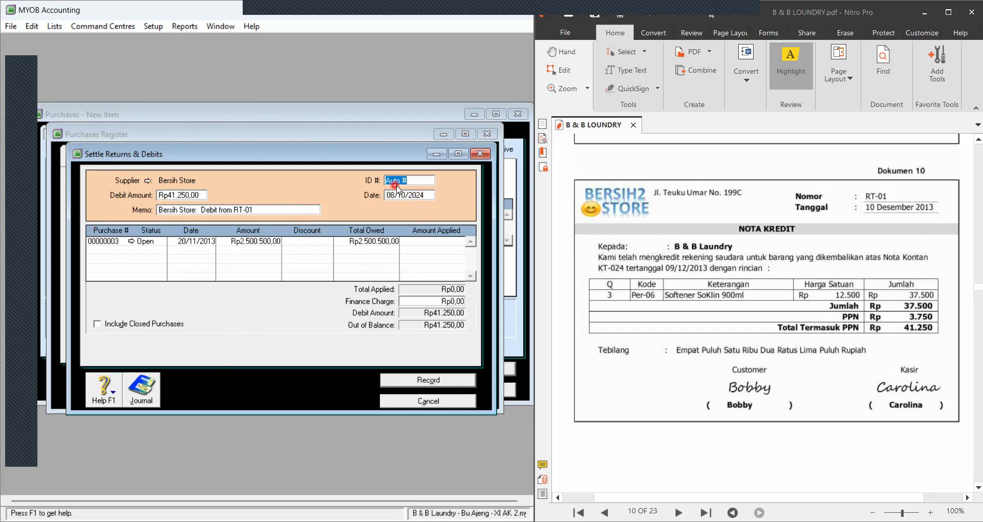
type("RT-01")
key("Tab")
type("10/12/2013")
Apply the Rp41.250 debit to Bersih Store's open purchase of 20/11/2013
left_click(322, 242)
key("Tab")
key("Tab")
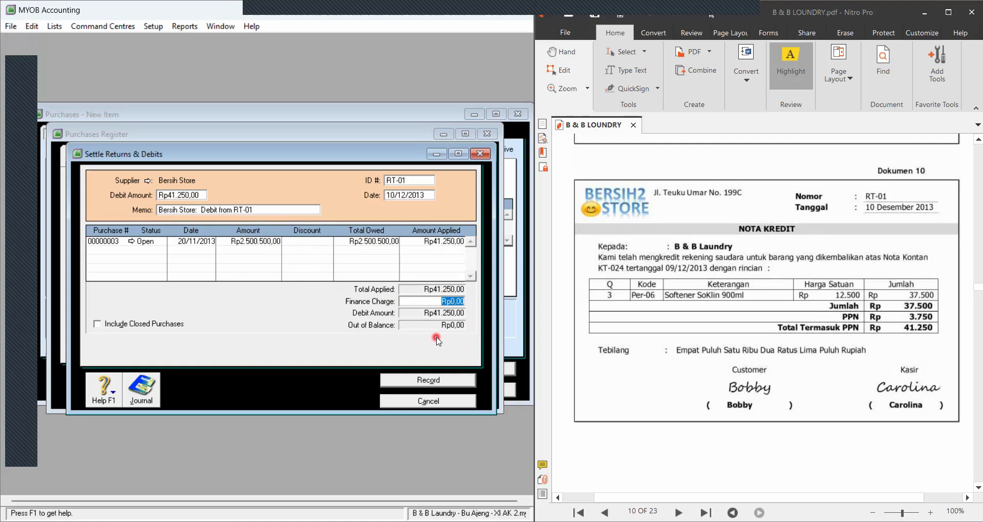
Check the settlement's journal recap, record the settlement, and close the register and the blank purchase entry
key("ctrl+r")
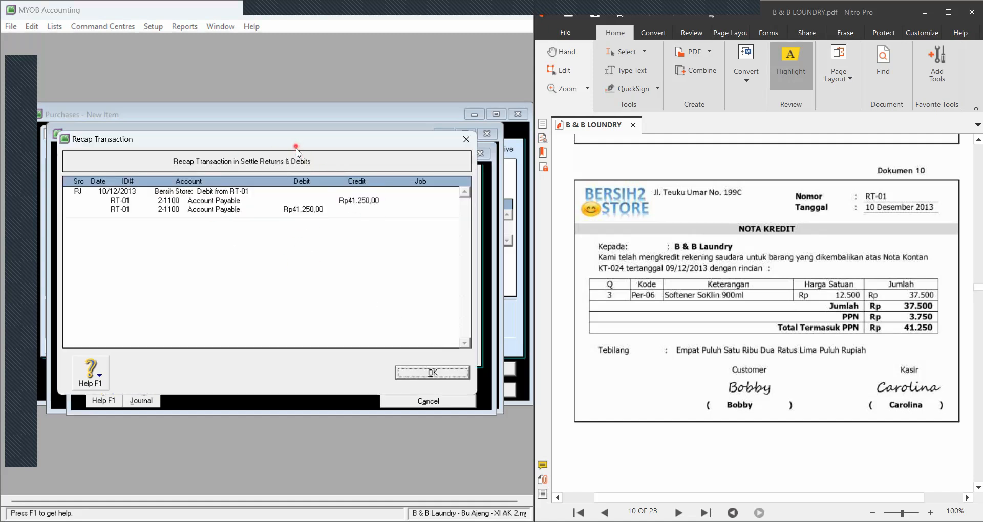
left_click_drag(296, 147, 310, 175)
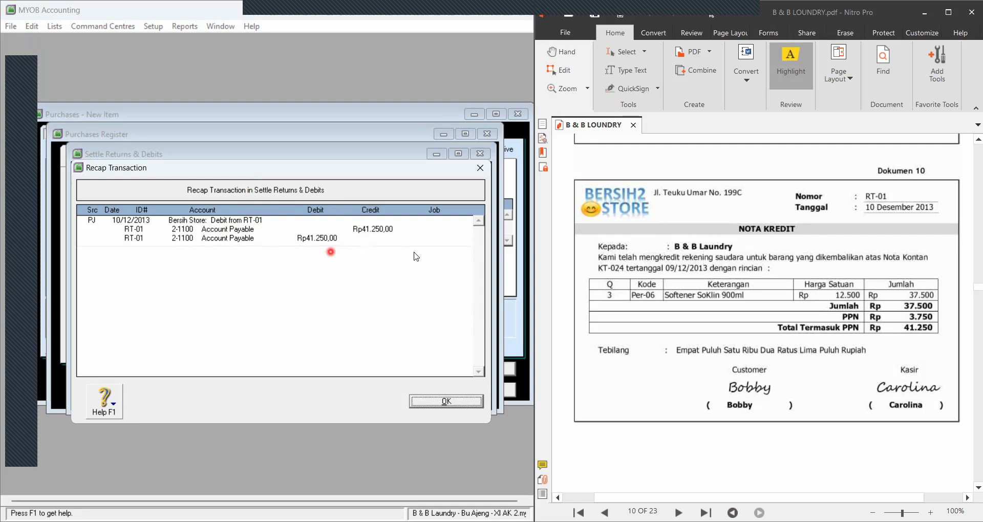
left_click(464, 404)
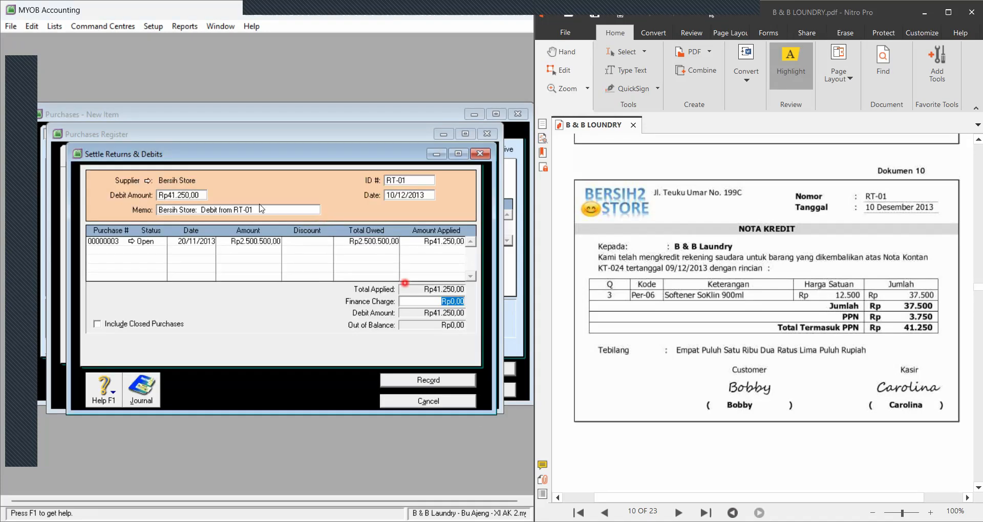
left_click(411, 385)
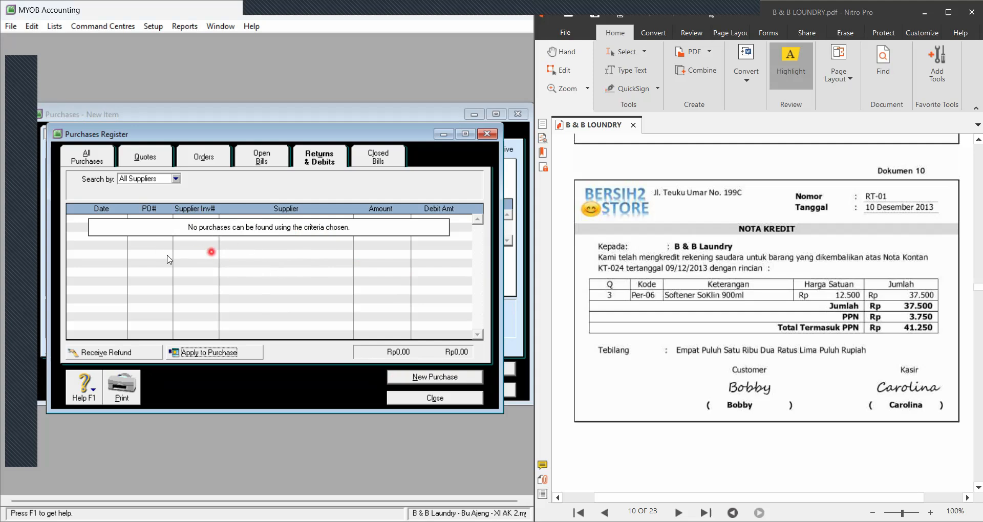
left_click(412, 399)
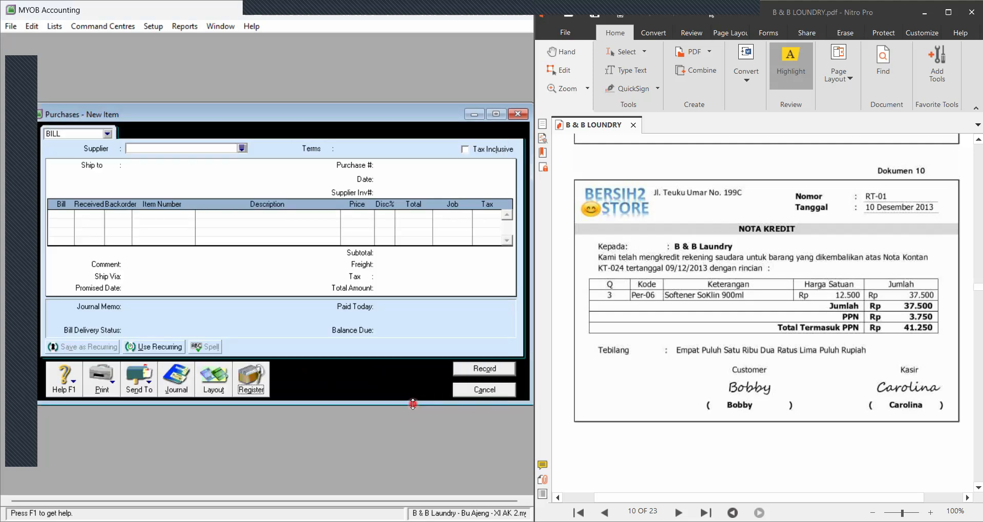
left_click(471, 392)
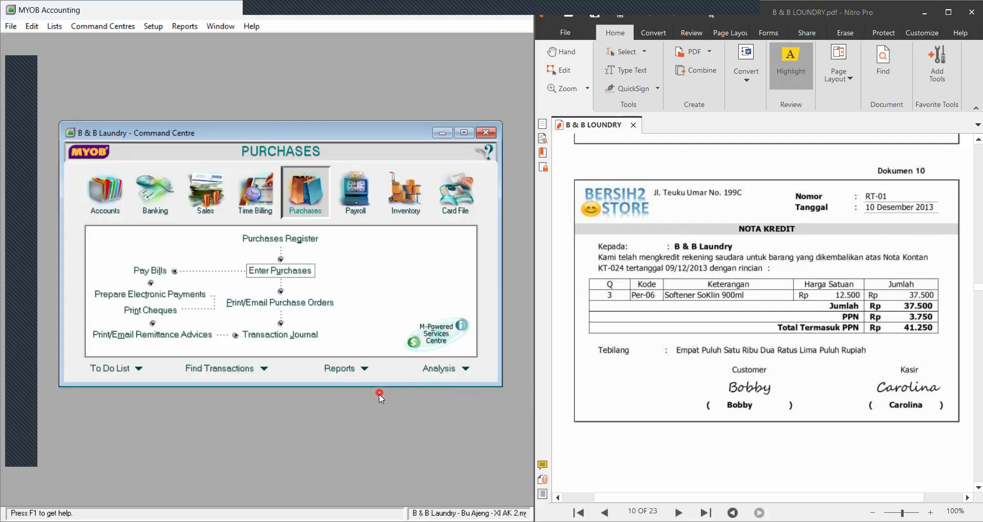